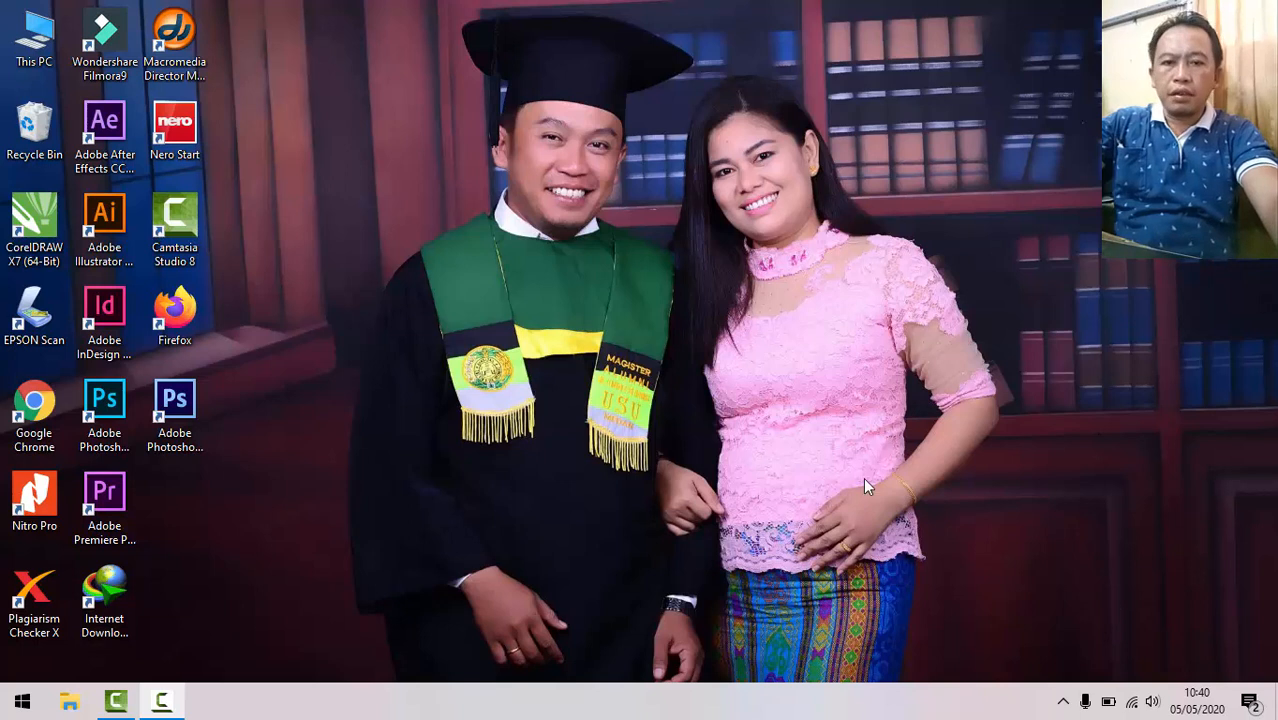
Launch Adobe Illustrator CC 2017 and create a new portrait A4 document from the recent 21 x 29.7 cm preset.
{"action": "left_click", "coordinate": [104, 218]}
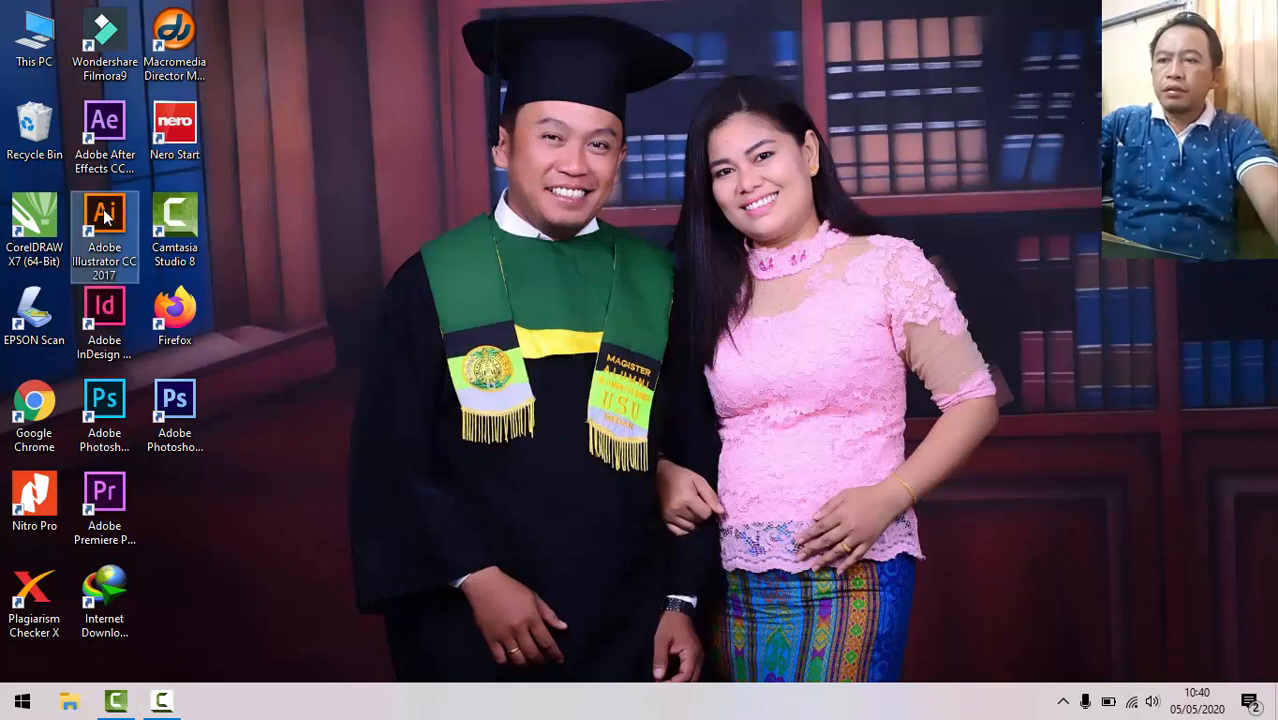
{"action": "left_click", "coordinate": [843, 209]}
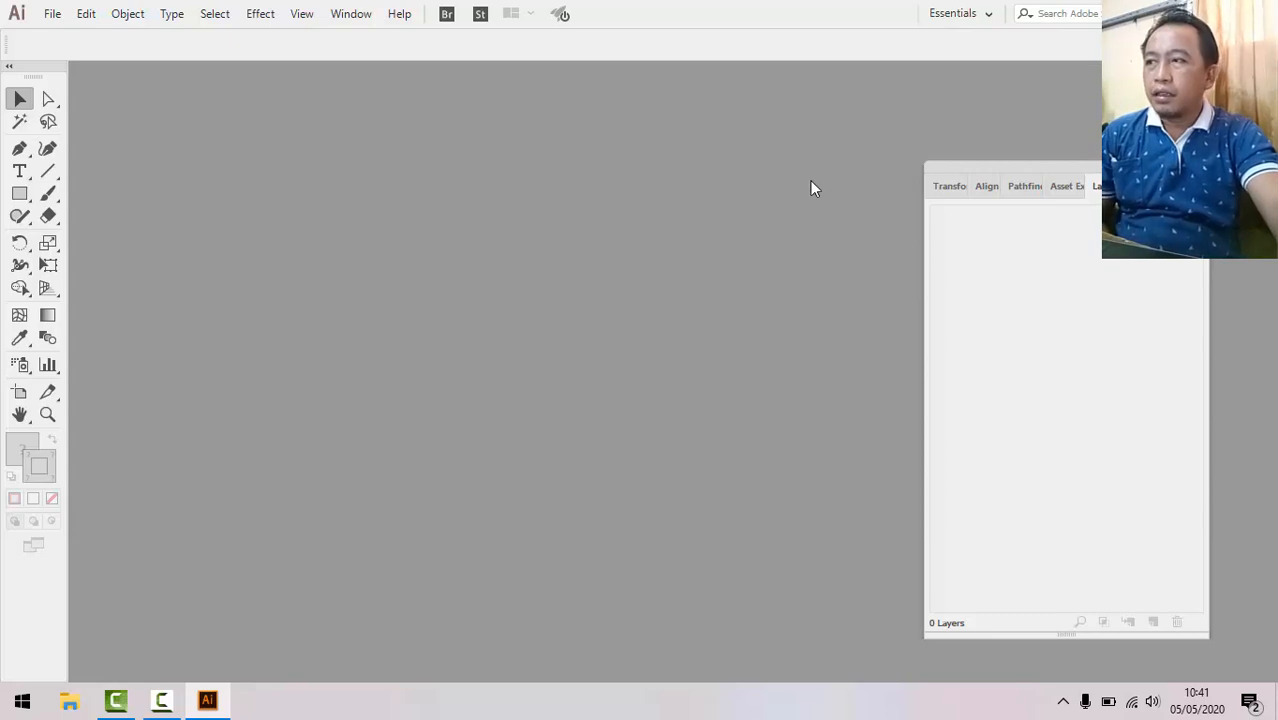
{"action": "left_click", "coordinate": [45, 20]}
{"action": "left_click", "coordinate": [66, 30]}
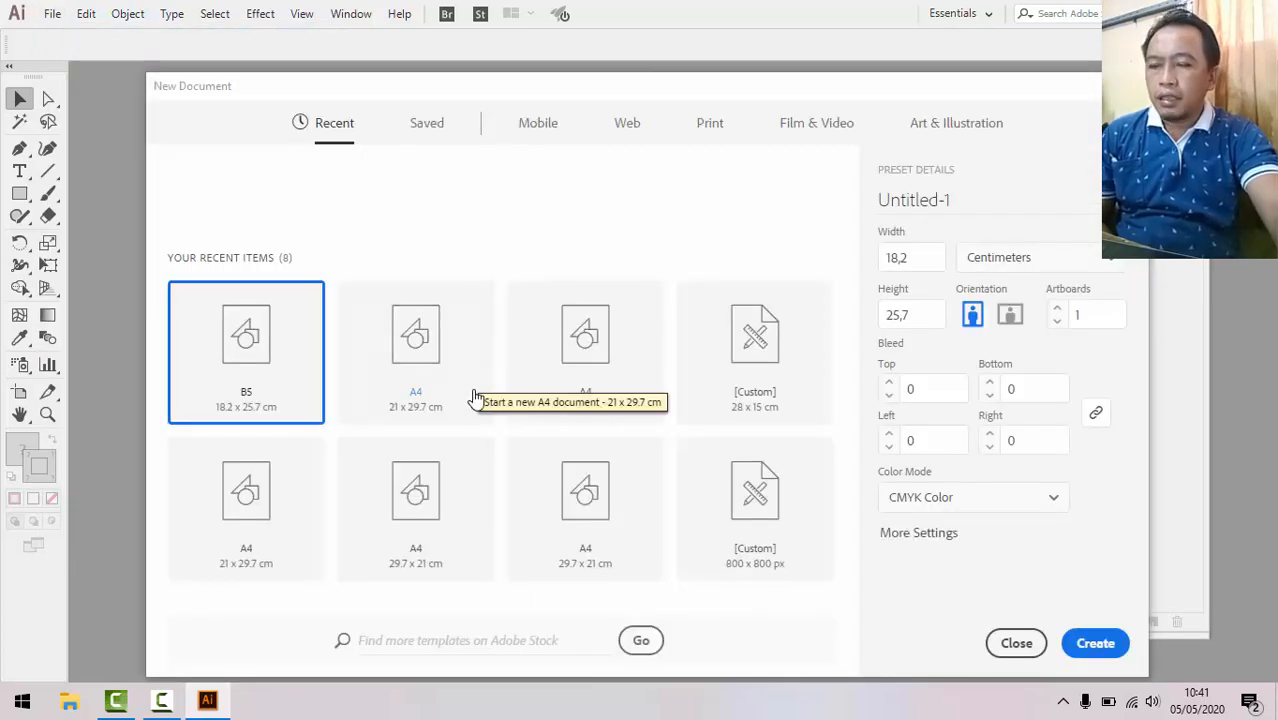
{"action": "double_click", "coordinate": [268, 495]}
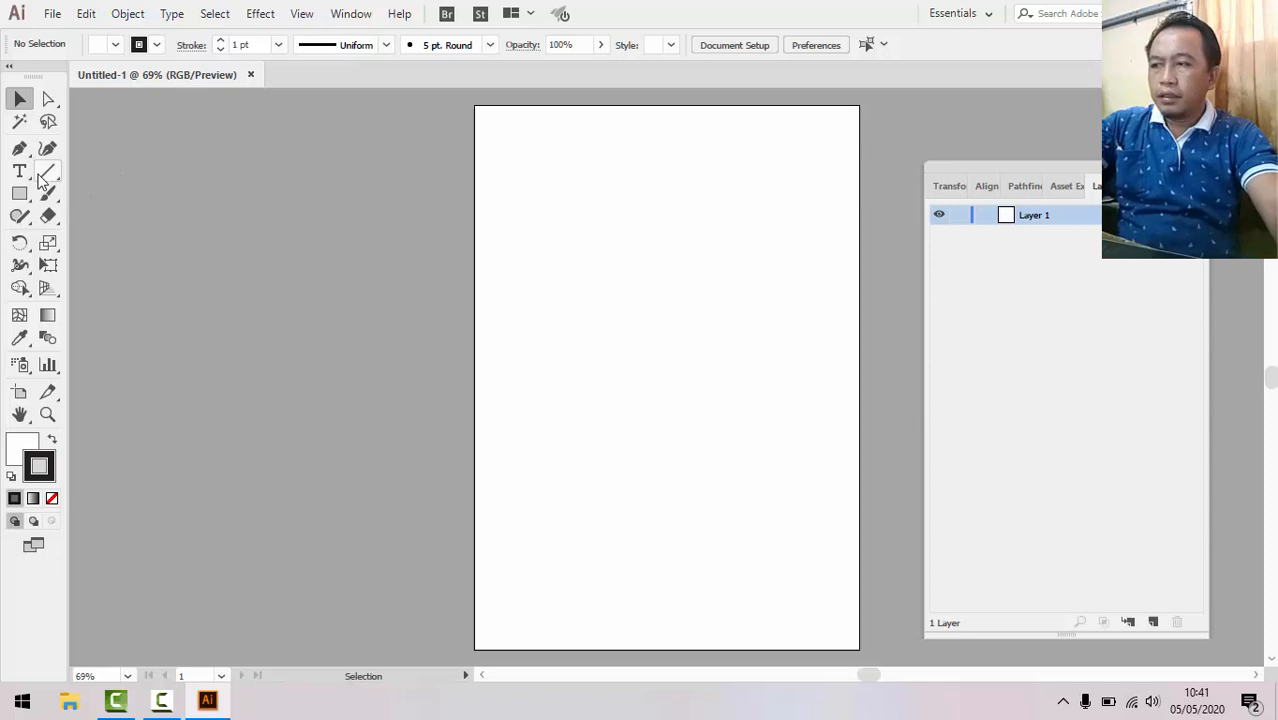
Undock the toolbox, draw a closed triangle with a vertical left side about 7.9 cm long using the Pen tool, and deselect it.
{"action": "left_click_drag", "start_coordinate": [31, 68], "coordinate": [32, 74]}
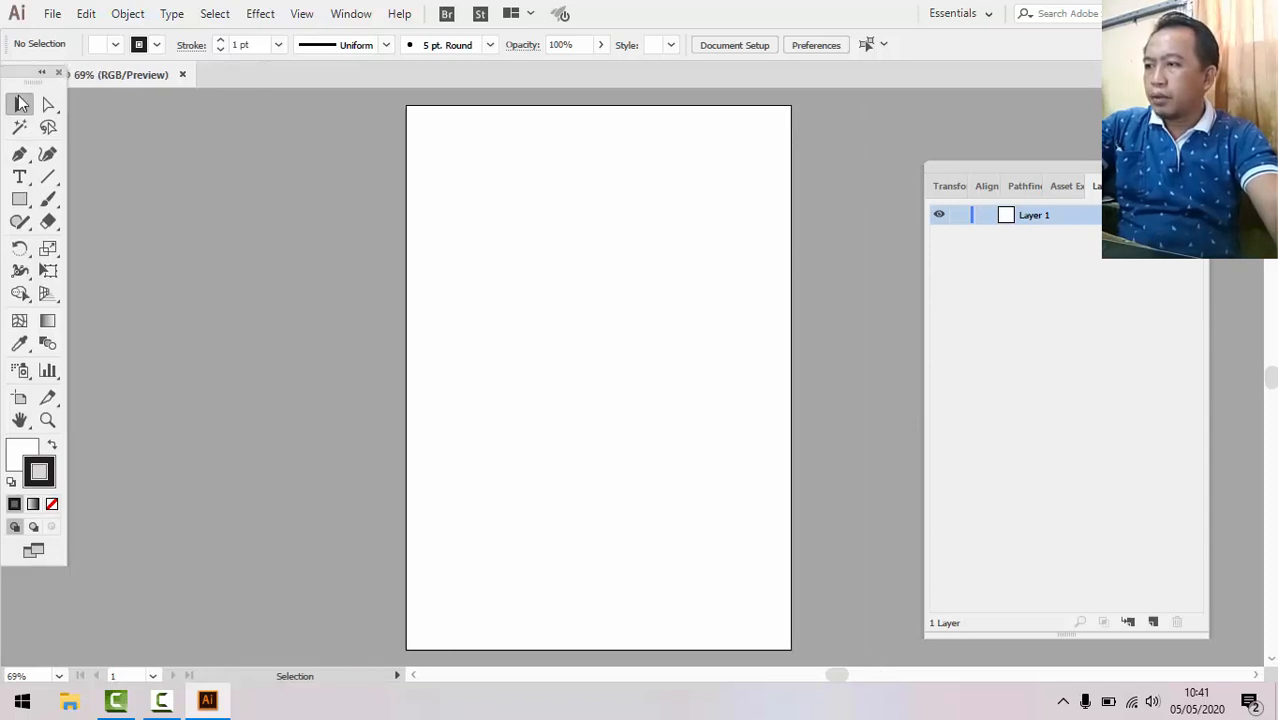
{"action": "left_click", "coordinate": [19, 155]}
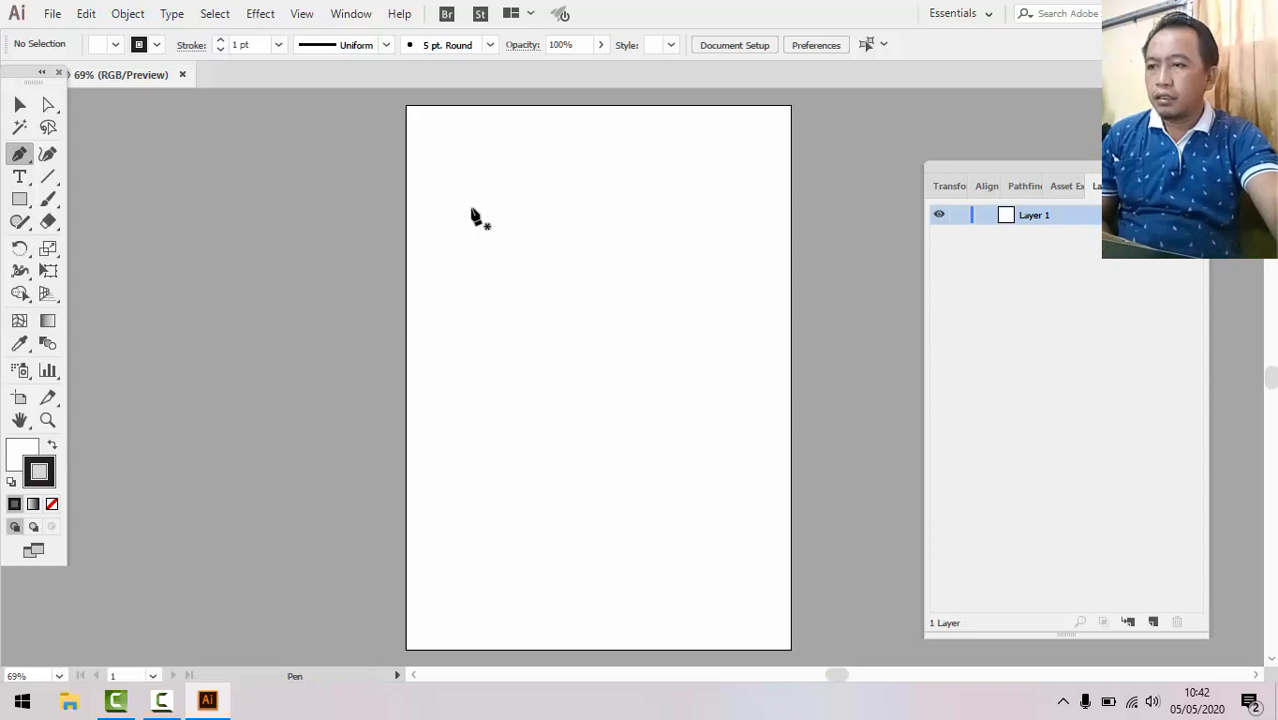
{"action": "left_click", "coordinate": [481, 203]}
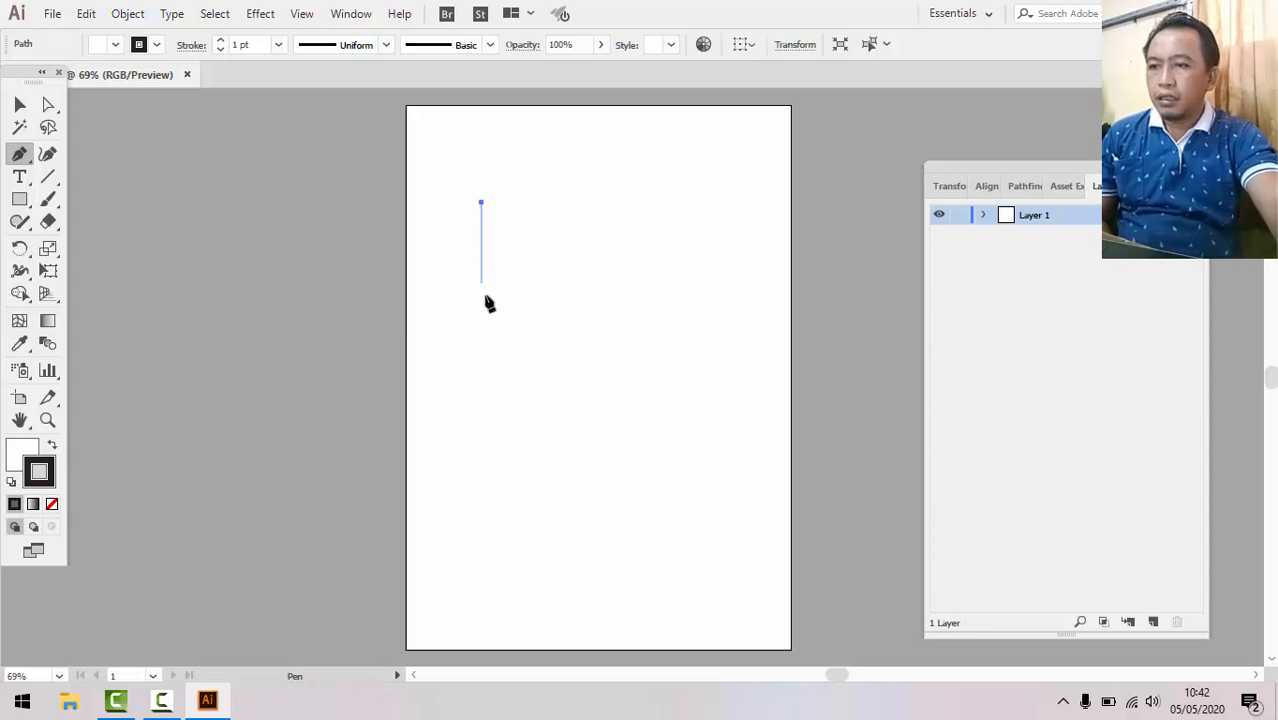
{"action": "left_click", "coordinate": [481, 347]}
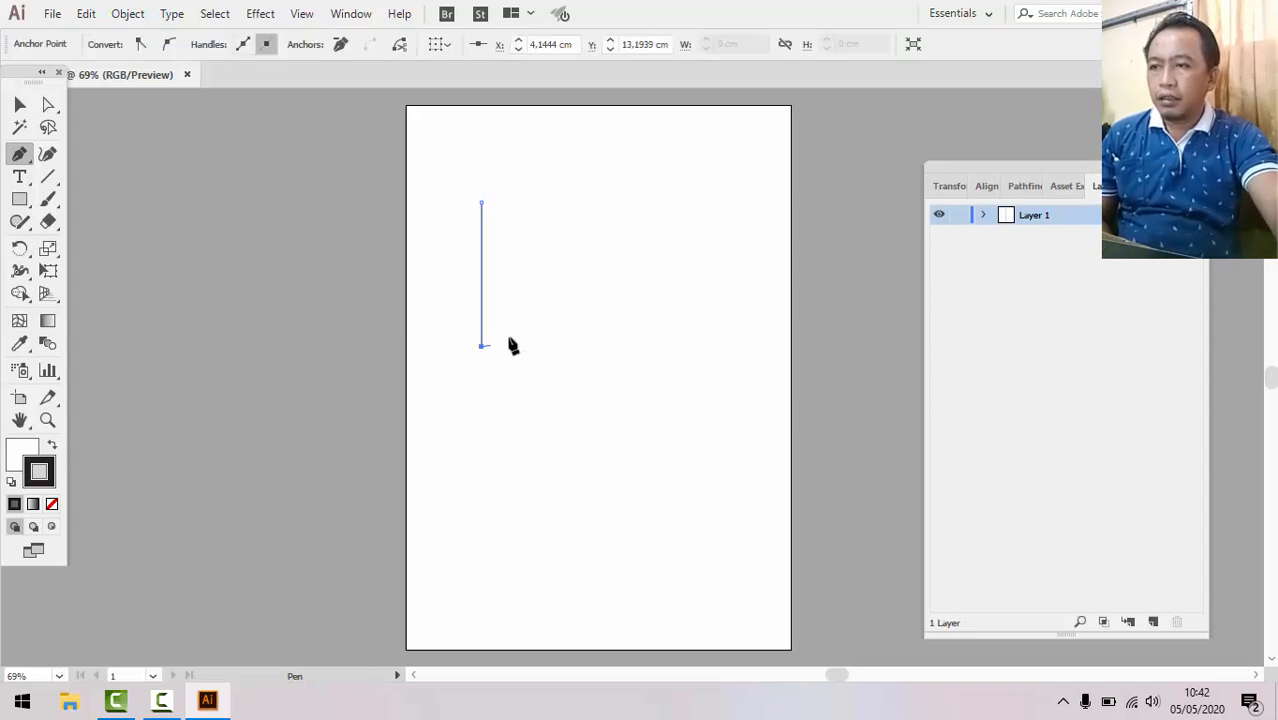
{"action": "left_click", "coordinate": [602, 268]}
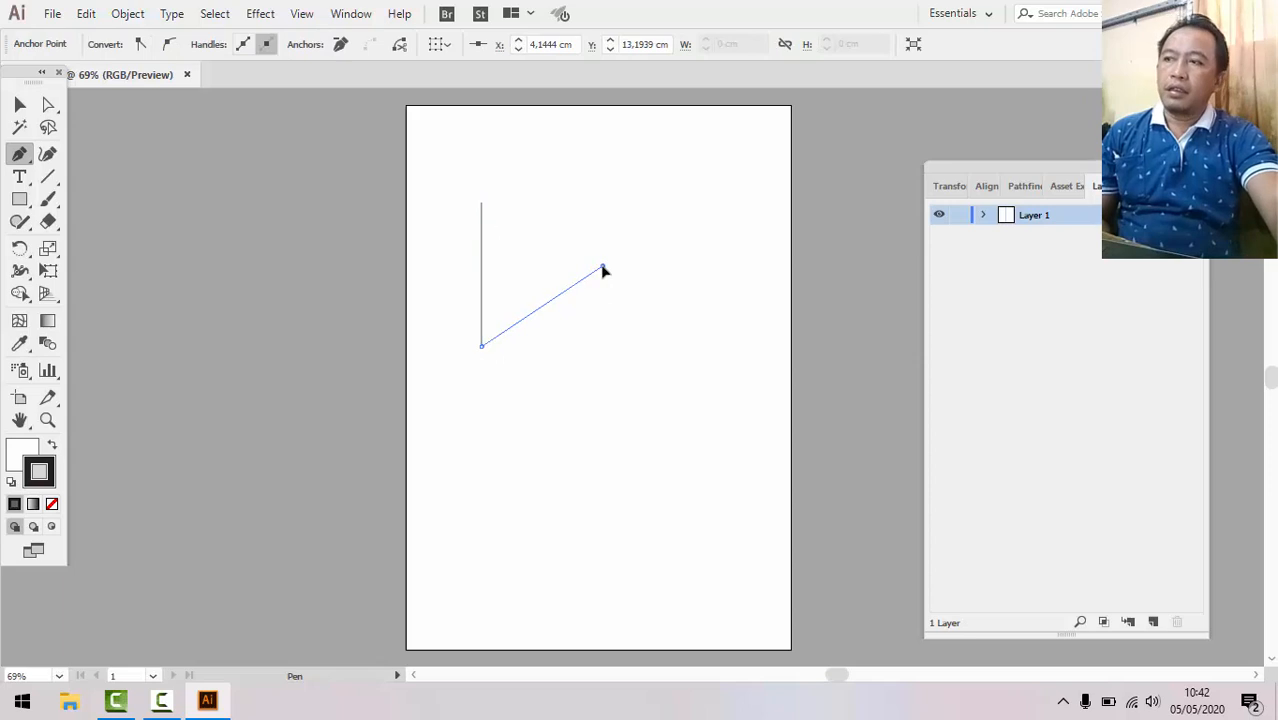
{"action": "left_click", "coordinate": [481, 203]}
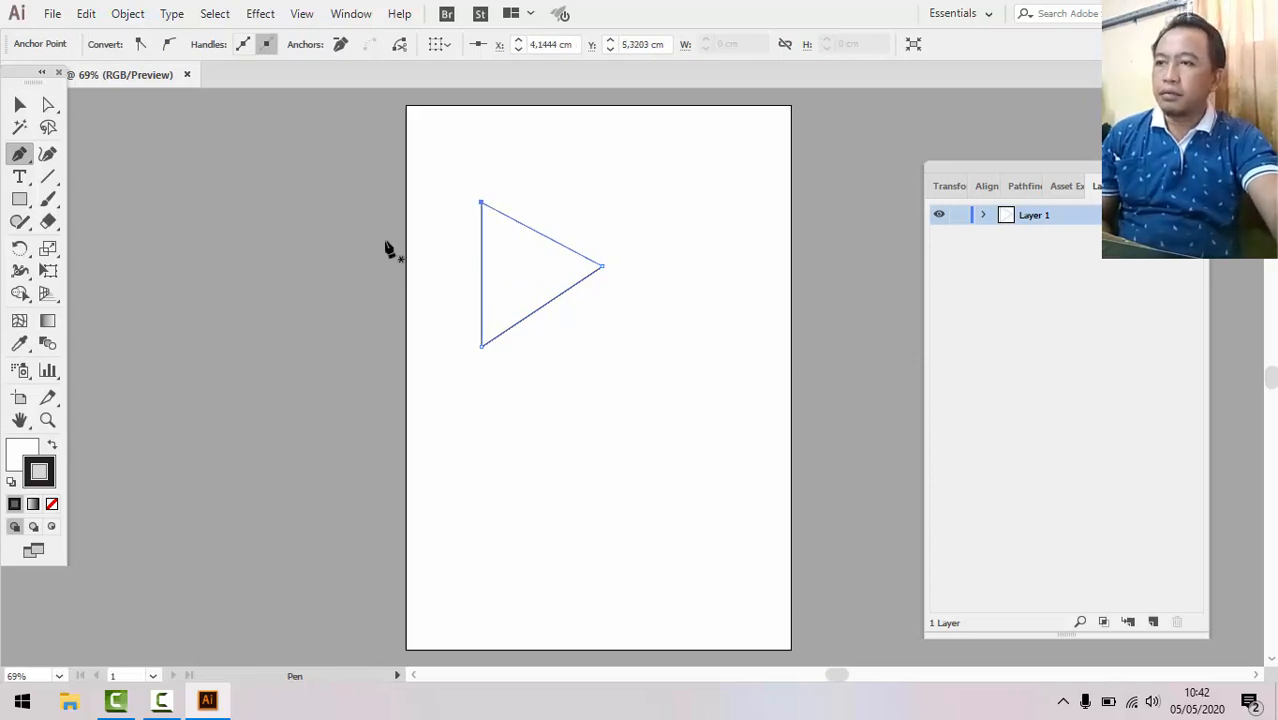
{"action": "left_click", "coordinate": [20, 104]}
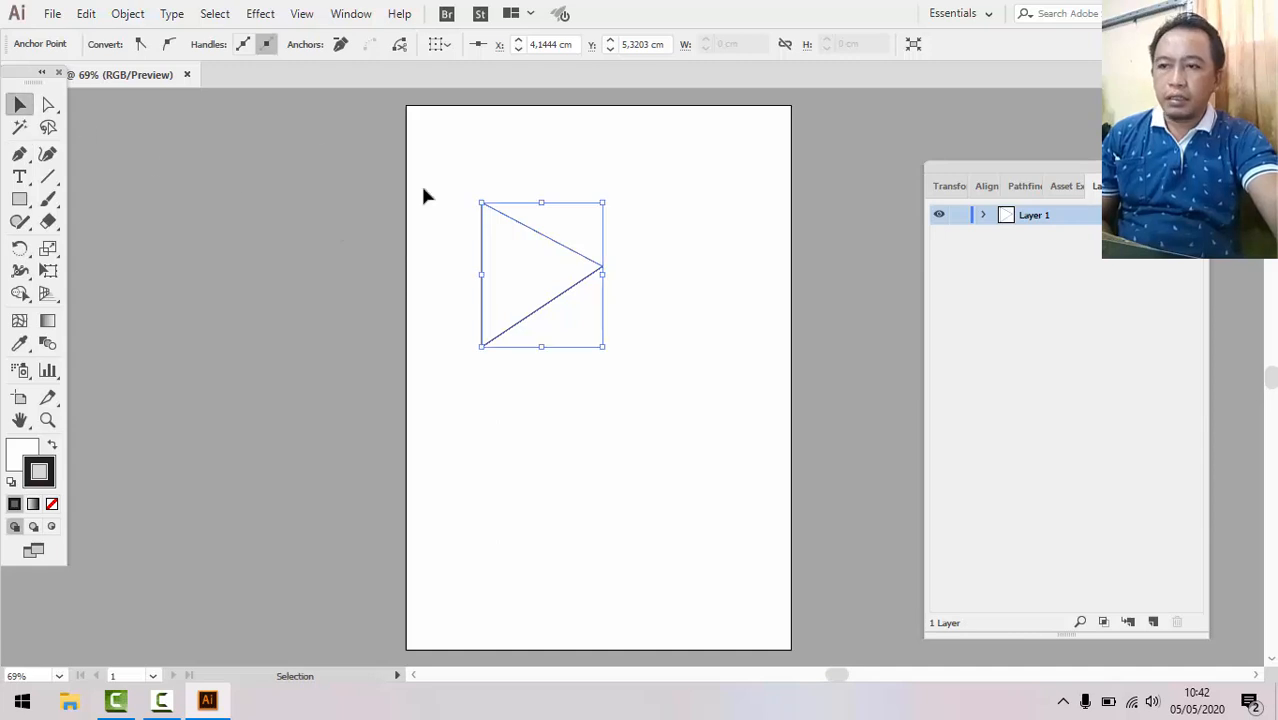
{"action": "left_click", "coordinate": [710, 191]}
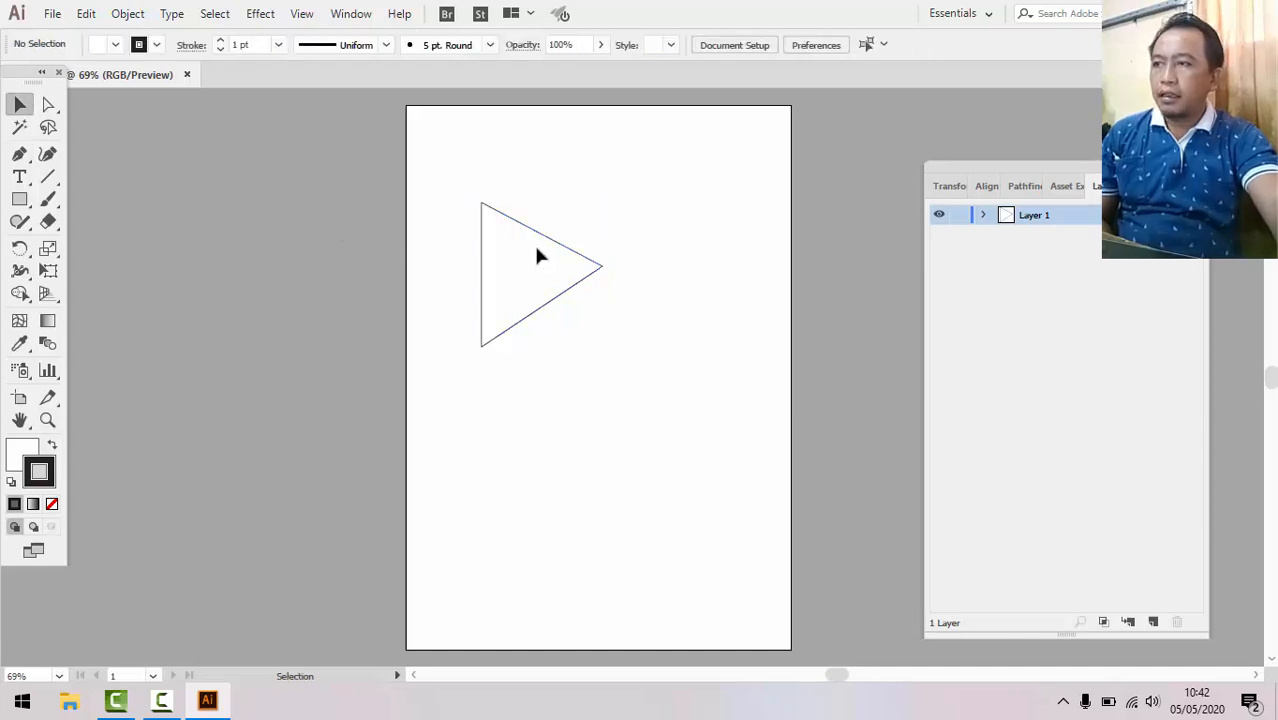
Fill the triangle with red.
{"action": "left_click", "coordinate": [537, 256]}
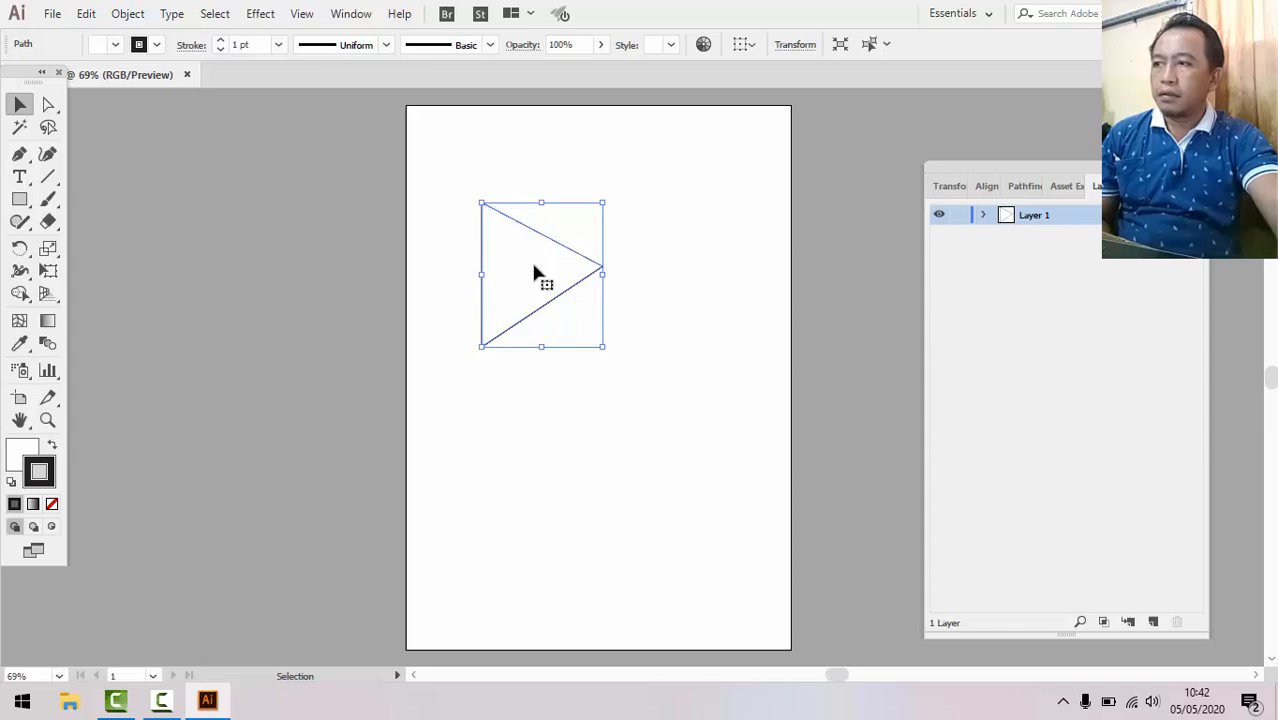
{"action": "left_click", "coordinate": [118, 46]}
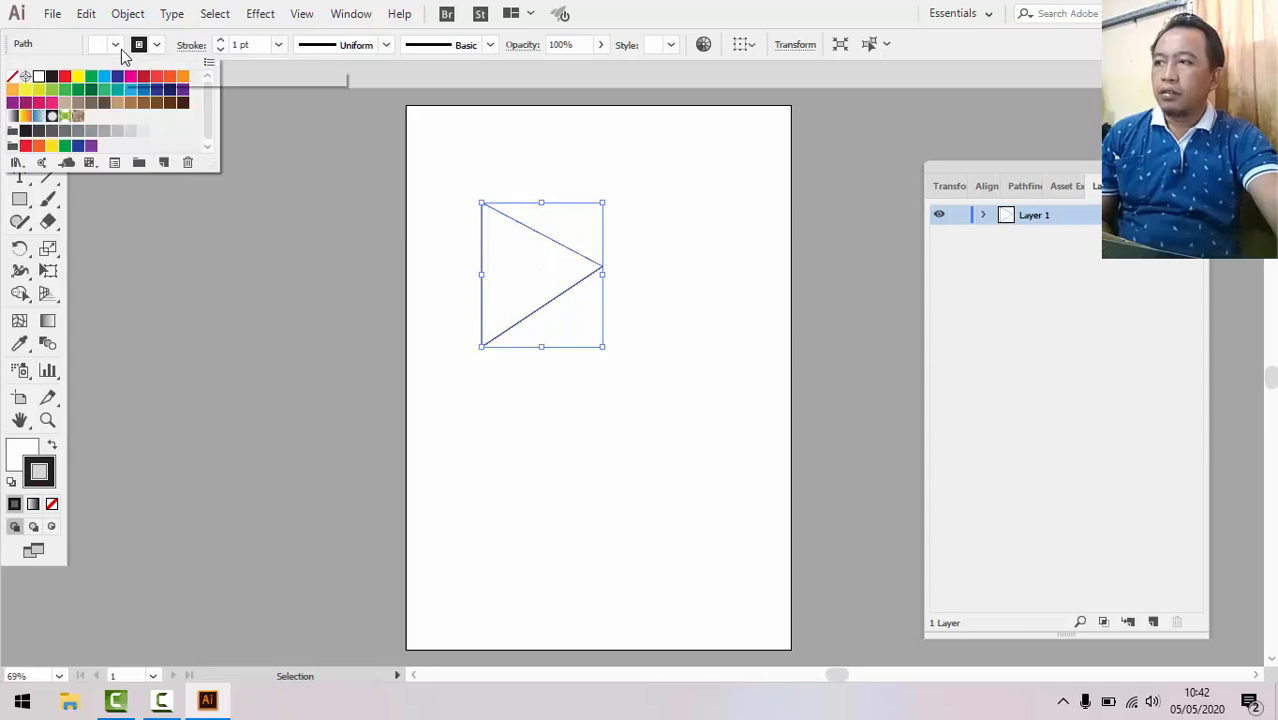
{"action": "left_click", "coordinate": [64, 77]}
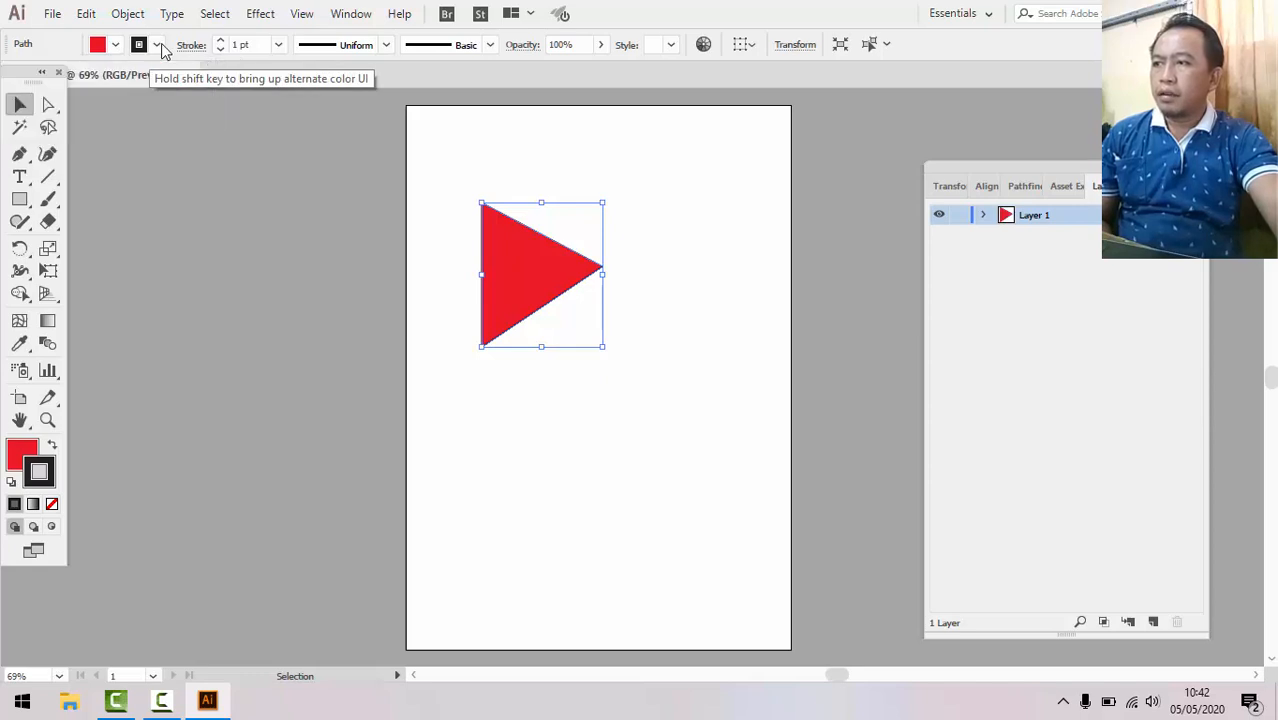
Give the triangle a dark brown stroke with a weight of 3 pt, and deselect it.
{"action": "left_click", "coordinate": [157, 45]}
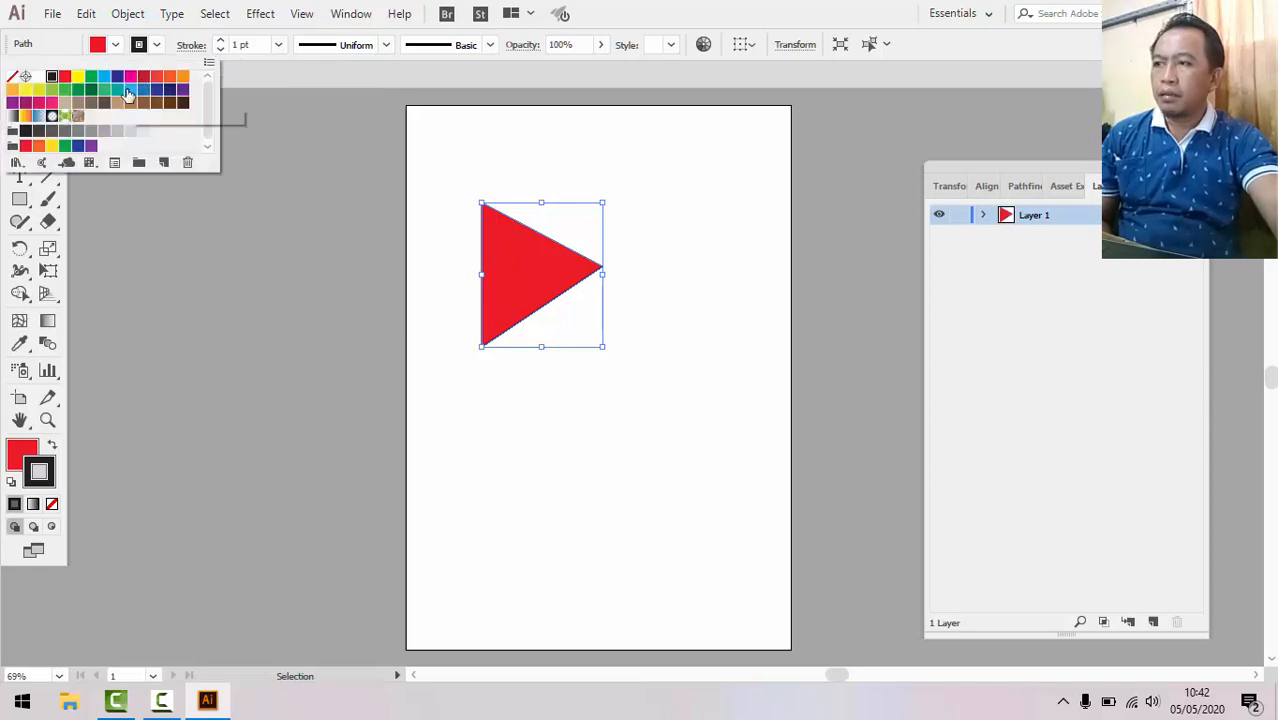
{"action": "left_click", "coordinate": [170, 104]}
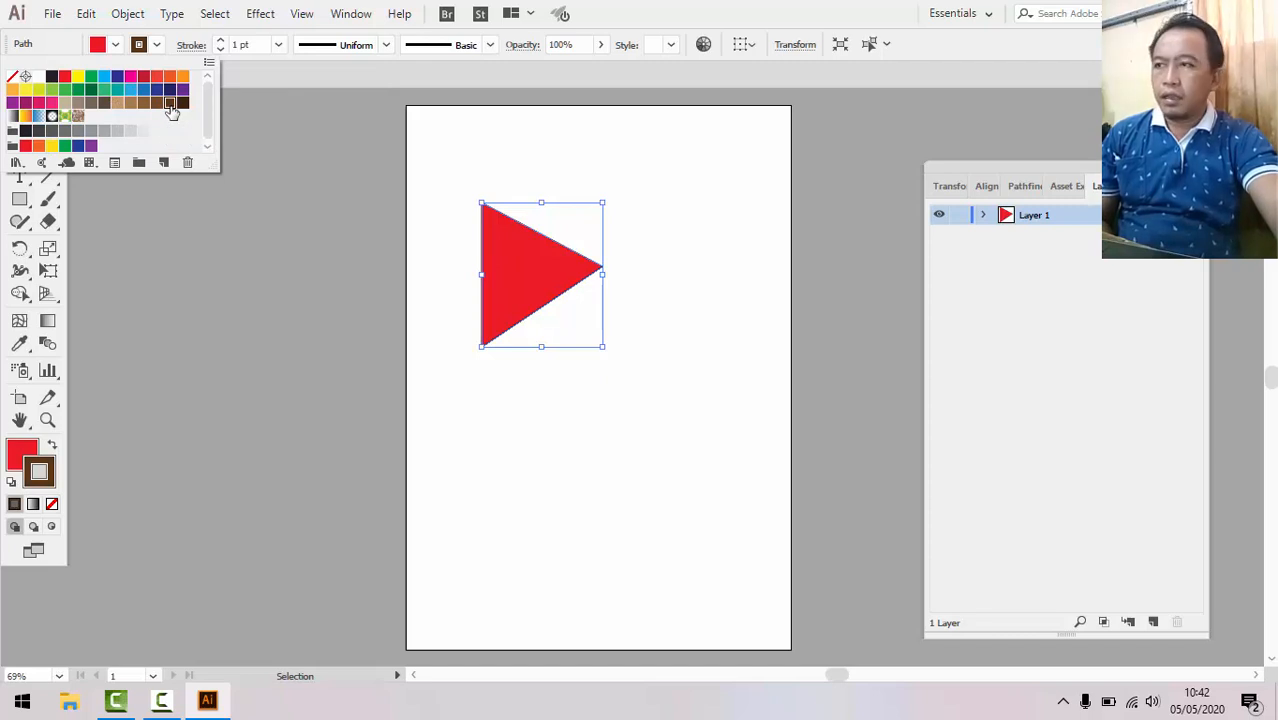
{"action": "left_click", "coordinate": [288, 47]}
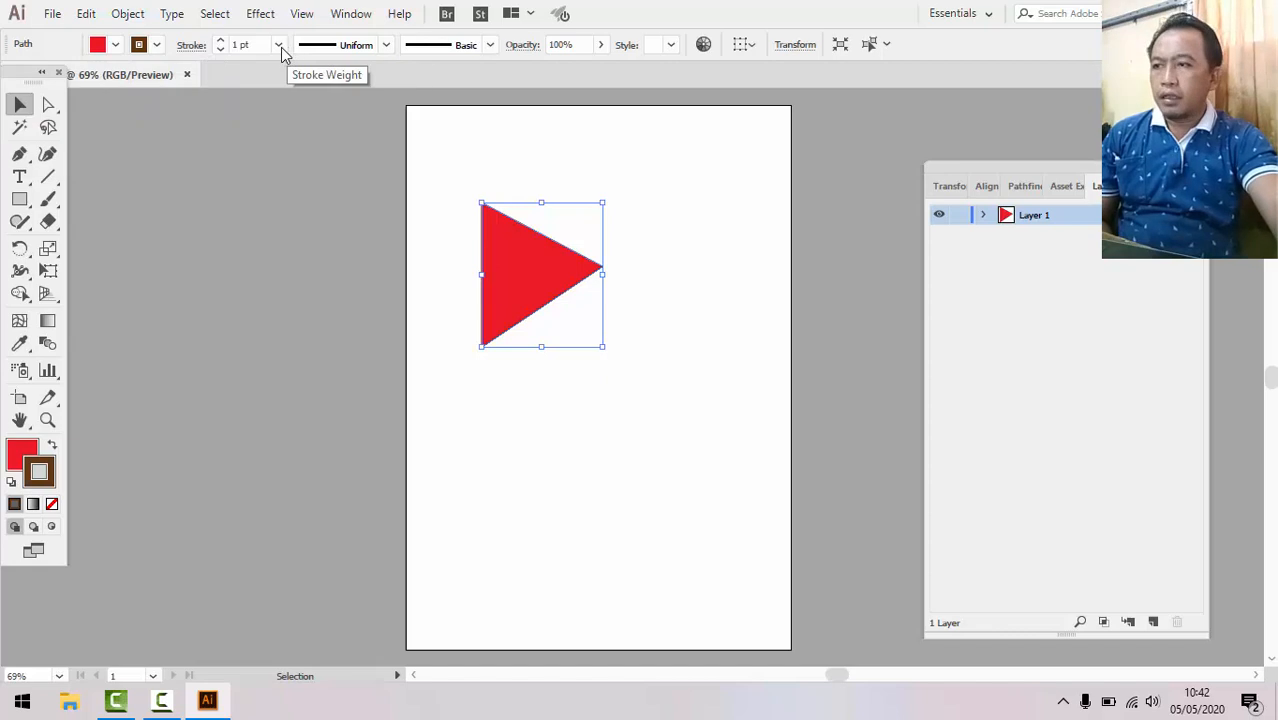
{"action": "left_click", "coordinate": [280, 46]}
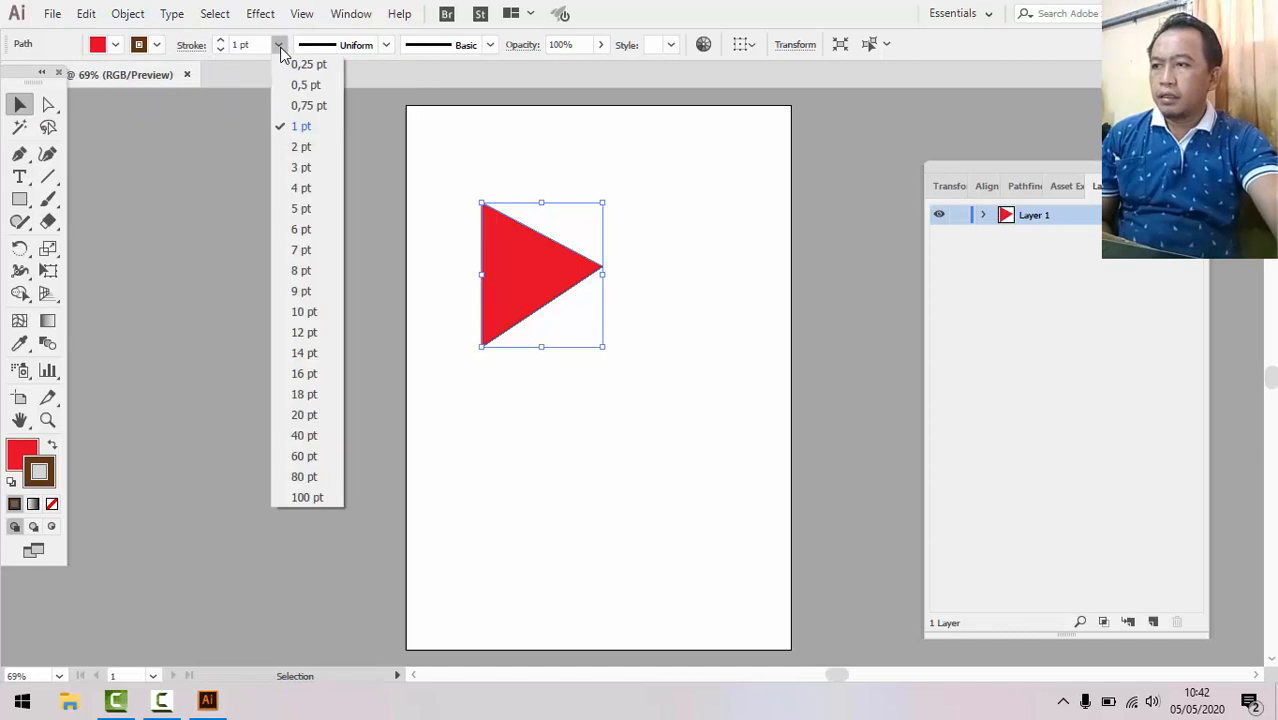
{"action": "left_click", "coordinate": [306, 168]}
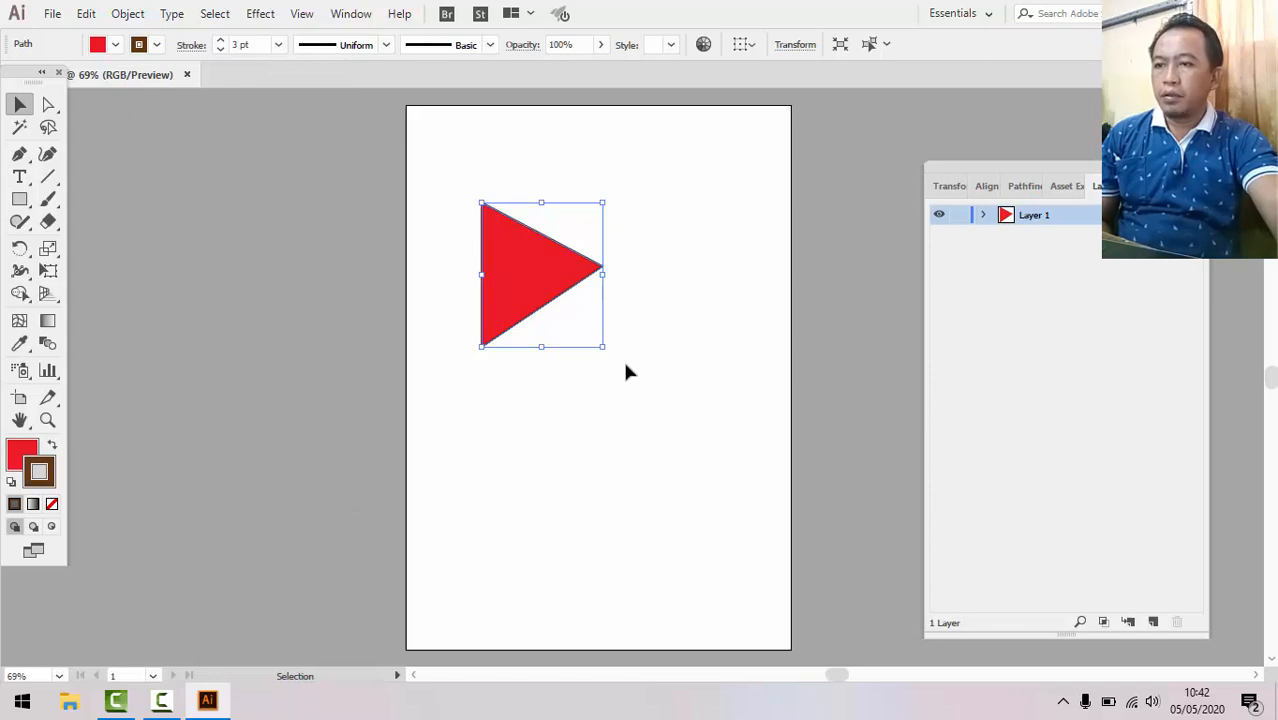
{"action": "left_click", "coordinate": [628, 190]}
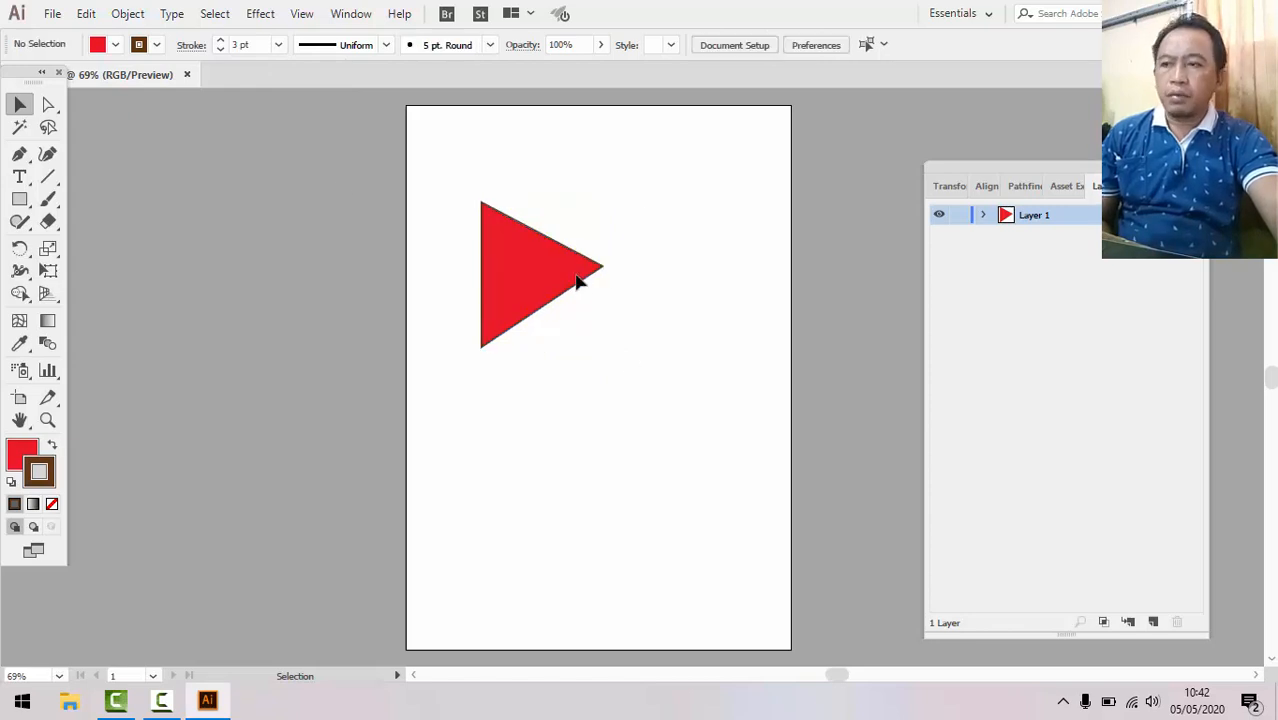
Enlarge the red triangle from its lower-right corner, keeping its upper-left corner fixed, and deselect it.
{"action": "left_click", "coordinate": [579, 277]}
{"action": "left_click_drag", "start_coordinate": [602, 347], "coordinate": [655, 404]}
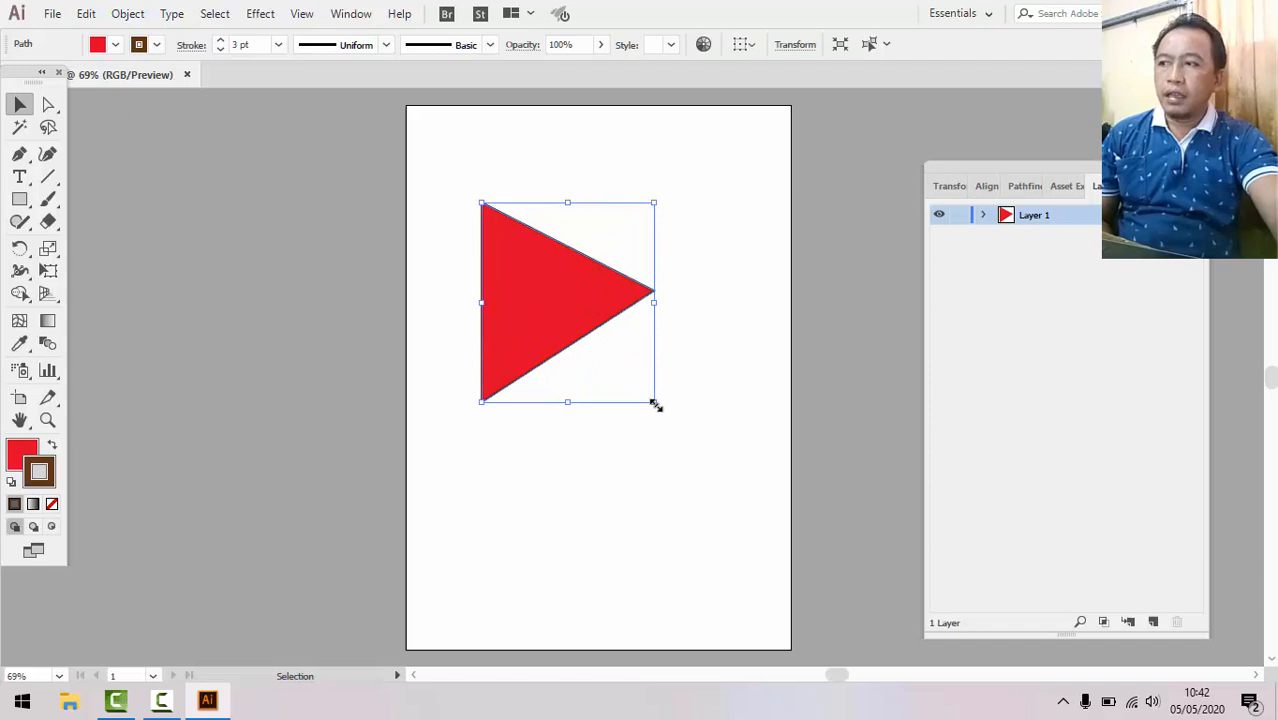
{"action": "left_click", "coordinate": [724, 266]}
Draw a closed four-sided shape about 7.8 × 5.2 cm near the page's upper right with the Pen tool.
{"action": "key", "text": "p"}
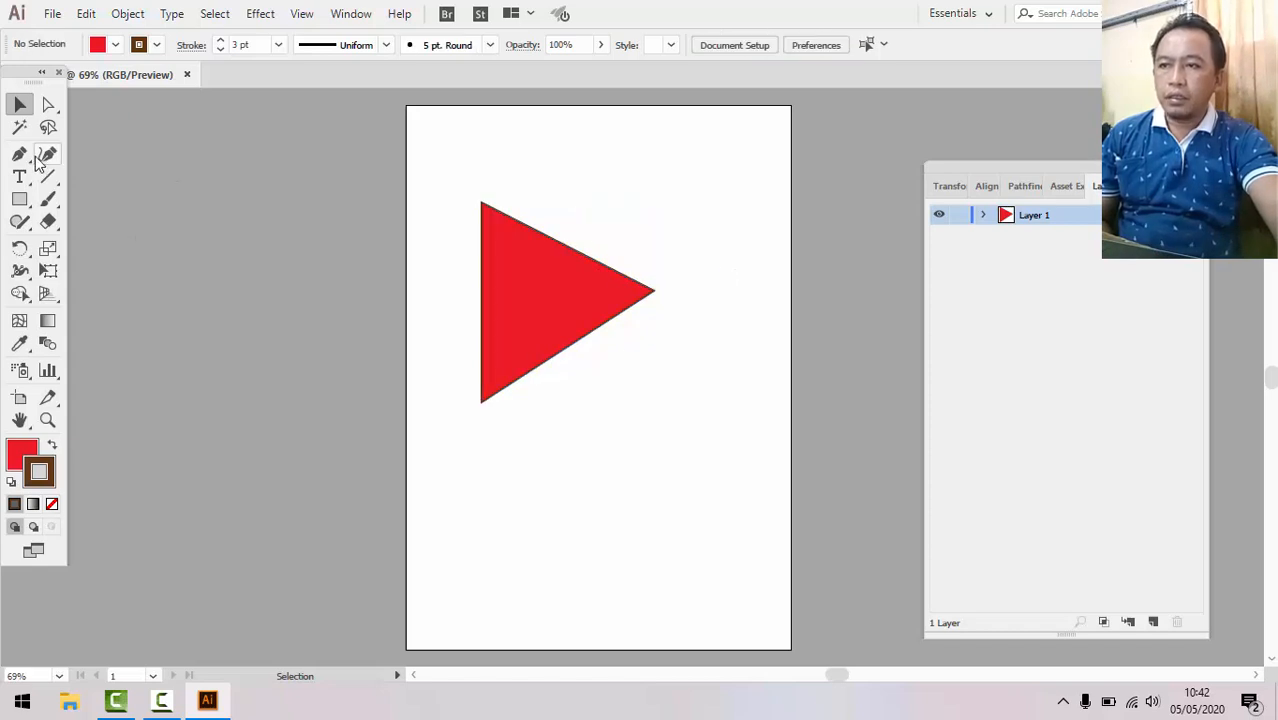
{"action": "left_click", "coordinate": [589, 139]}
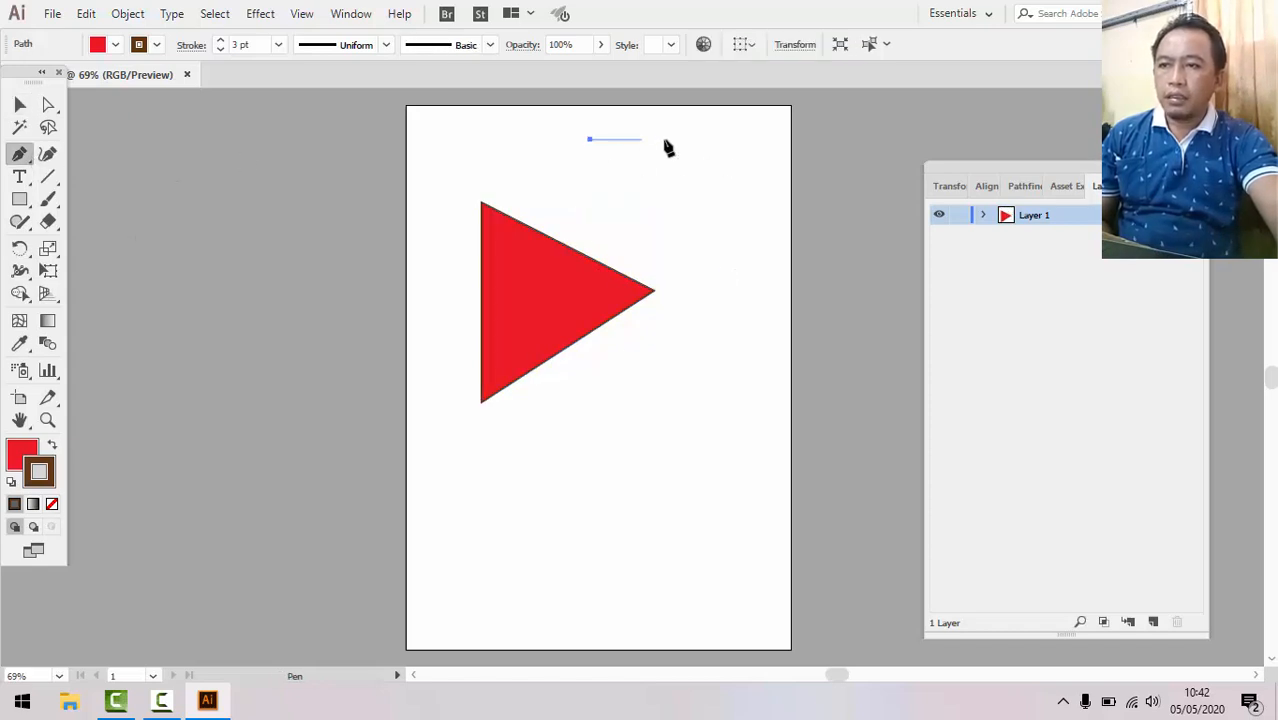
{"action": "left_click", "coordinate": [734, 139]}
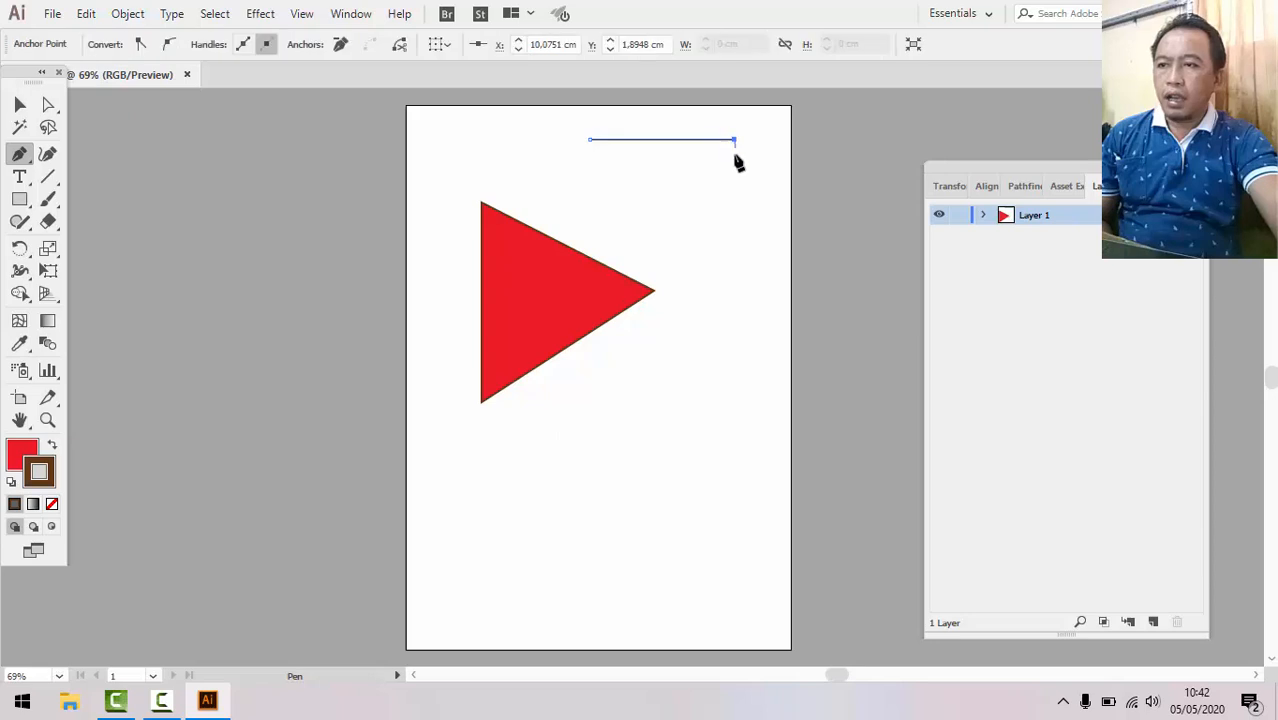
{"action": "left_click", "coordinate": [734, 233]}
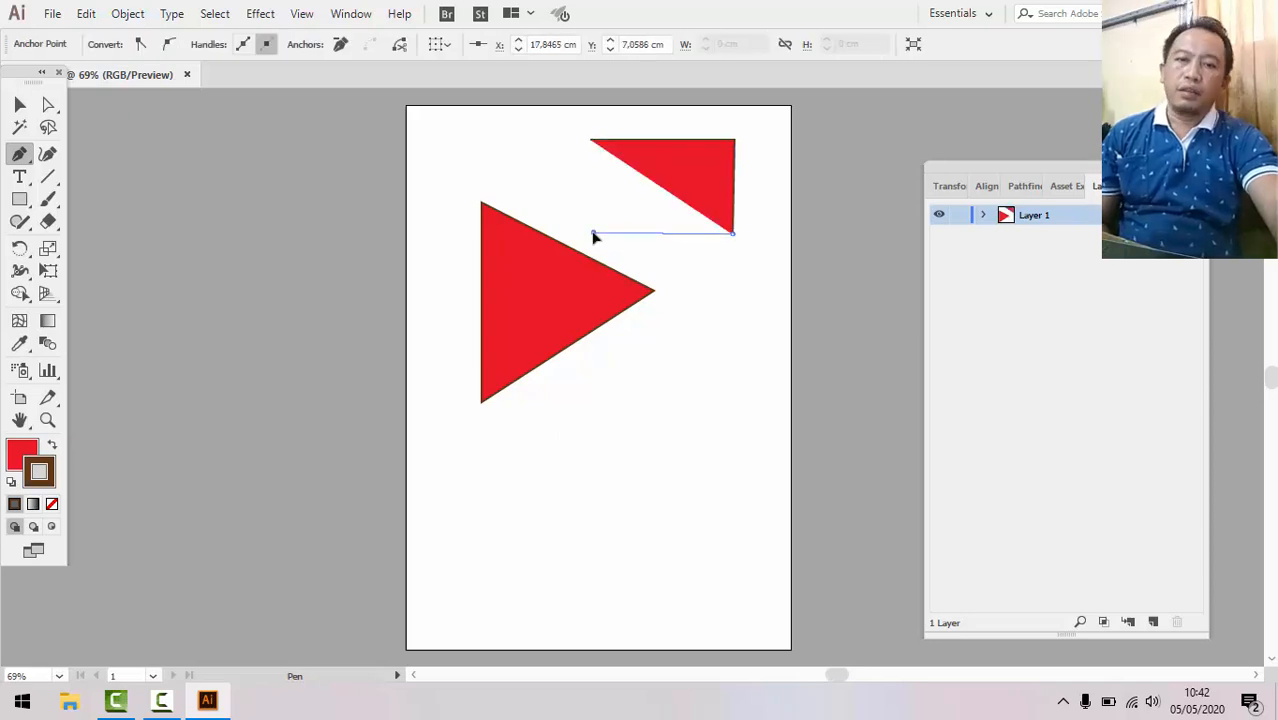
{"action": "left_click", "coordinate": [593, 234]}
{"action": "left_click", "coordinate": [589, 139]}
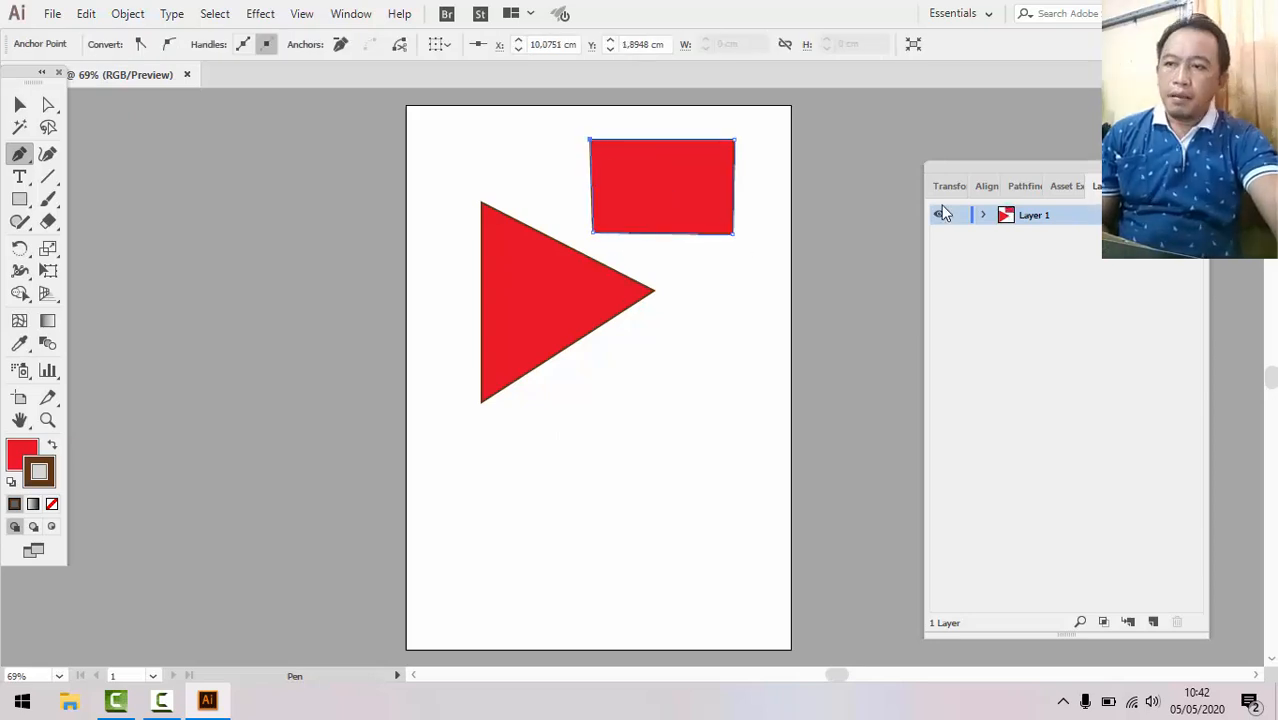
Draw an open path of three anchor points to the right of the triangle and end it without closing.
{"action": "left_click", "coordinate": [684, 346]}
{"action": "left_click", "coordinate": [791, 262]}
{"action": "left_click", "coordinate": [752, 390]}
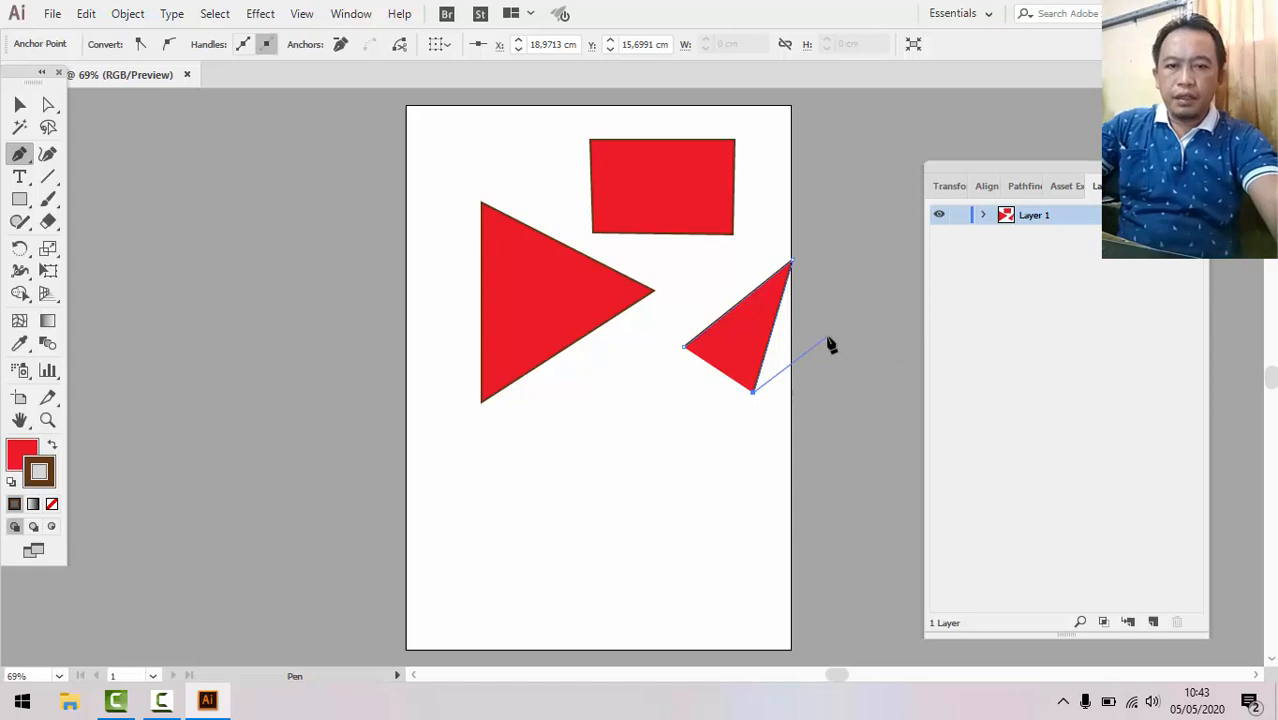
{"action": "key", "text": "Escape"}
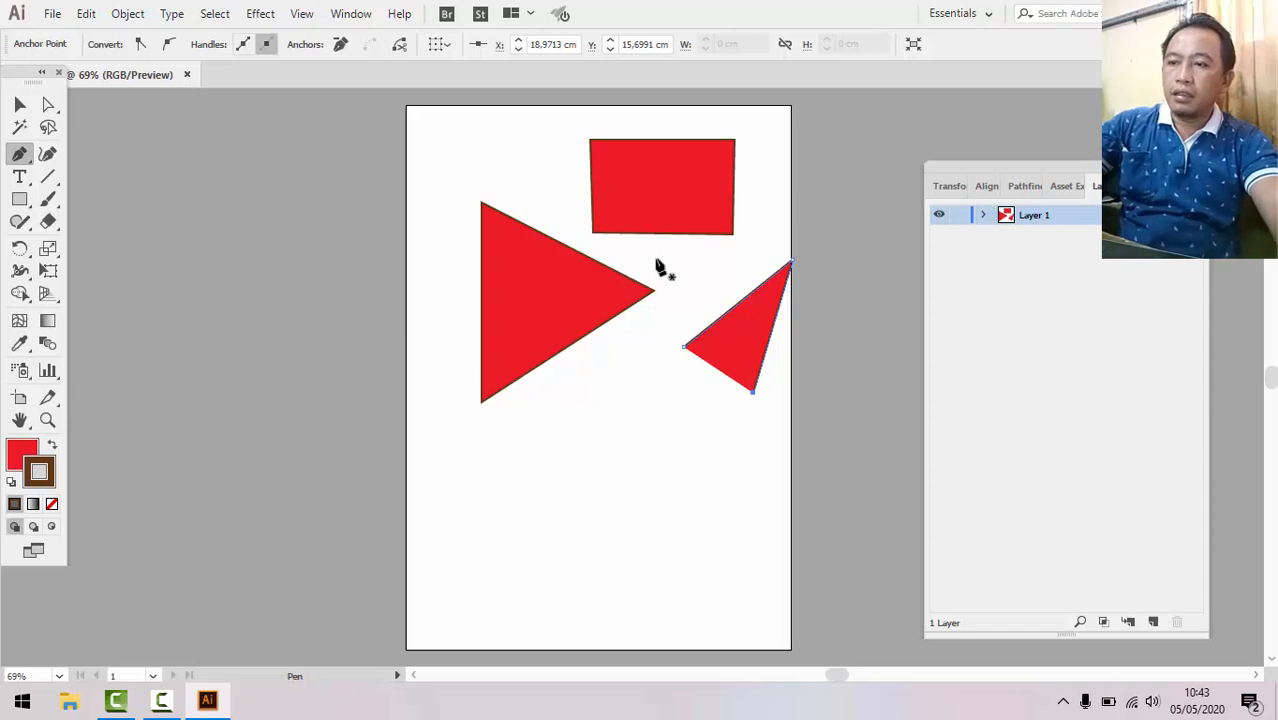
Delete all shapes from the page.
{"action": "key", "text": "ctrl+a"}
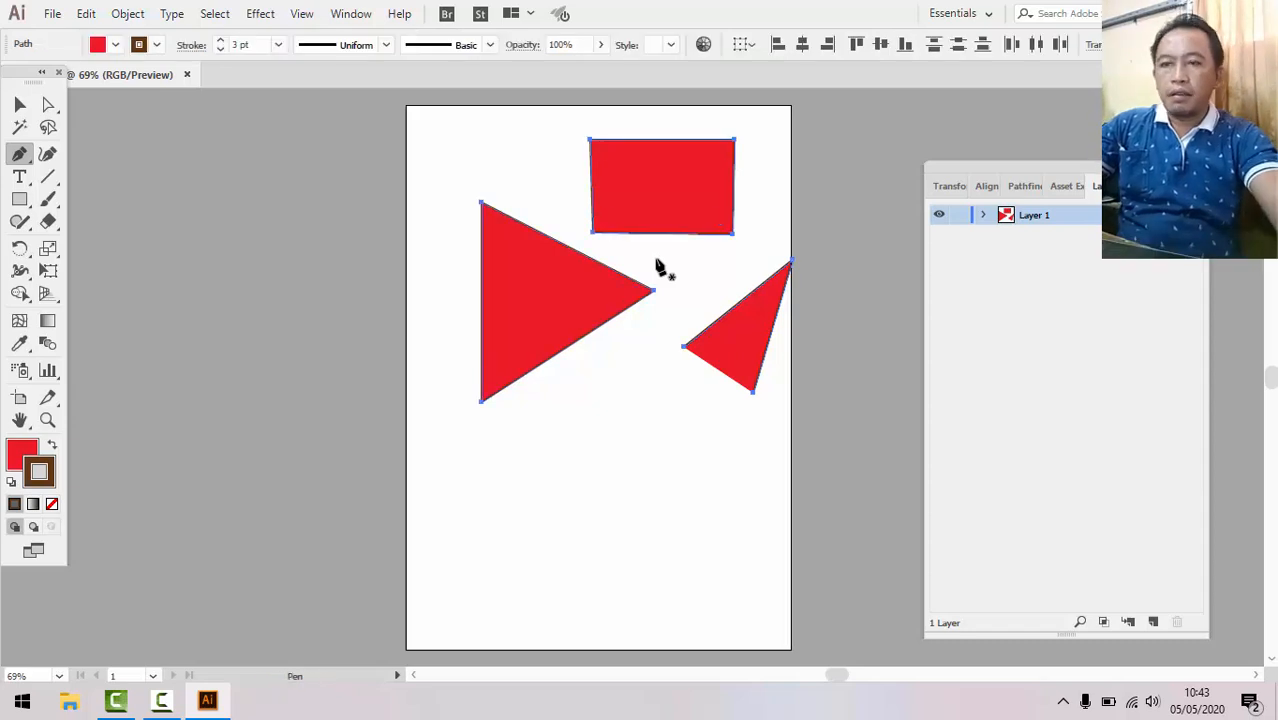
{"action": "key", "text": "Delete"}
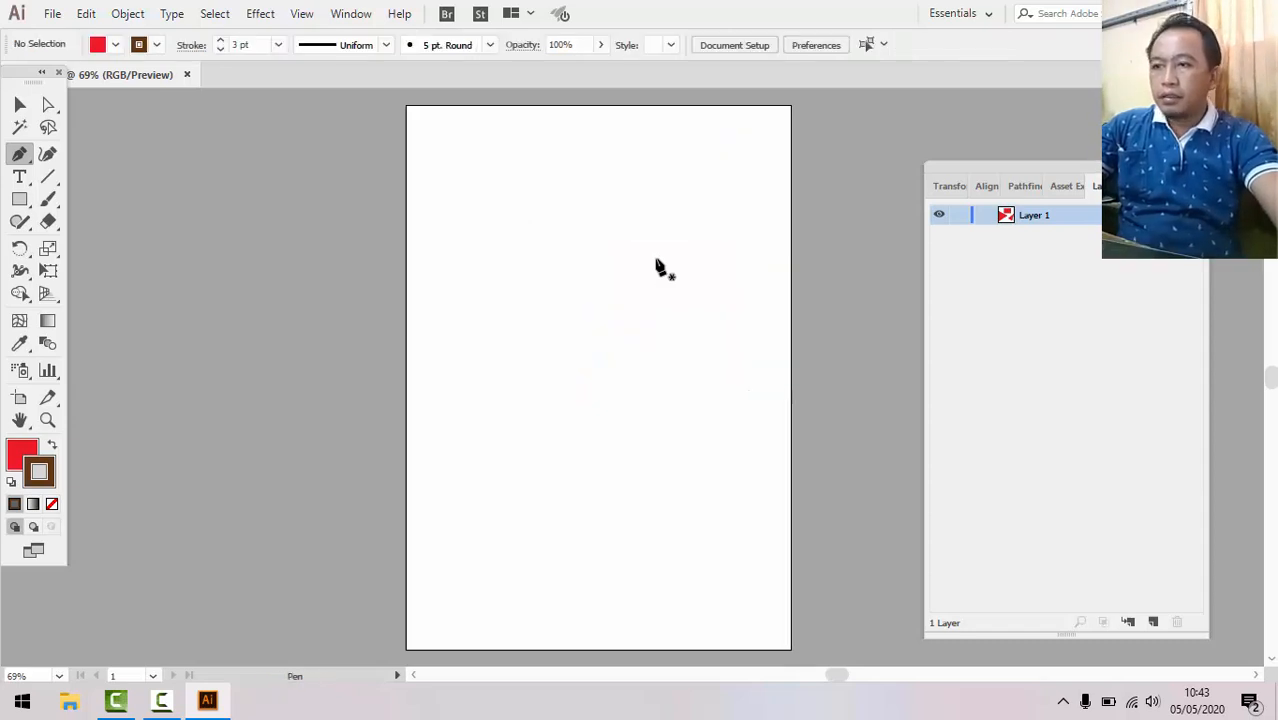
Draw a closed, curved five-point shape with the Pen tool, starting at about X 3.6 cm, Y 8.1 cm.
{"action": "left_click", "coordinate": [471, 254]}
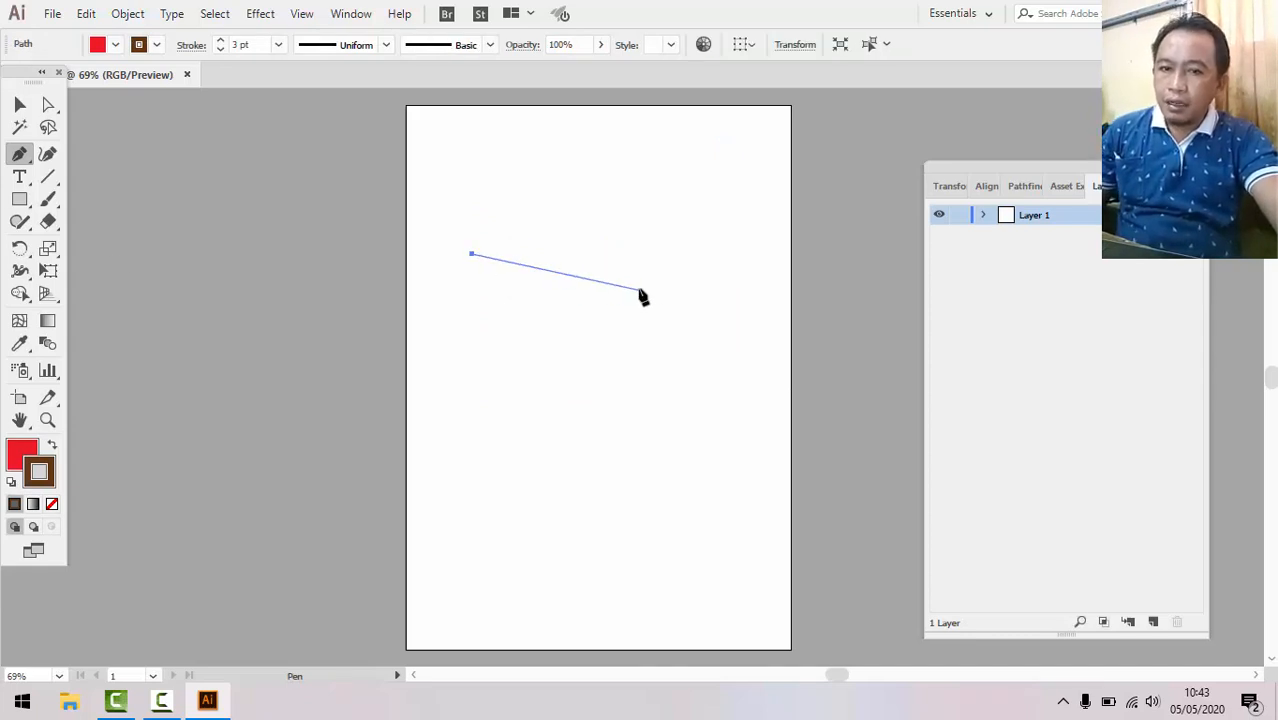
{"action": "left_click_drag", "start_coordinate": [624, 272], "coordinate": [688, 410]}
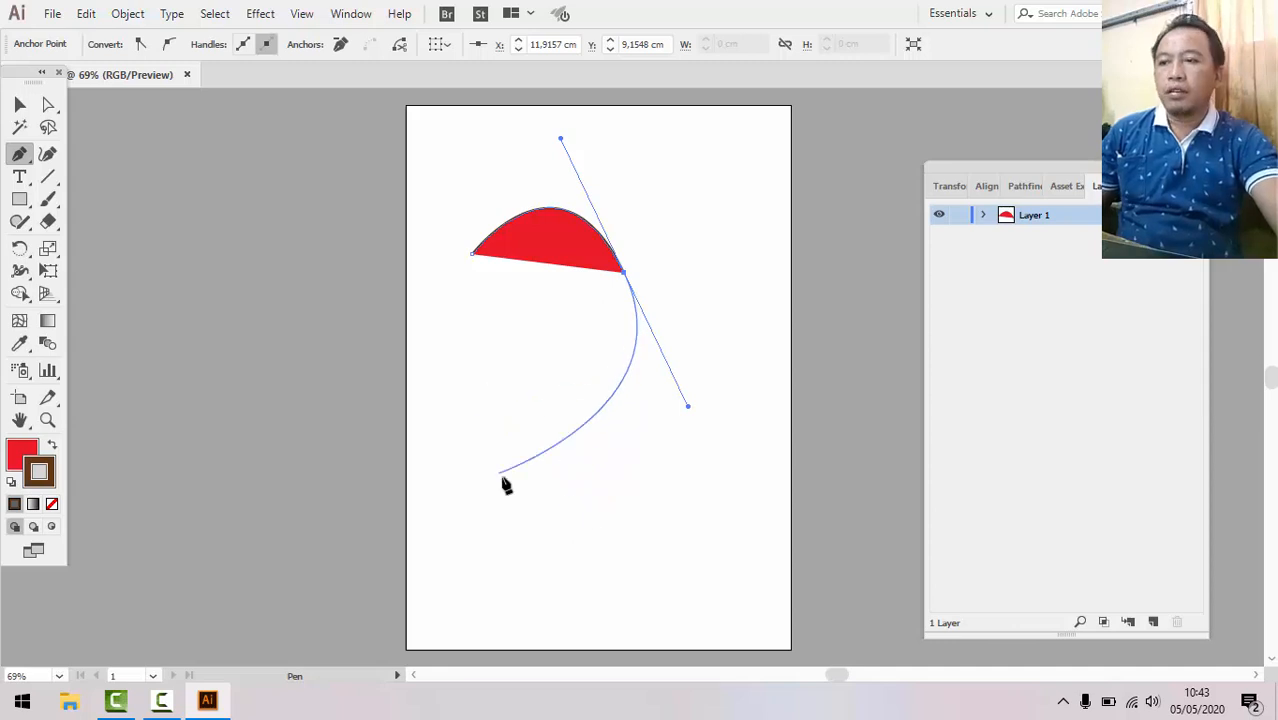
{"action": "left_click", "coordinate": [525, 496]}
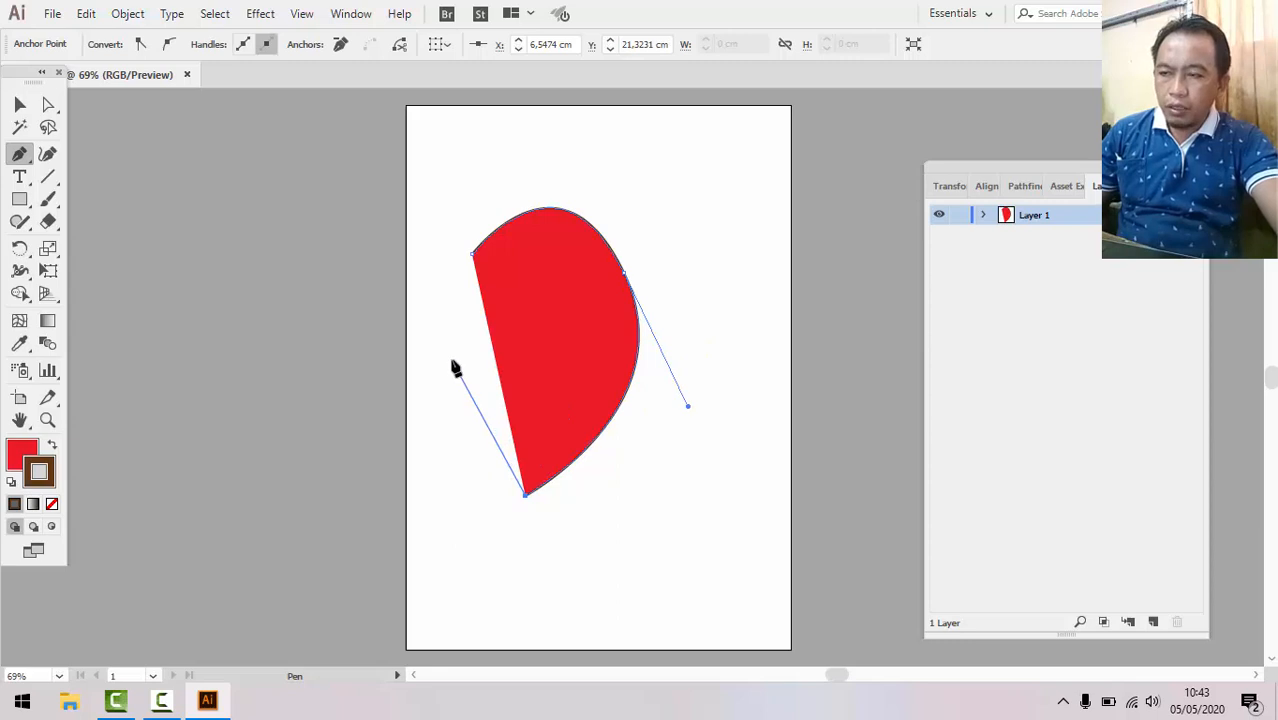
{"action": "left_click_drag", "start_coordinate": [445, 362], "coordinate": [474, 311]}
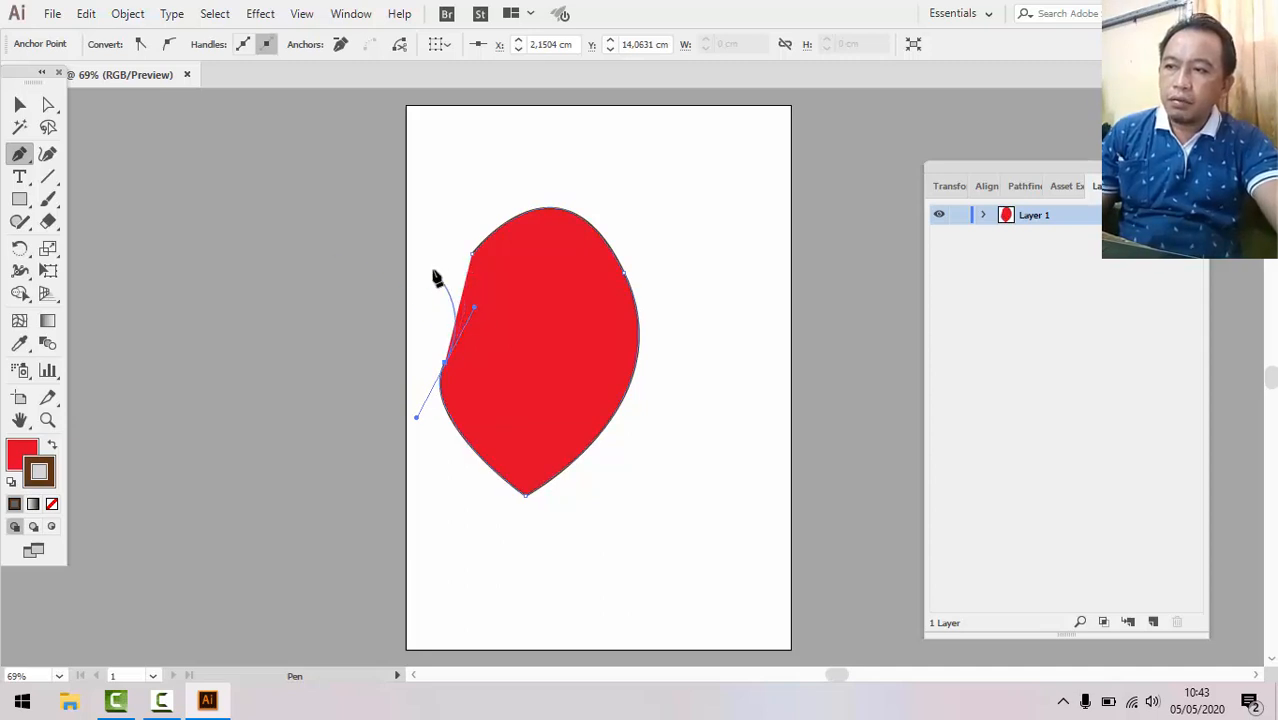
{"action": "left_click_drag", "start_coordinate": [442, 266], "coordinate": [462, 251]}
{"action": "key", "text": "ctrl+z"}
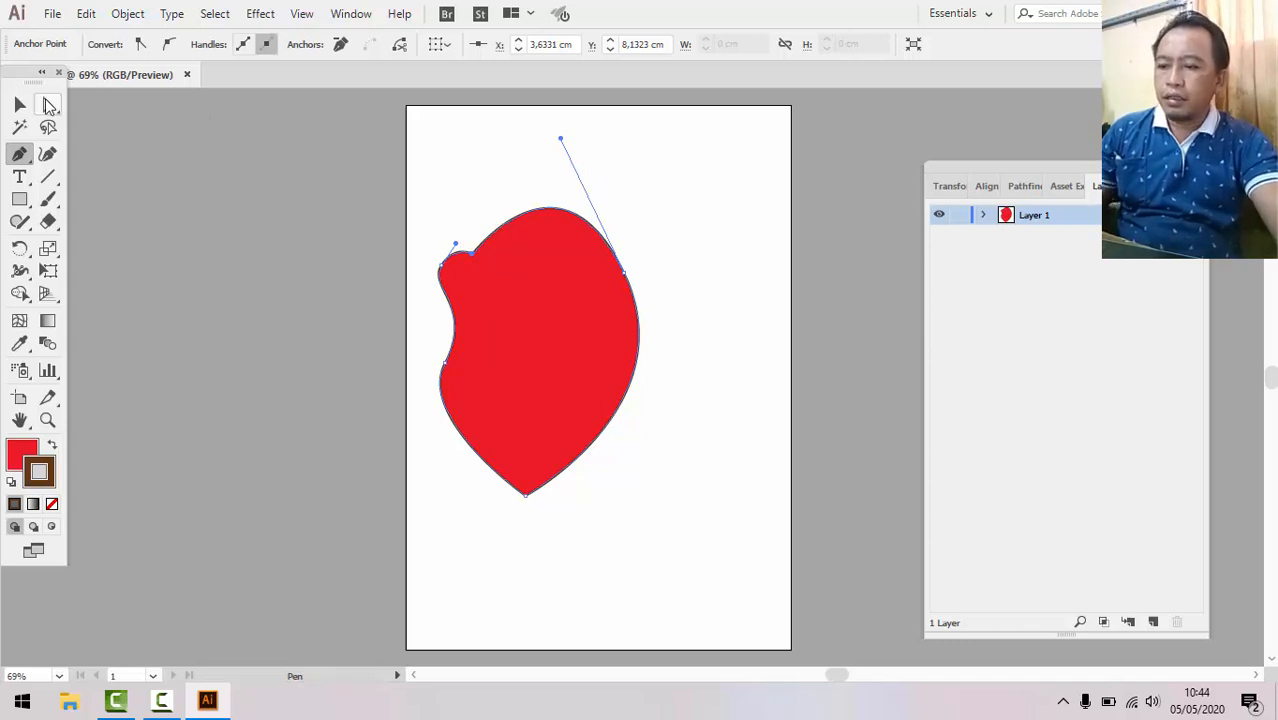
Undo the drawing of the curved shape back to an empty page.
{"action": "left_click", "coordinate": [23, 107]}
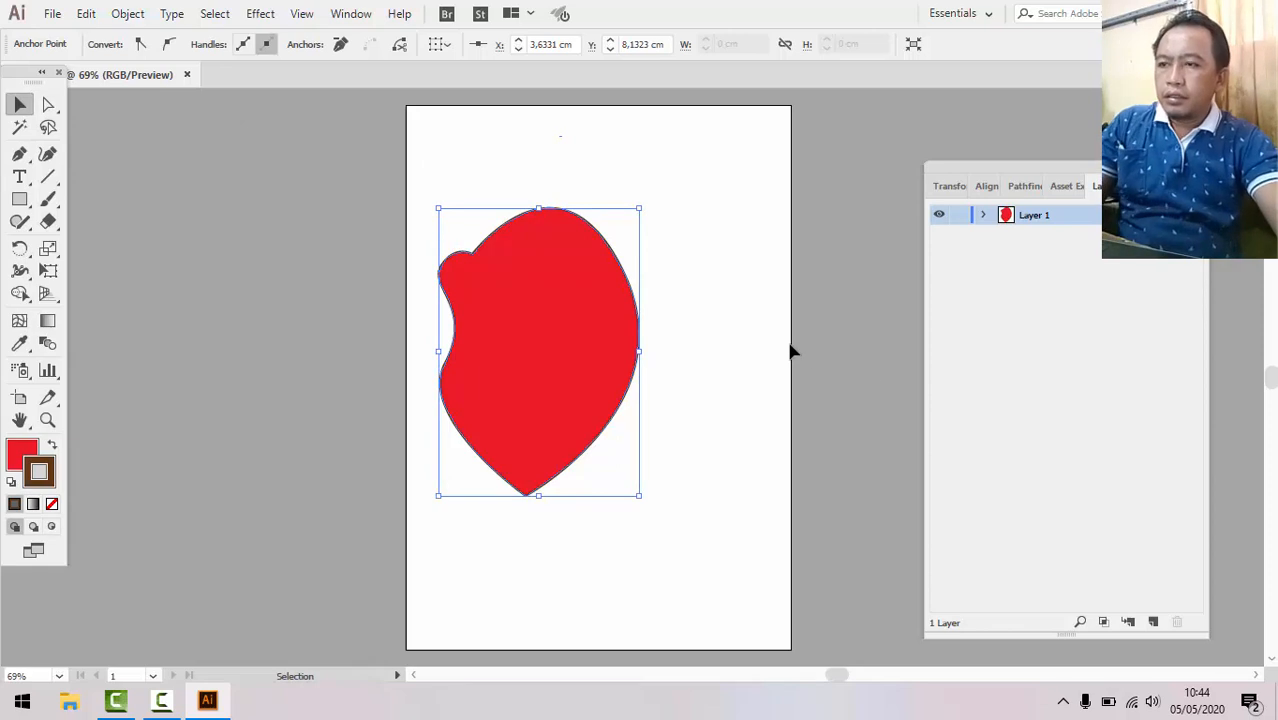
{"action": "key", "text": "ctrl+z"}
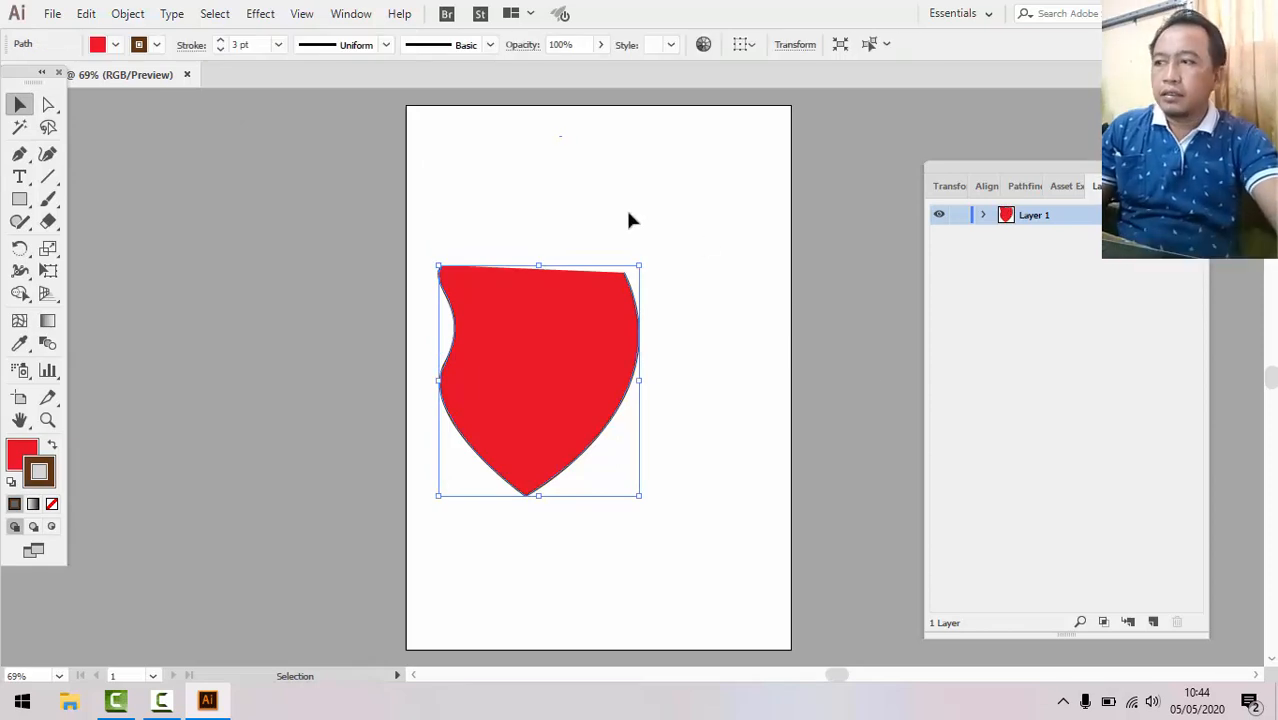
{"action": "key", "text": "ctrl+z"}
{"action": "key", "text": "ctrl+z"}
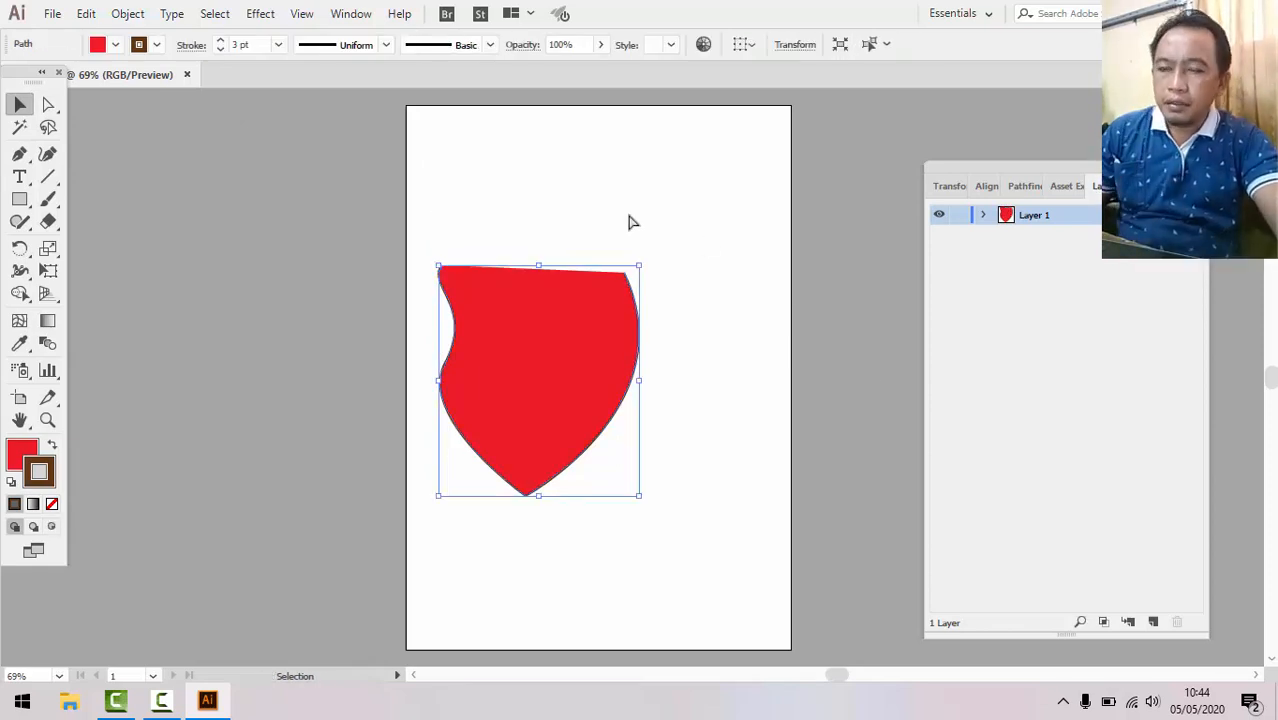
{"action": "key", "text": "ctrl+z"}
Draw a closed carrot shape with the Pen tool through about (3.9, 11.6), (8, 5.1), (11.2, 12.8) and (5.8, 17.8) cm, and deselect it.
{"action": "left_click", "coordinate": [19, 154]}
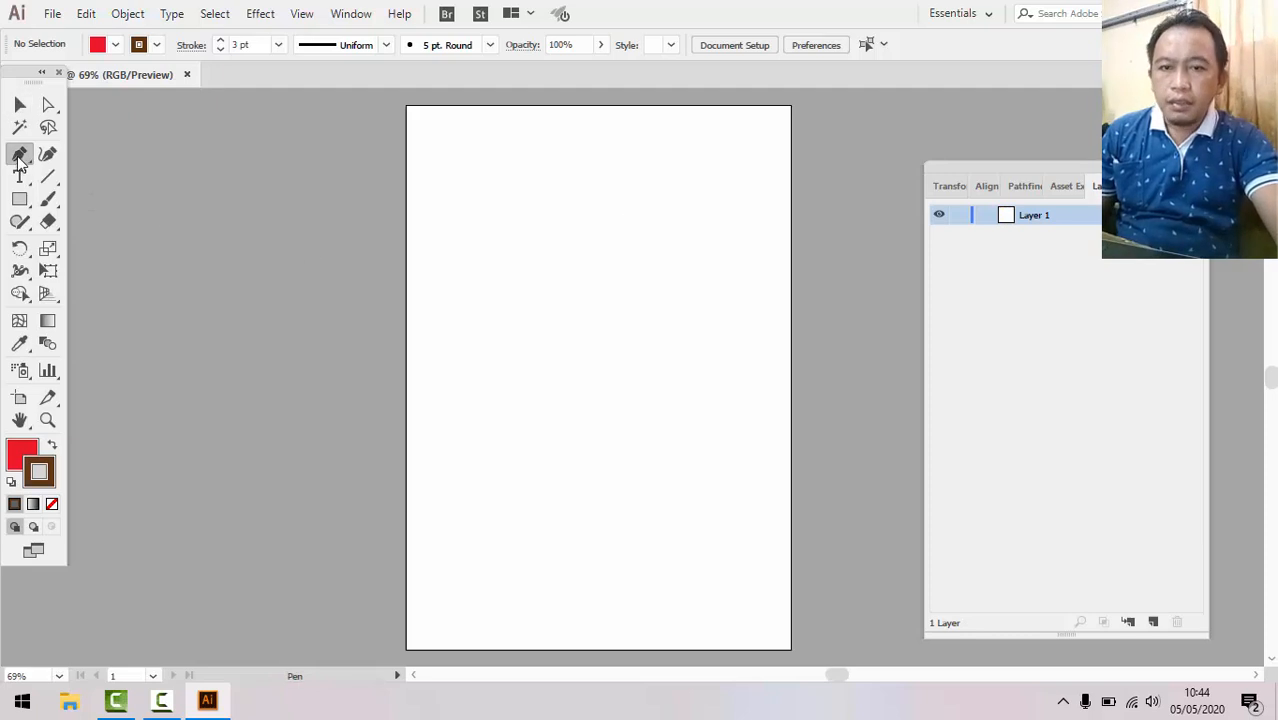
{"action": "left_click", "coordinate": [477, 319]}
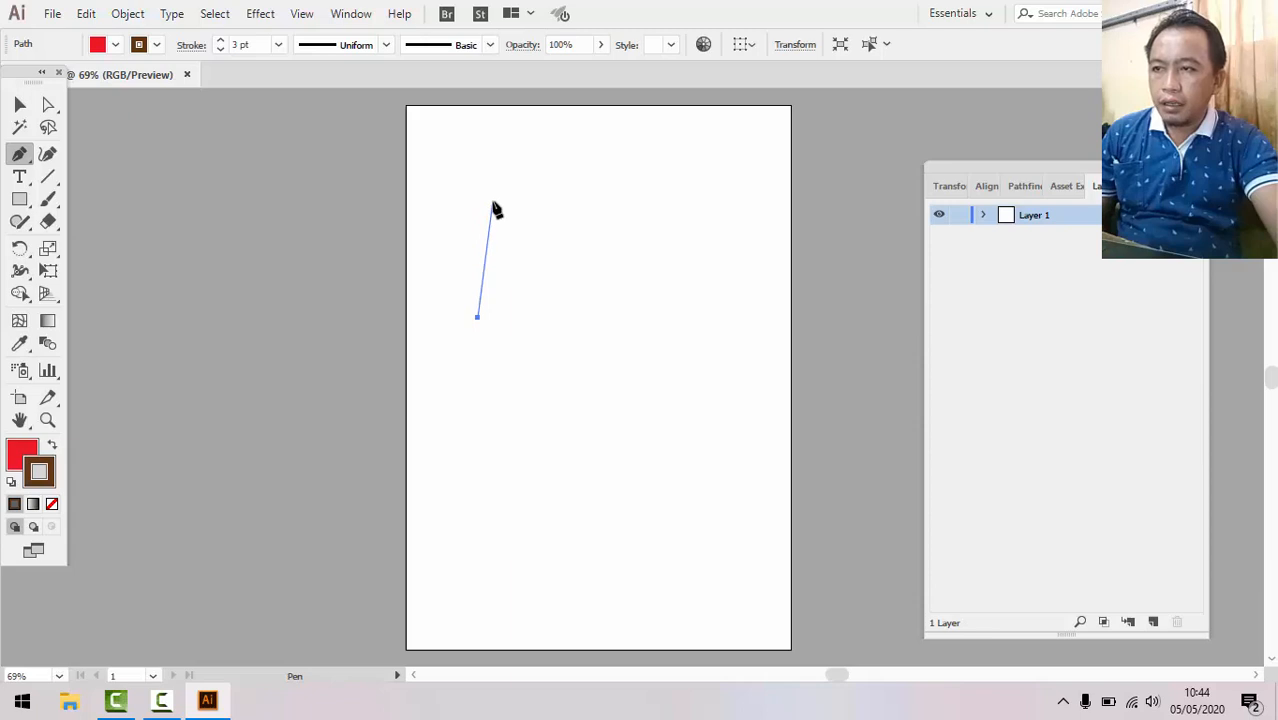
{"action": "left_click", "coordinate": [552, 199]}
{"action": "left_click_drag", "start_coordinate": [555, 200], "coordinate": [665, 211]}
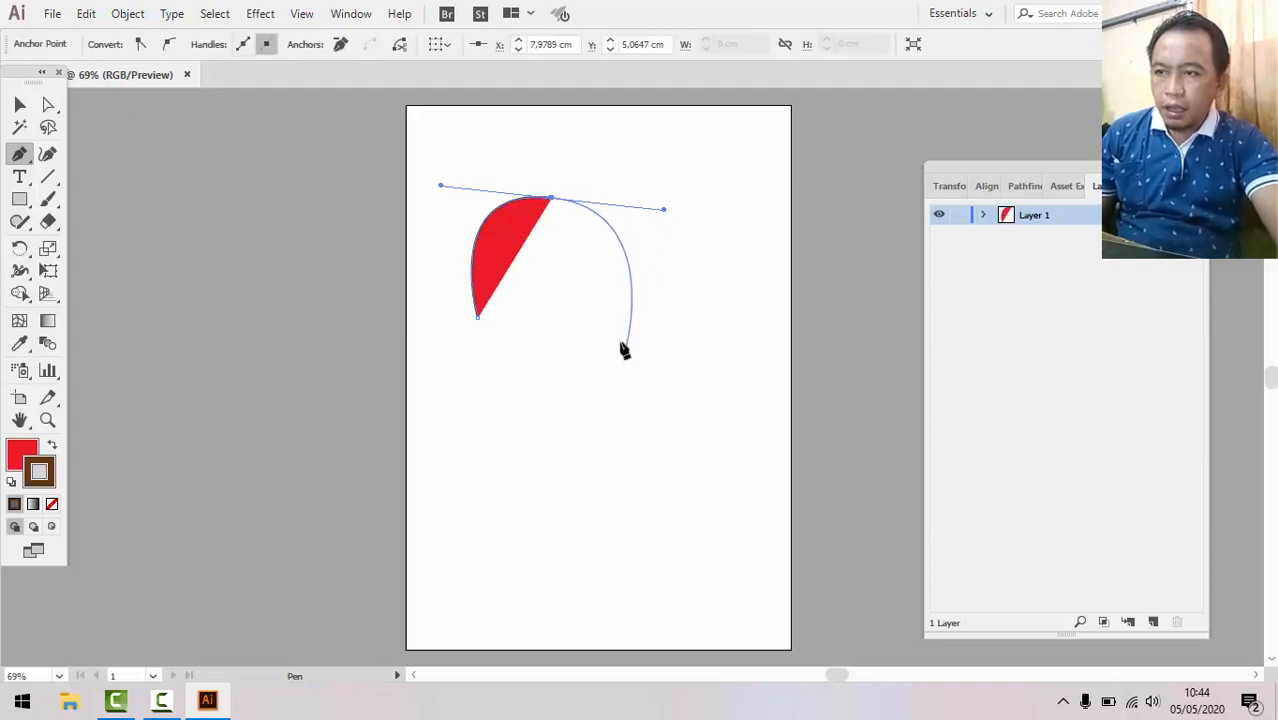
{"action": "left_click_drag", "start_coordinate": [613, 341], "coordinate": [587, 395]}
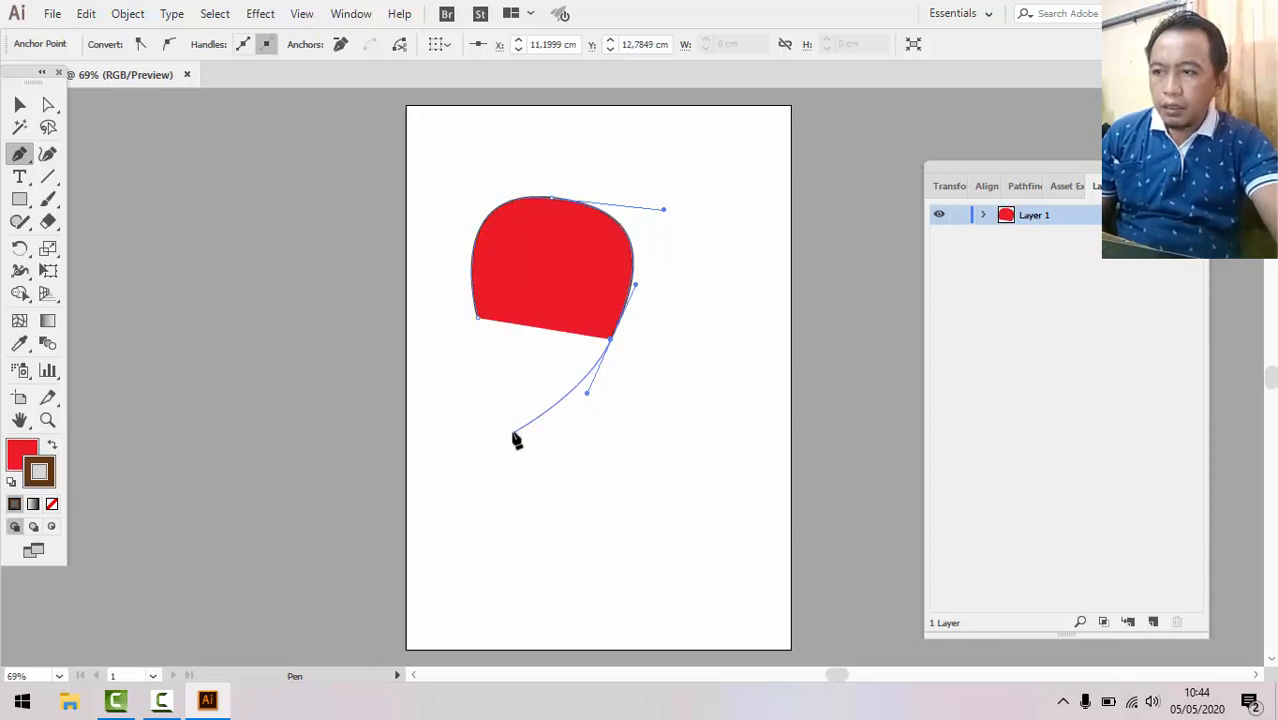
{"action": "left_click_drag", "start_coordinate": [513, 433], "coordinate": [495, 403]}
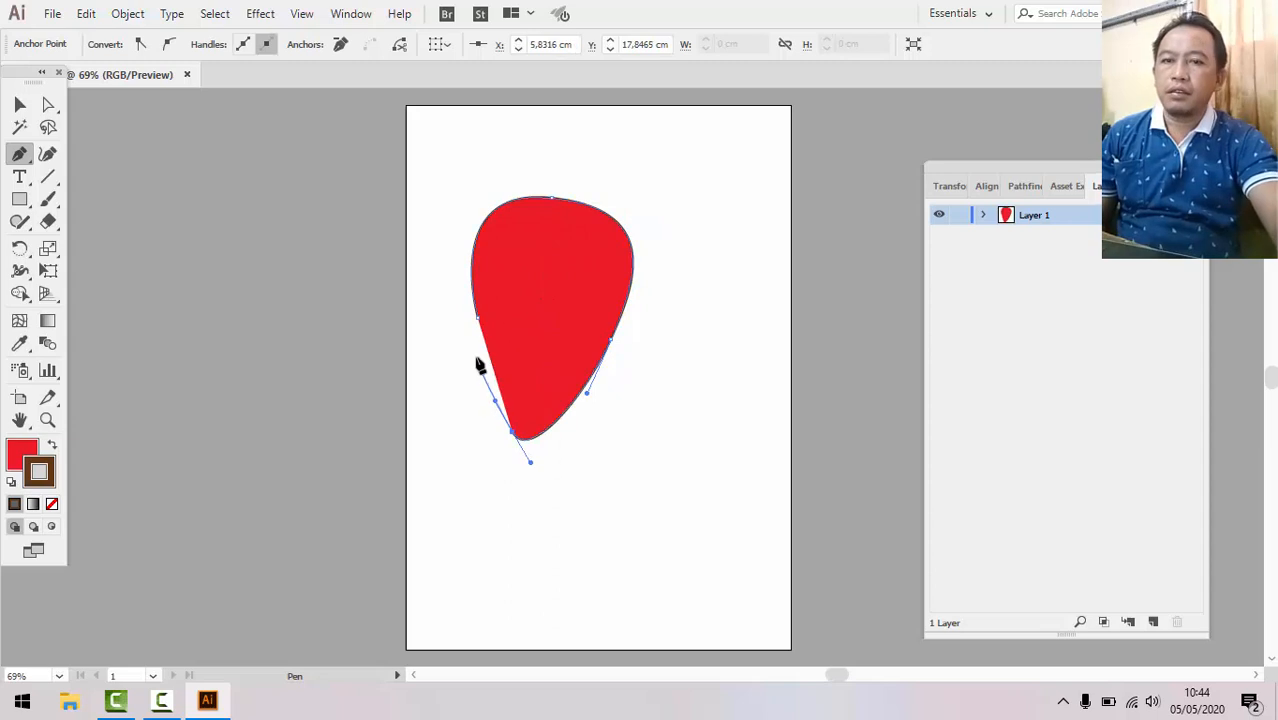
{"action": "left_click", "coordinate": [476, 321]}
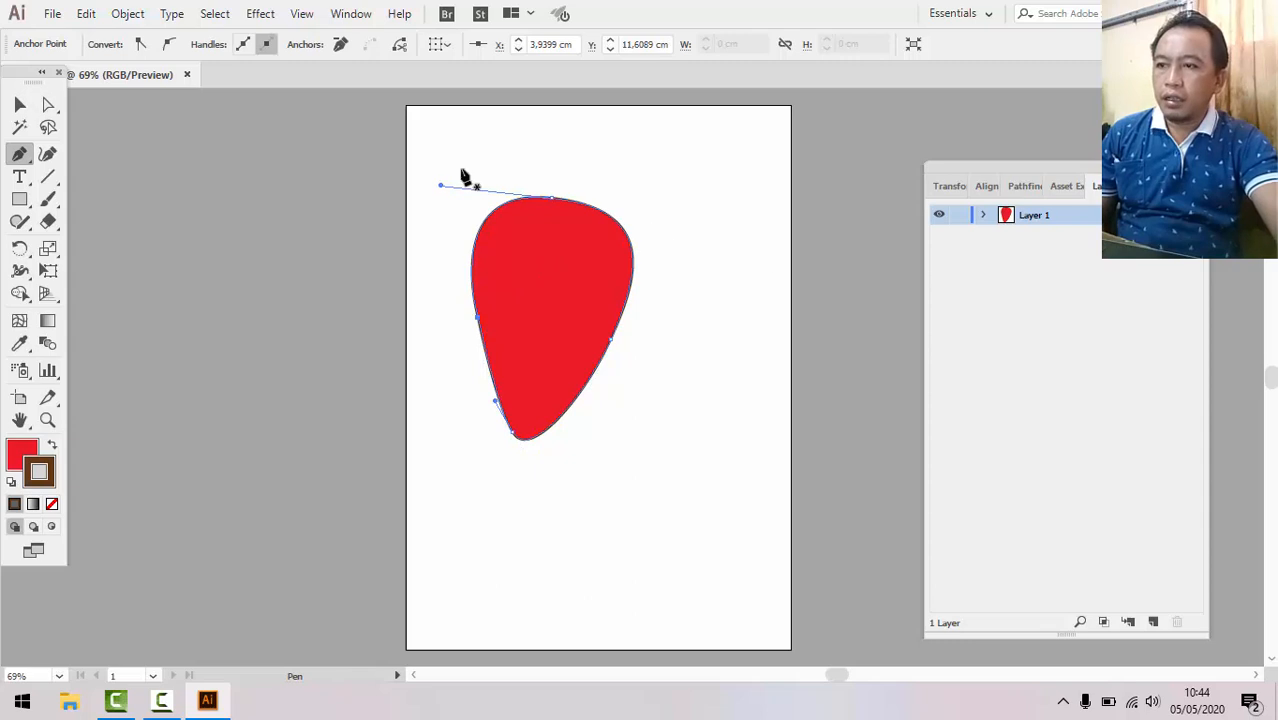
{"action": "left_click", "coordinate": [20, 104]}
{"action": "left_click", "coordinate": [760, 279]}
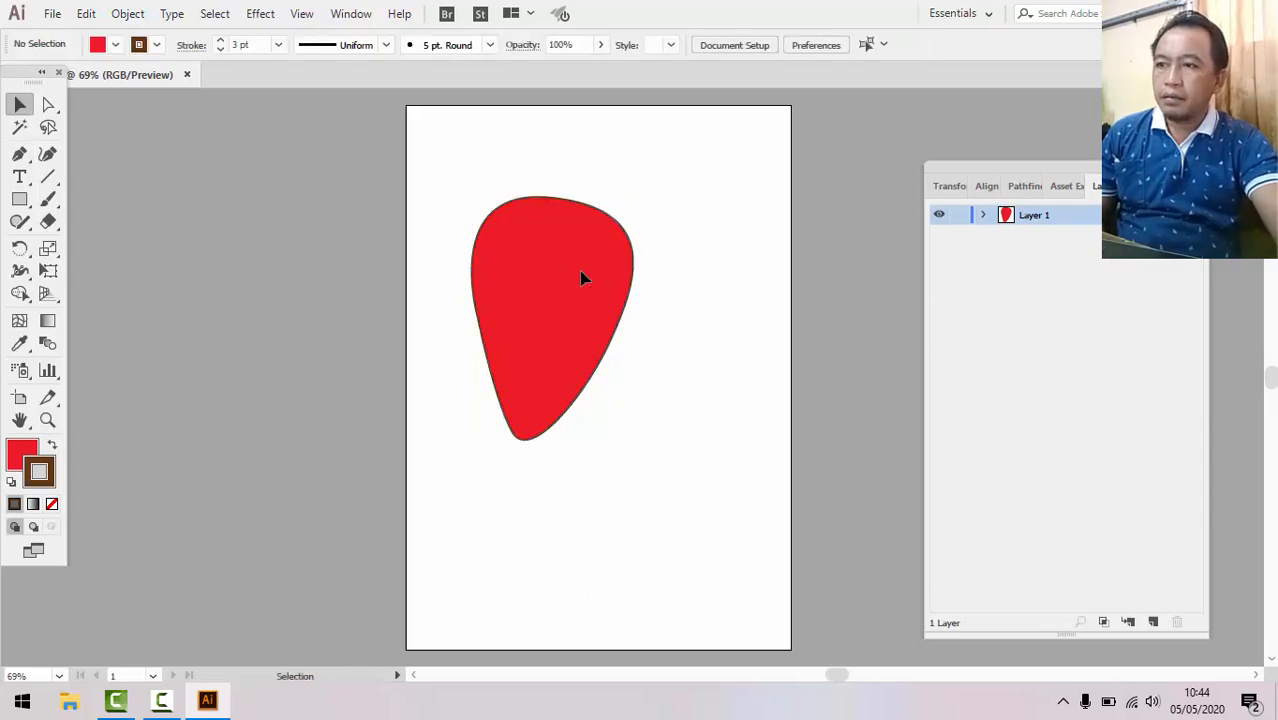
Change the carrot shape's fill colour to orange and deselect it.
{"action": "left_click", "coordinate": [582, 277]}
{"action": "left_click", "coordinate": [116, 45]}
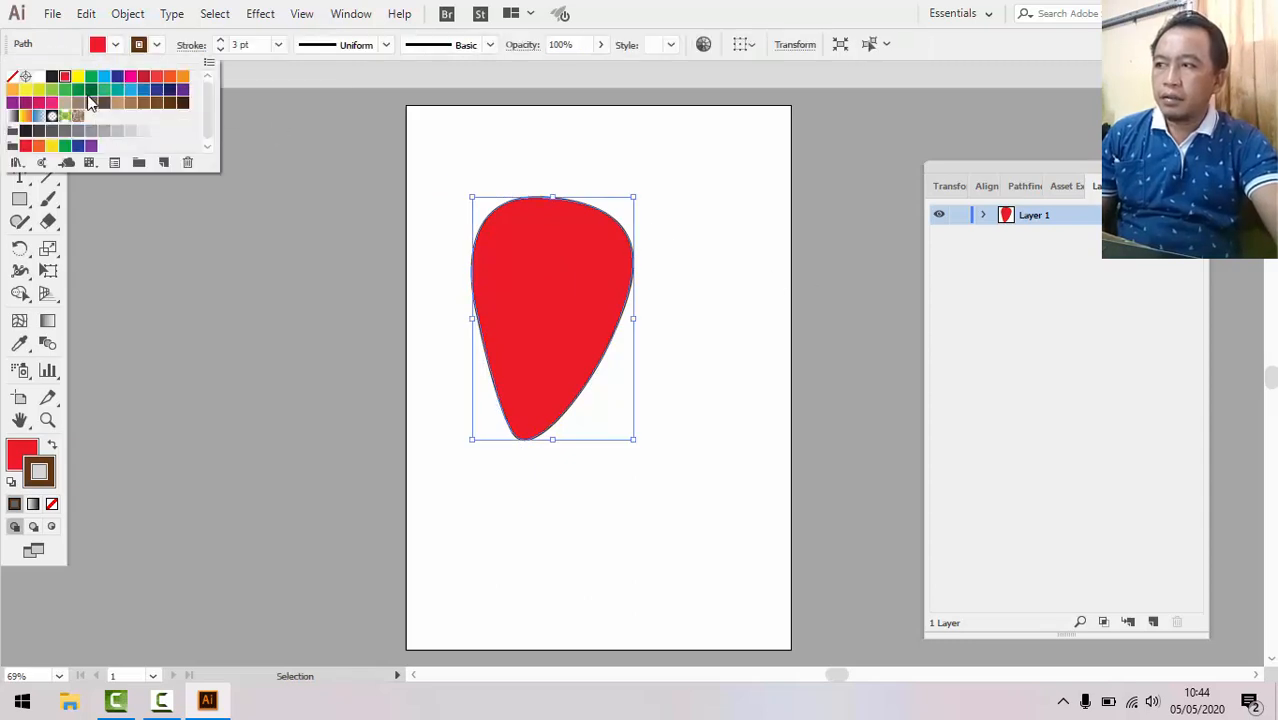
{"action": "left_click", "coordinate": [91, 89]}
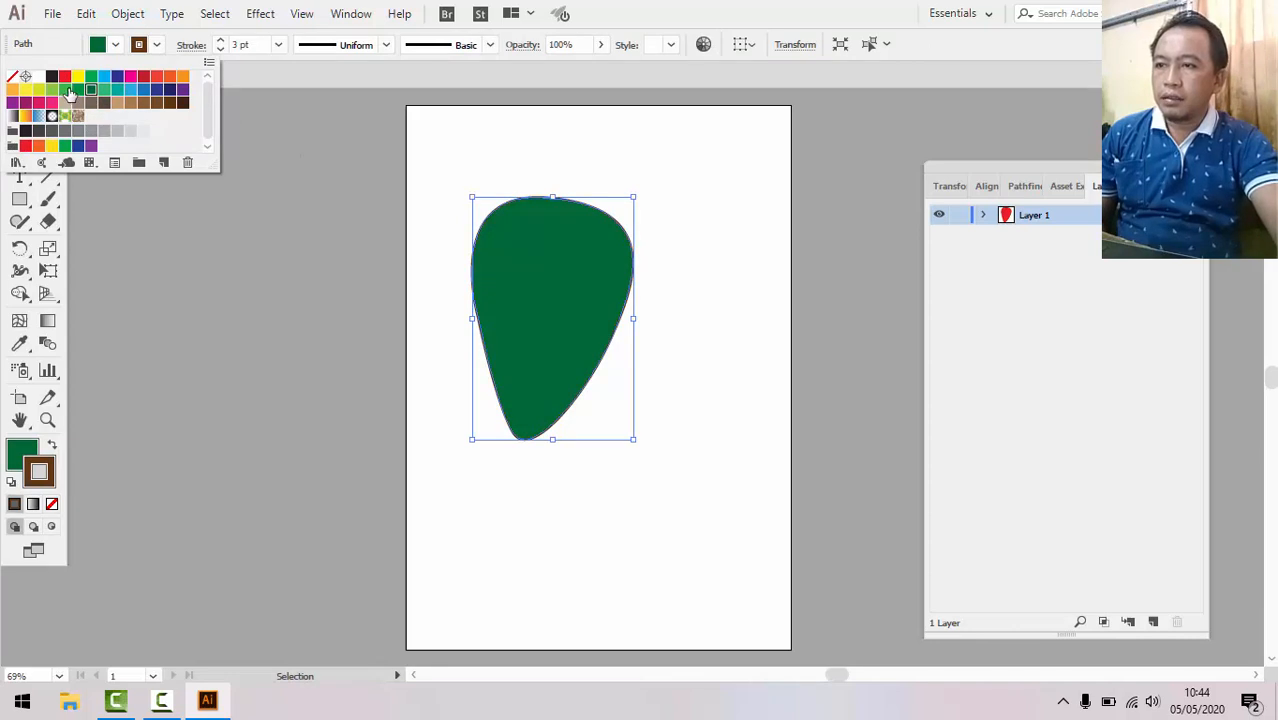
{"action": "left_click", "coordinate": [40, 146]}
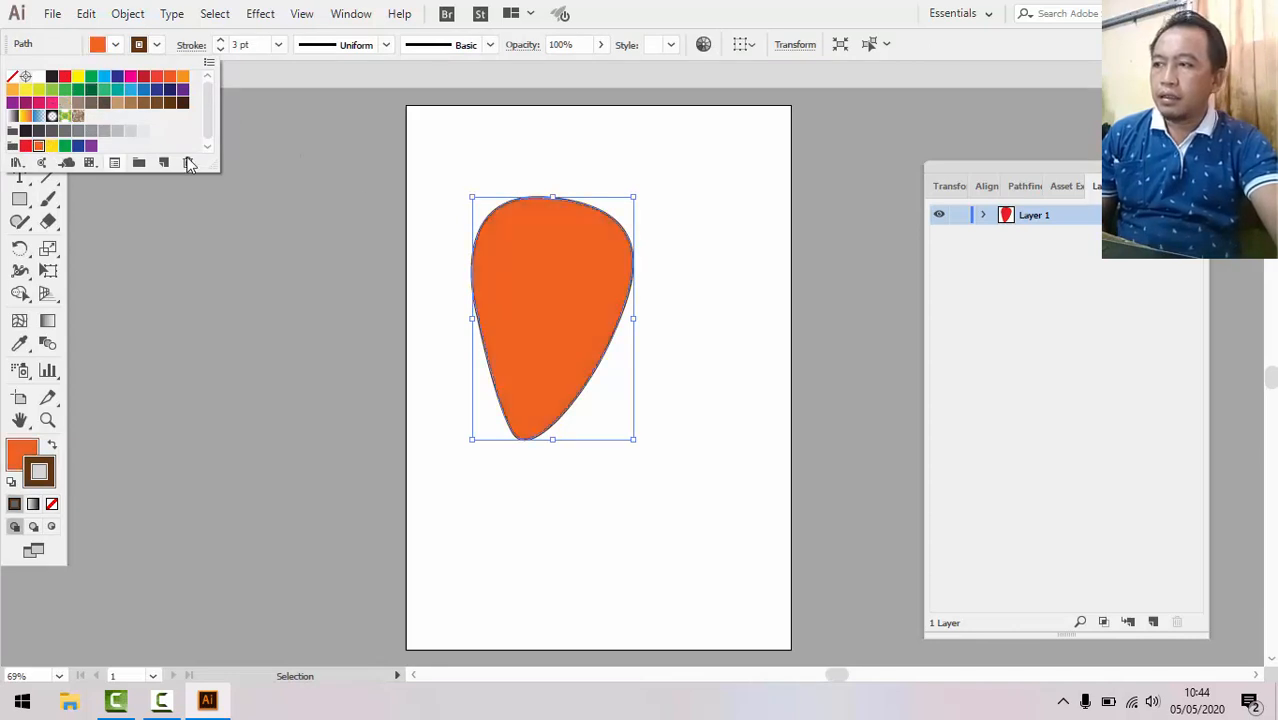
{"action": "left_click", "coordinate": [679, 247]}
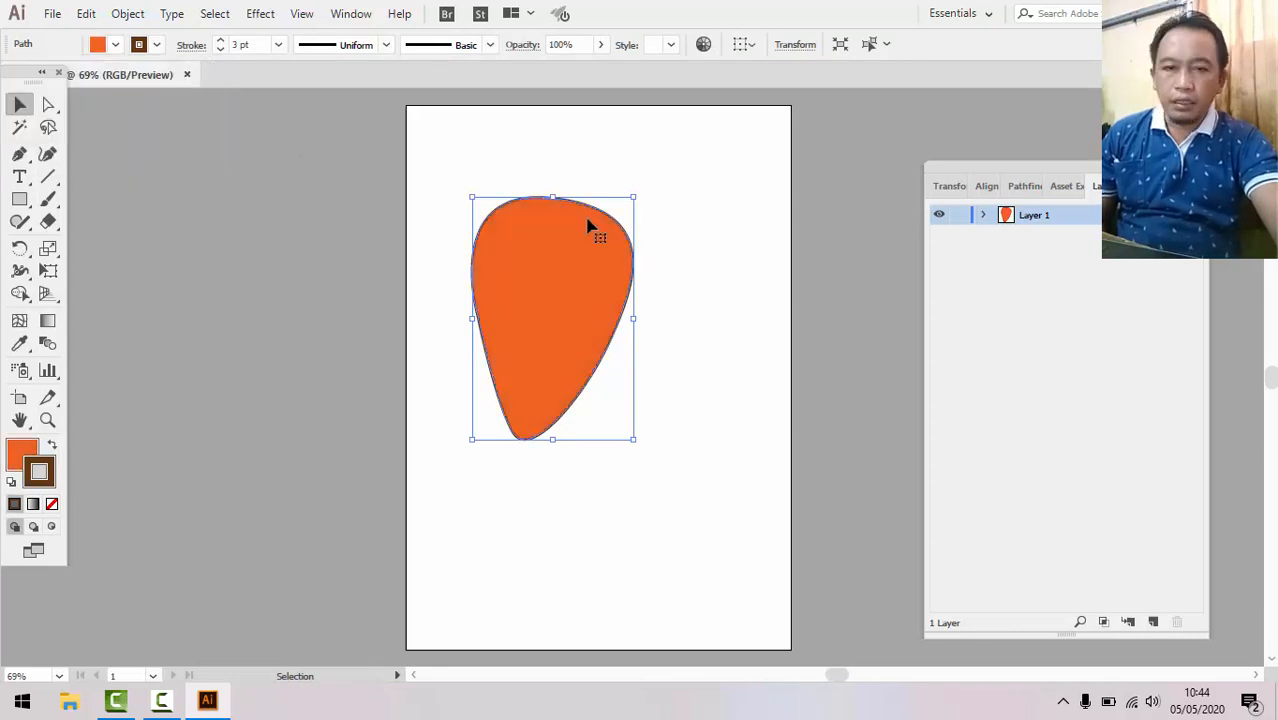
{"action": "left_click", "coordinate": [679, 217]}
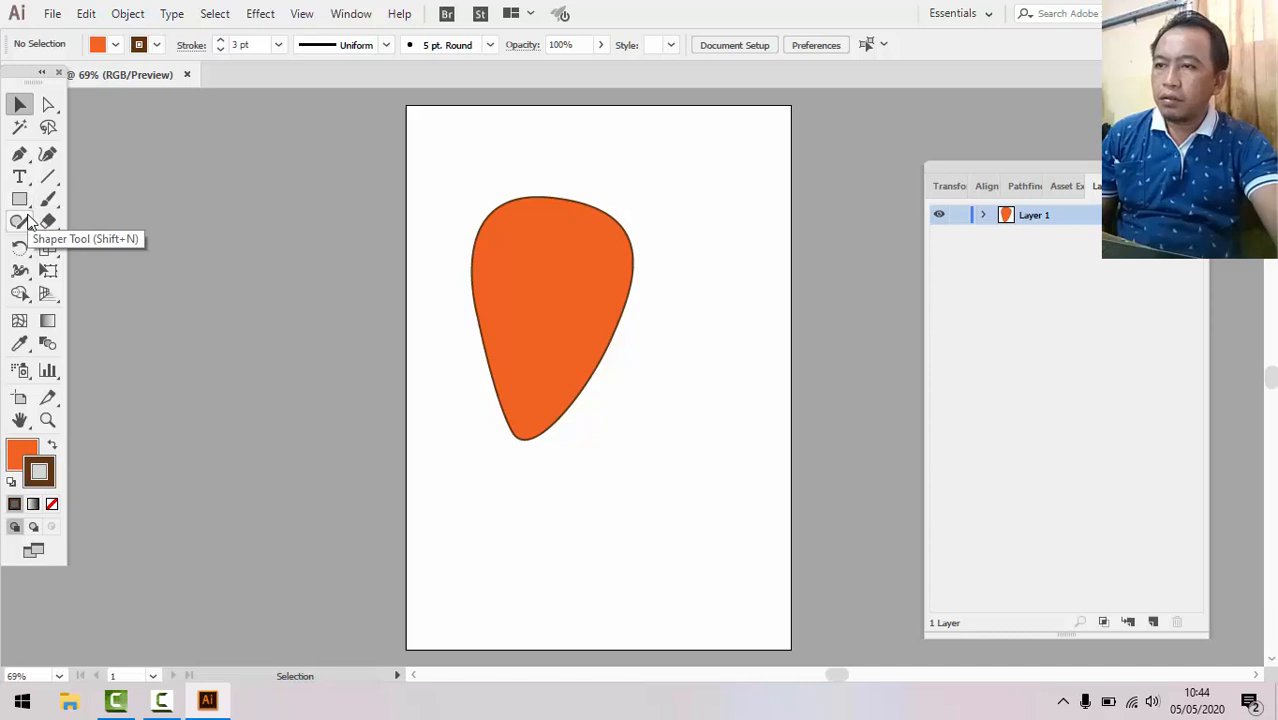
Draw a small closed leaf with the Pen tool, rising to the right from the carrot's top edge at about (9.4, 5.2) cm, and deselect it.
{"action": "left_click", "coordinate": [19, 155]}
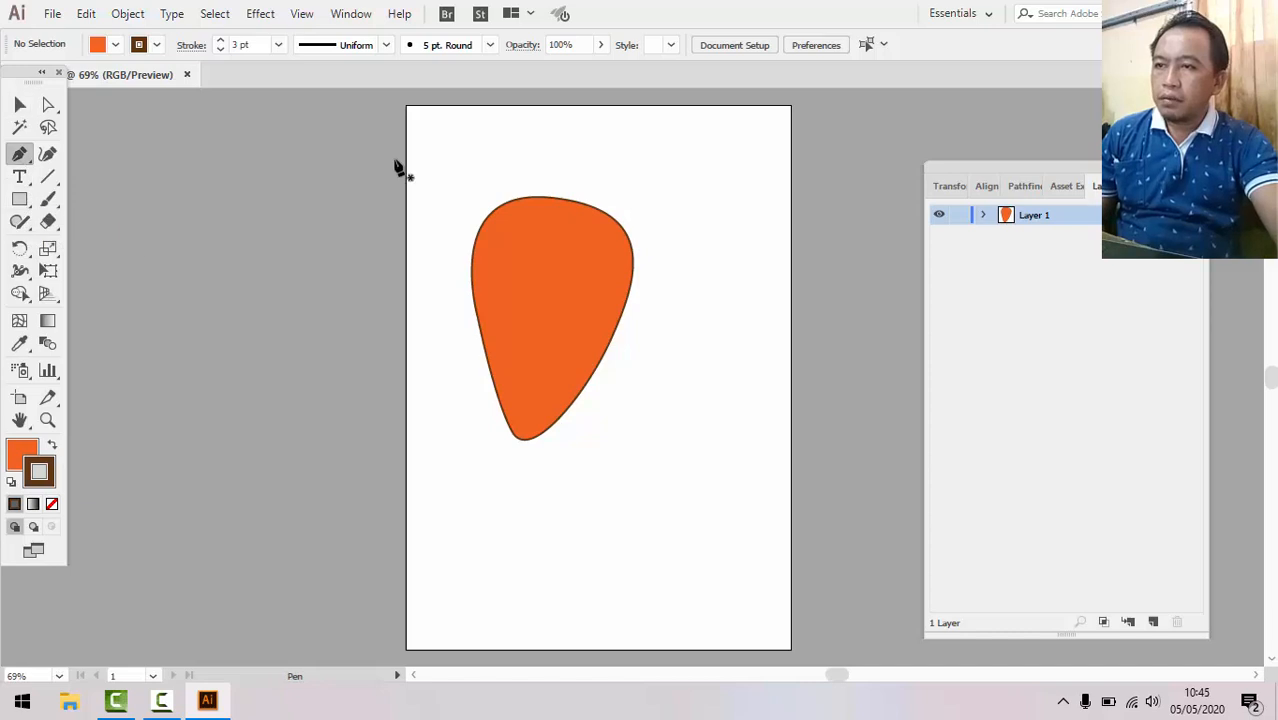
{"action": "left_click", "coordinate": [579, 203]}
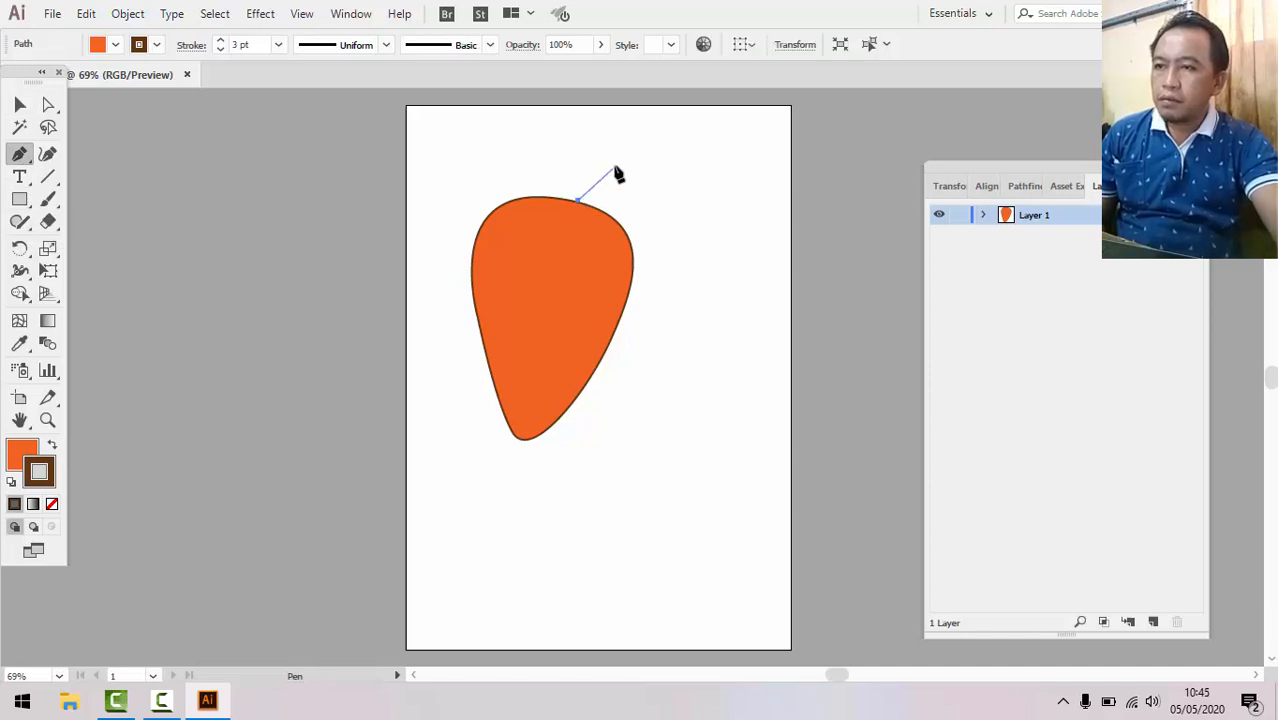
{"action": "left_click_drag", "start_coordinate": [616, 166], "coordinate": [635, 176]}
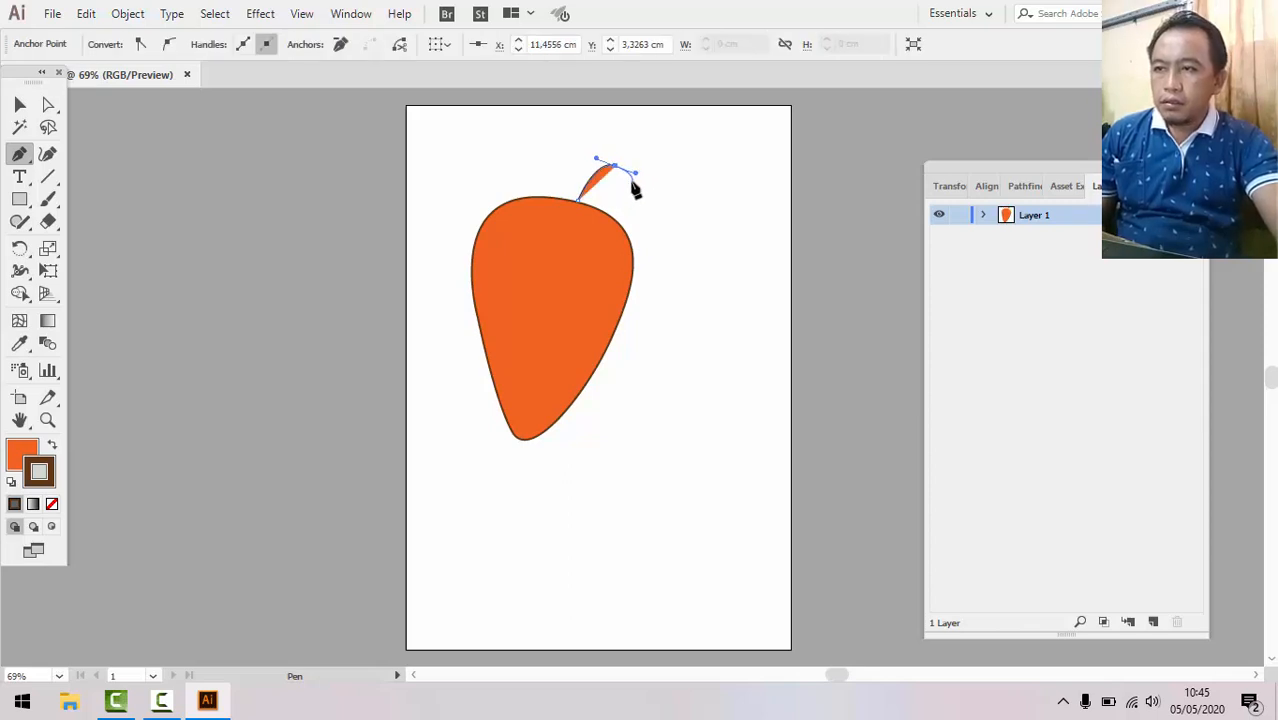
{"action": "left_click_drag", "start_coordinate": [625, 184], "coordinate": [578, 201]}
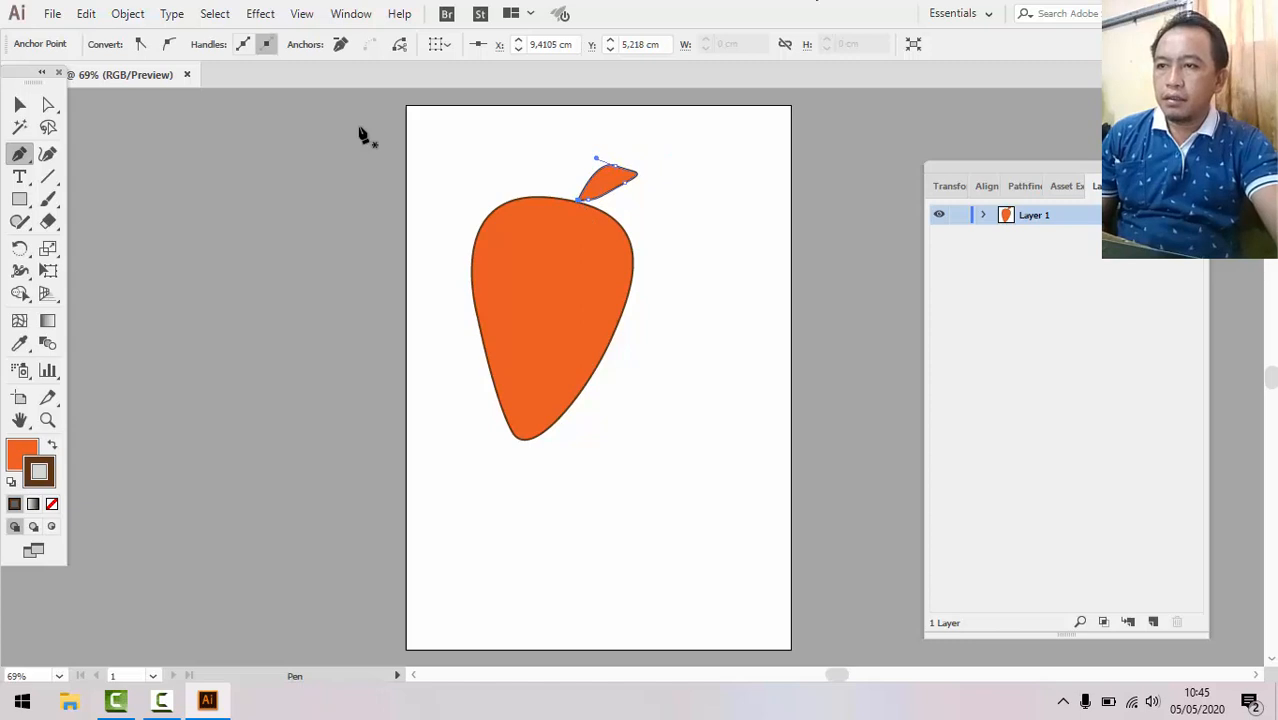
{"action": "left_click", "coordinate": [21, 105]}
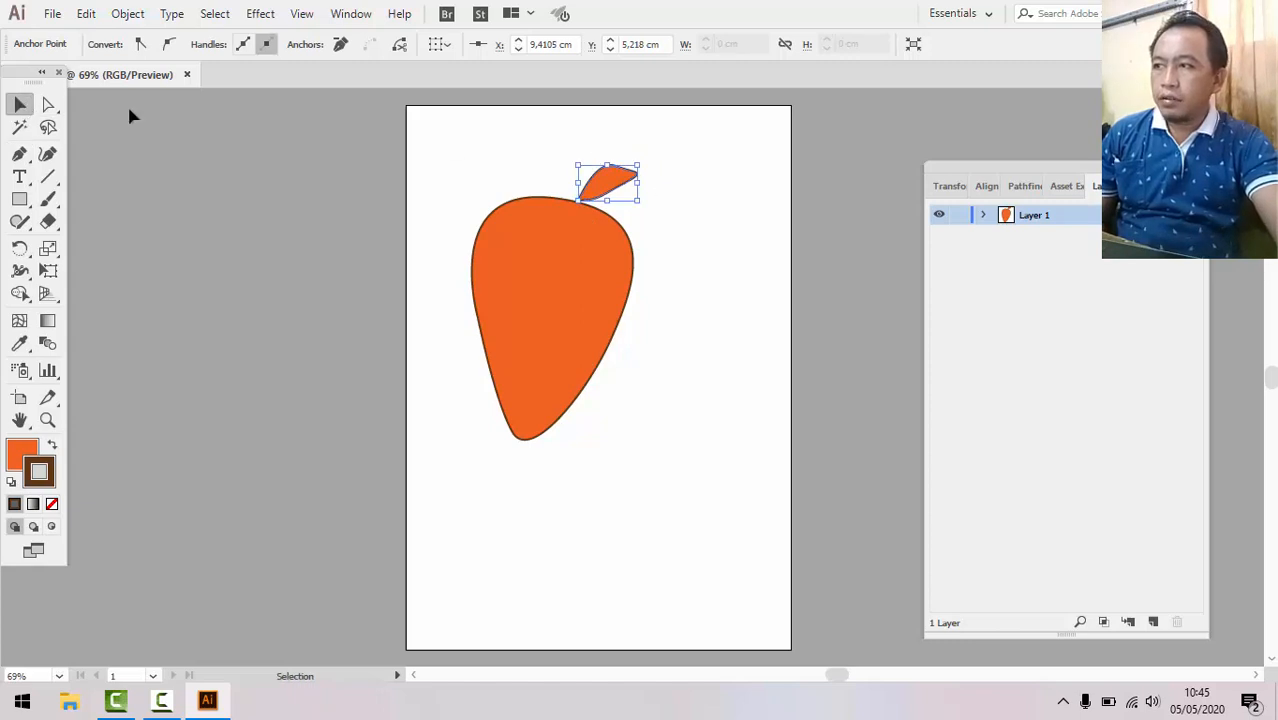
{"action": "left_click", "coordinate": [716, 213]}
Change the small leaf's fill colour to dark green and deselect it.
{"action": "left_click", "coordinate": [613, 183]}
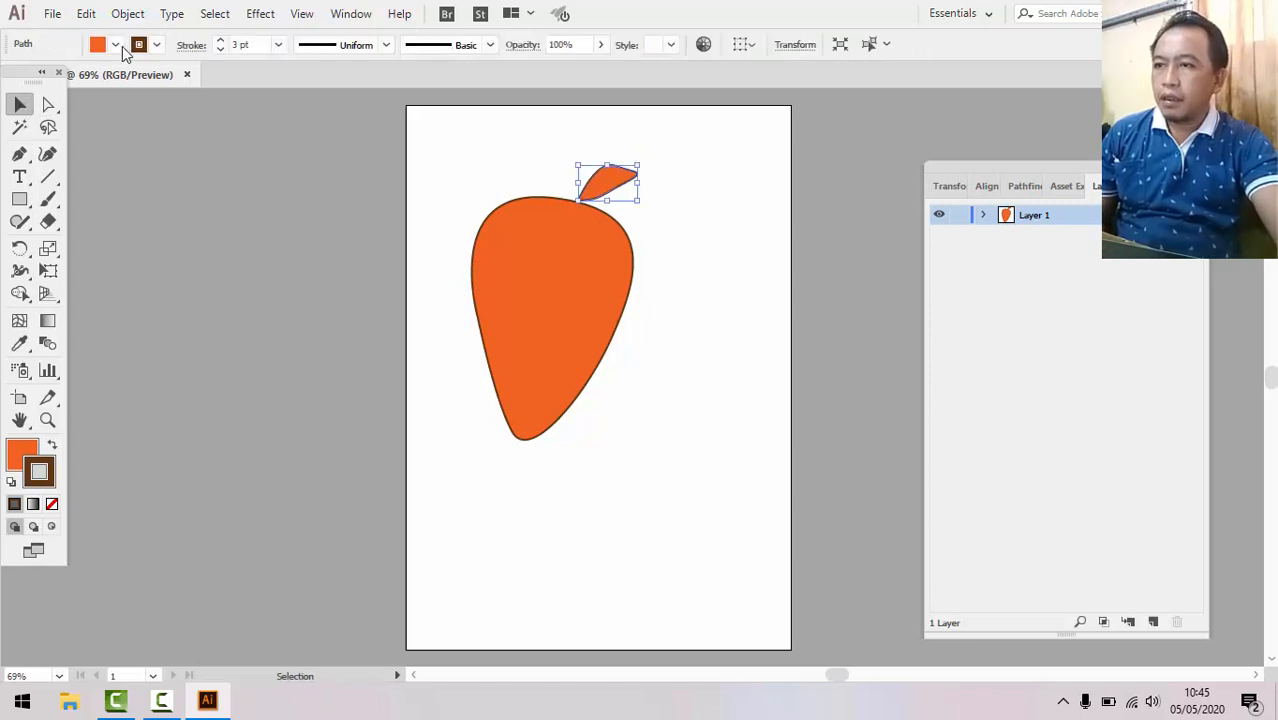
{"action": "left_click", "coordinate": [115, 44]}
{"action": "left_click", "coordinate": [91, 90]}
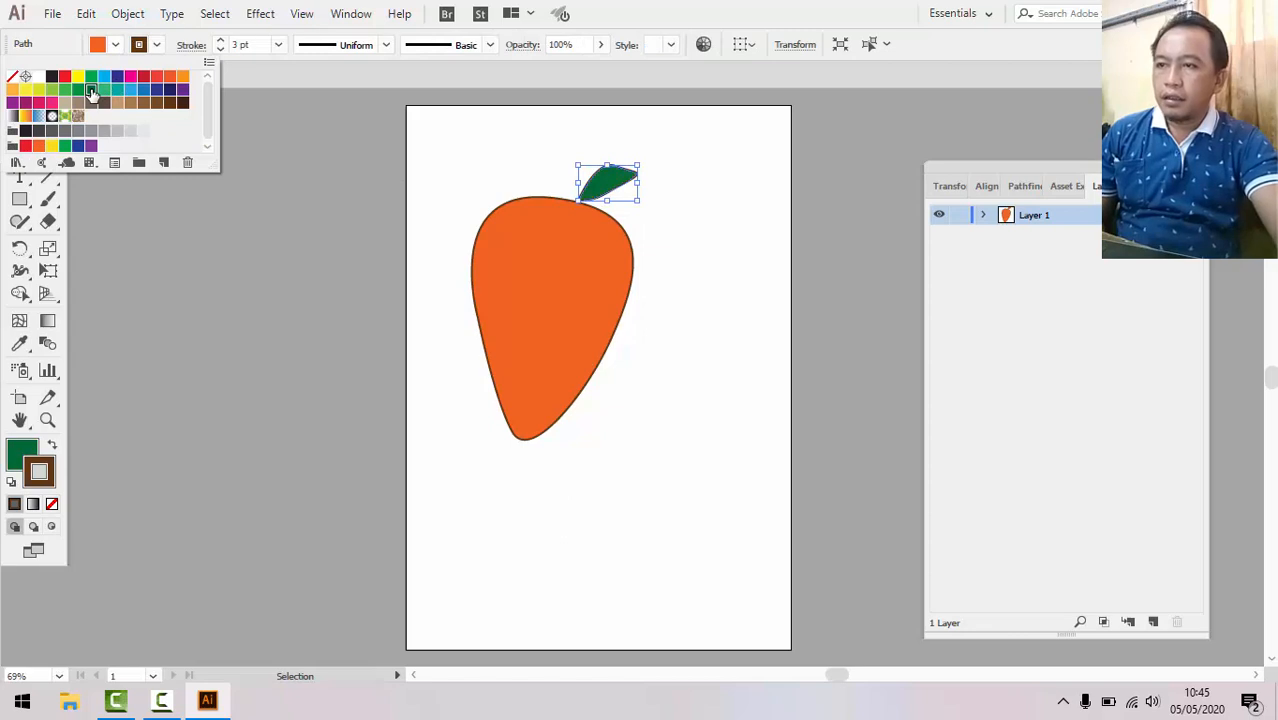
{"action": "left_click", "coordinate": [452, 143]}
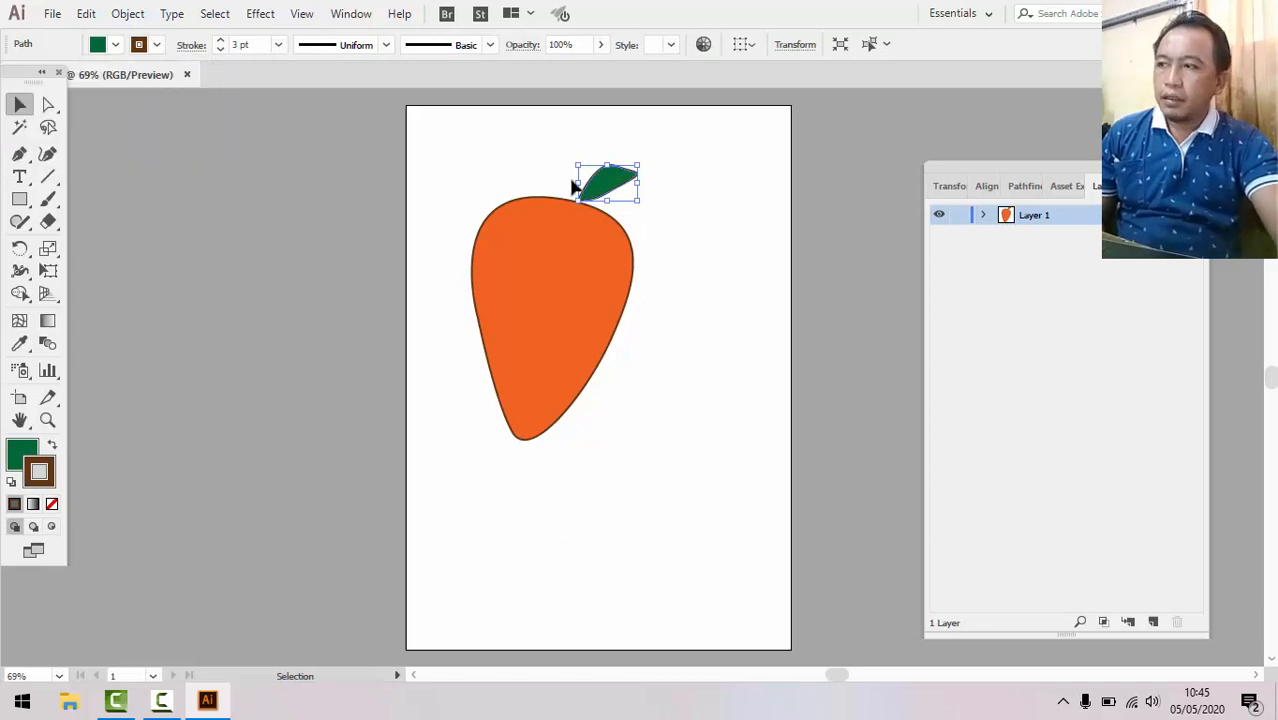
{"action": "left_click", "coordinate": [652, 179]}
{"action": "left_click", "coordinate": [612, 183]}
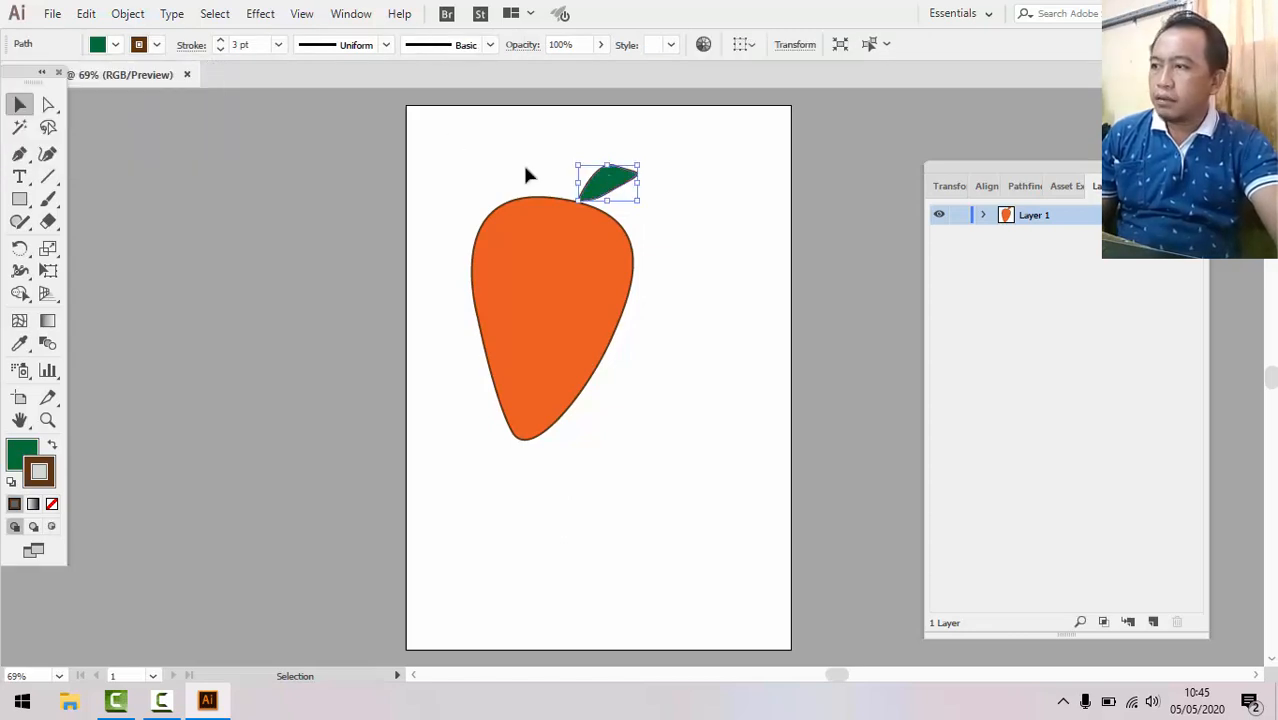
{"action": "left_click", "coordinate": [312, 169]}
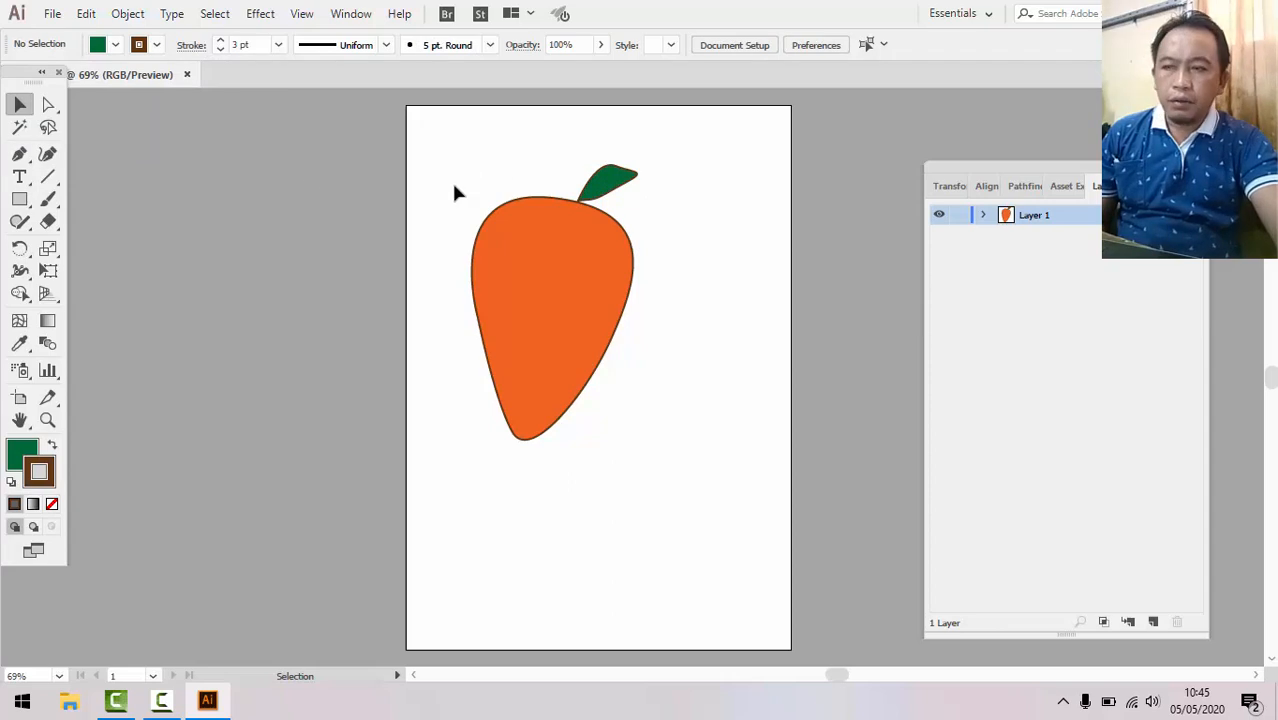
Draw a second closed leaf with the Pen tool from the first leaf's base, leaning left to a tip at about (7.2, 2.4) cm.
{"action": "left_click", "coordinate": [20, 156]}
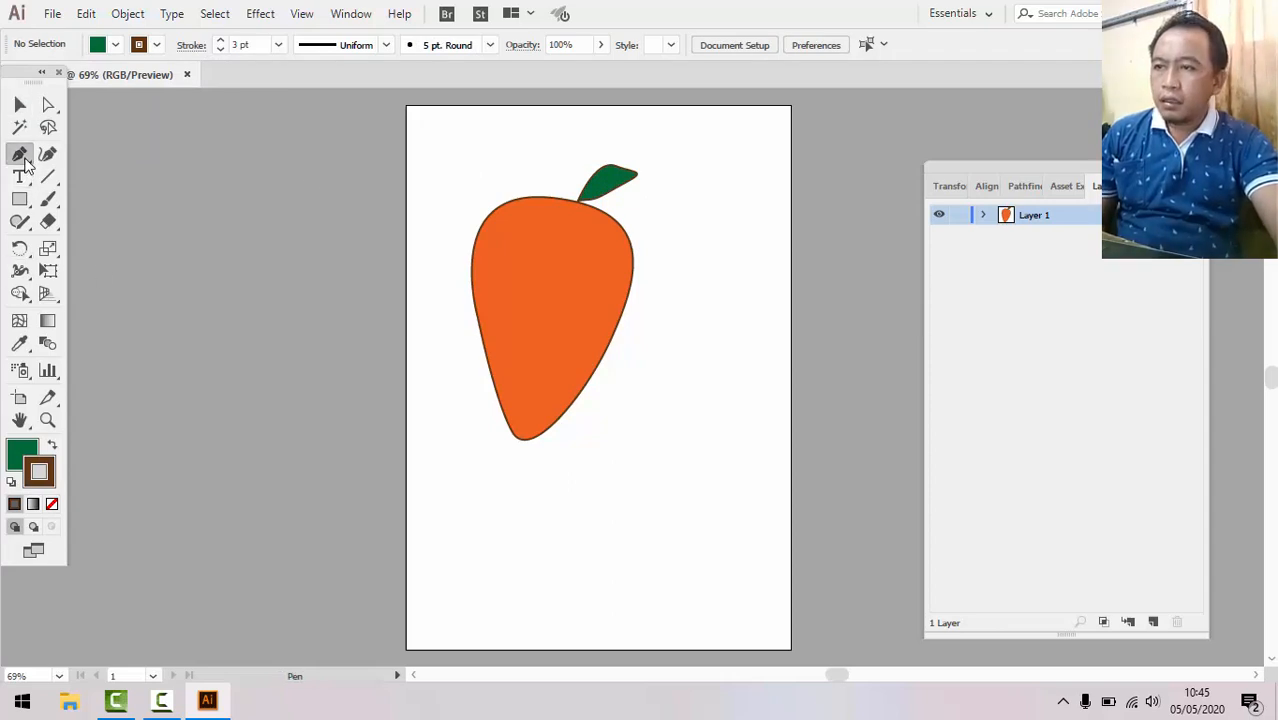
{"action": "left_click", "coordinate": [577, 200]}
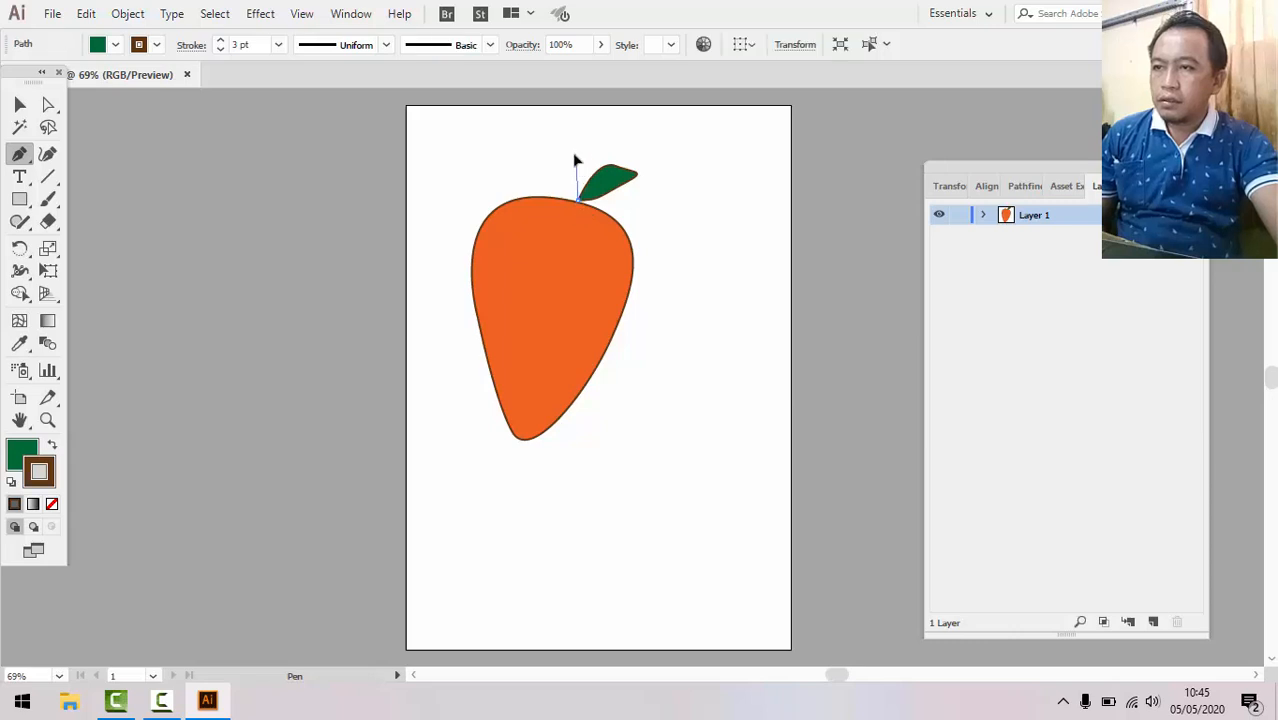
{"action": "left_click_drag", "start_coordinate": [576, 159], "coordinate": [564, 142]}
{"action": "left_click", "coordinate": [537, 149]}
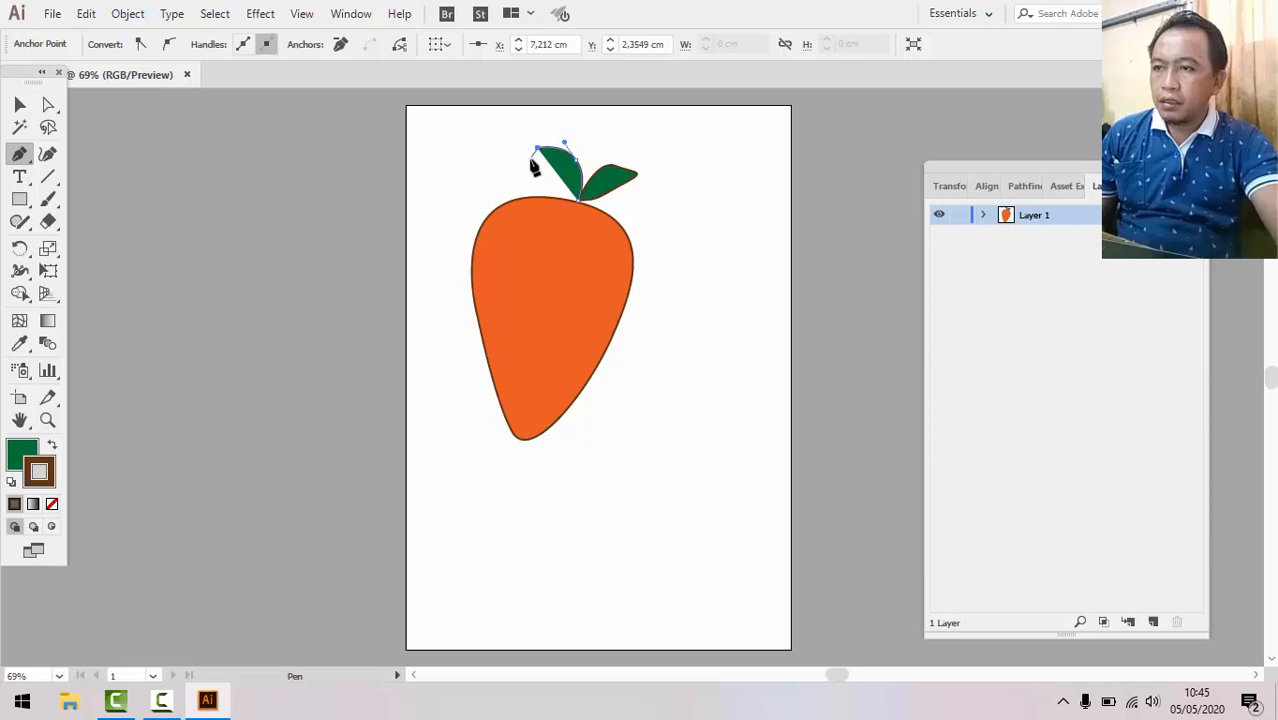
{"action": "left_click_drag", "start_coordinate": [551, 183], "coordinate": [557, 183]}
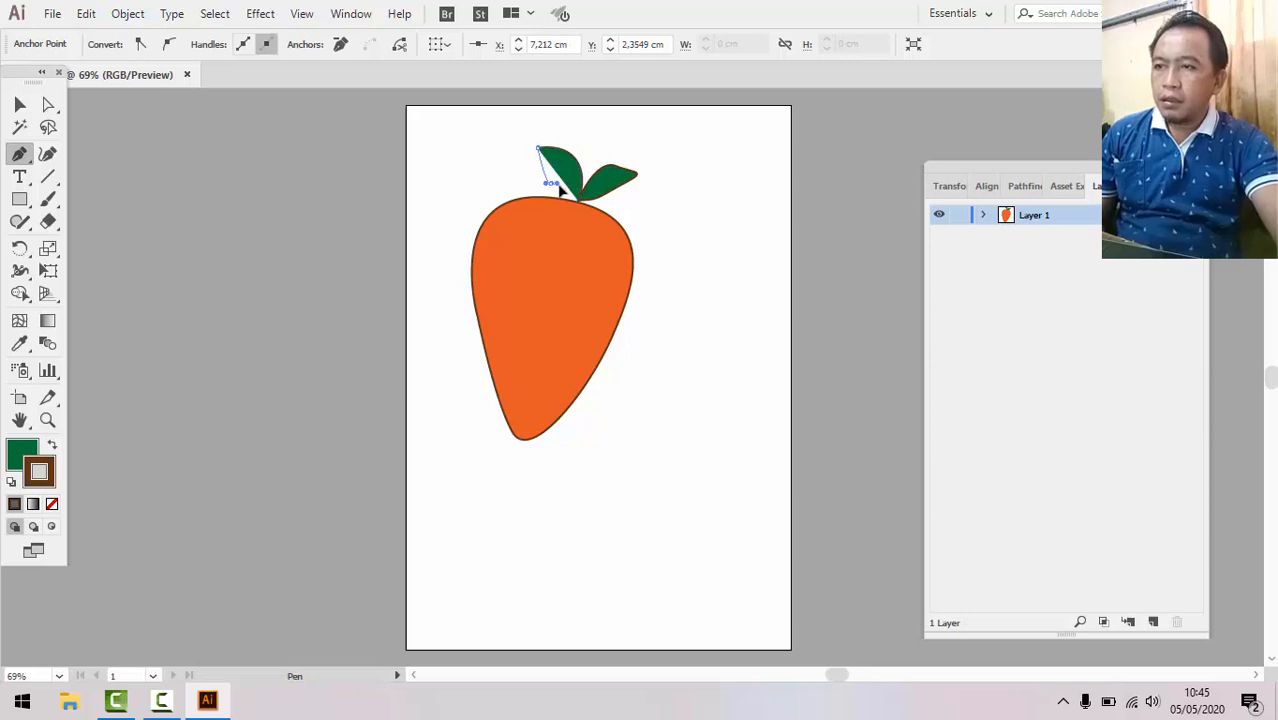
{"action": "left_click", "coordinate": [576, 205]}
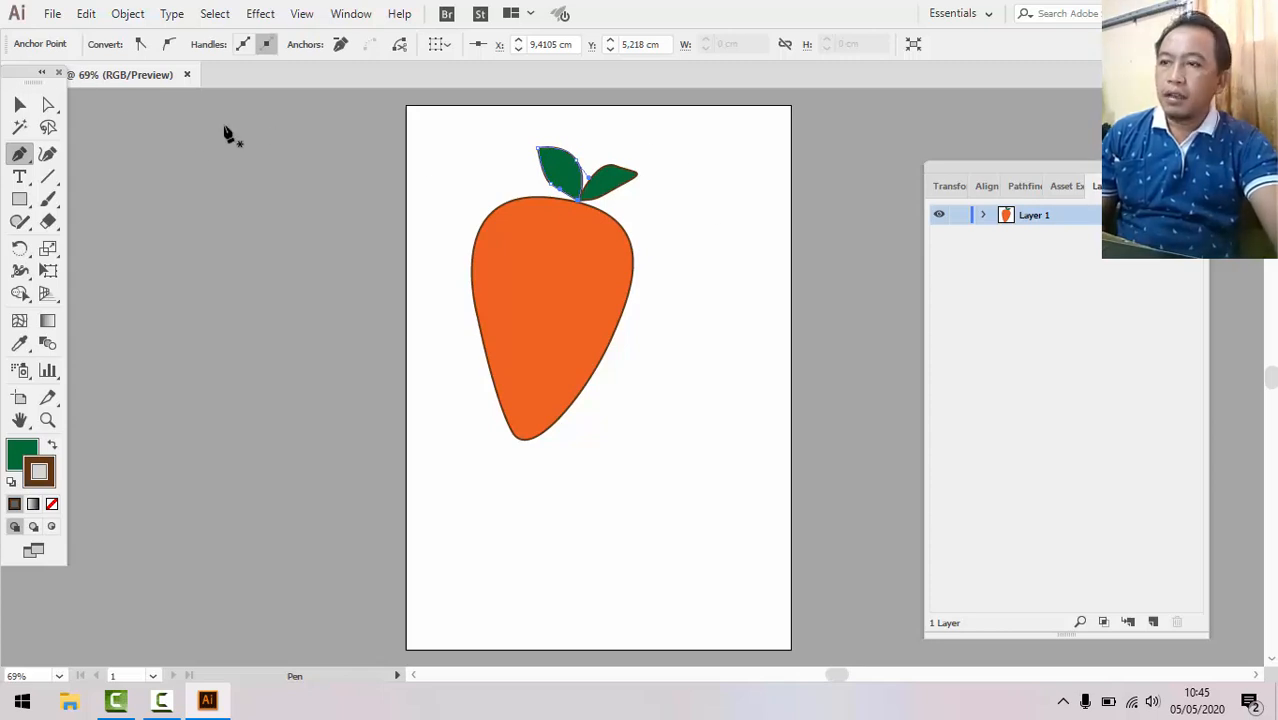
Deselect the leaf, shift the orange carrot body slightly right to centre it beneath the two leaves, and deselect it.
{"action": "left_click", "coordinate": [20, 104]}
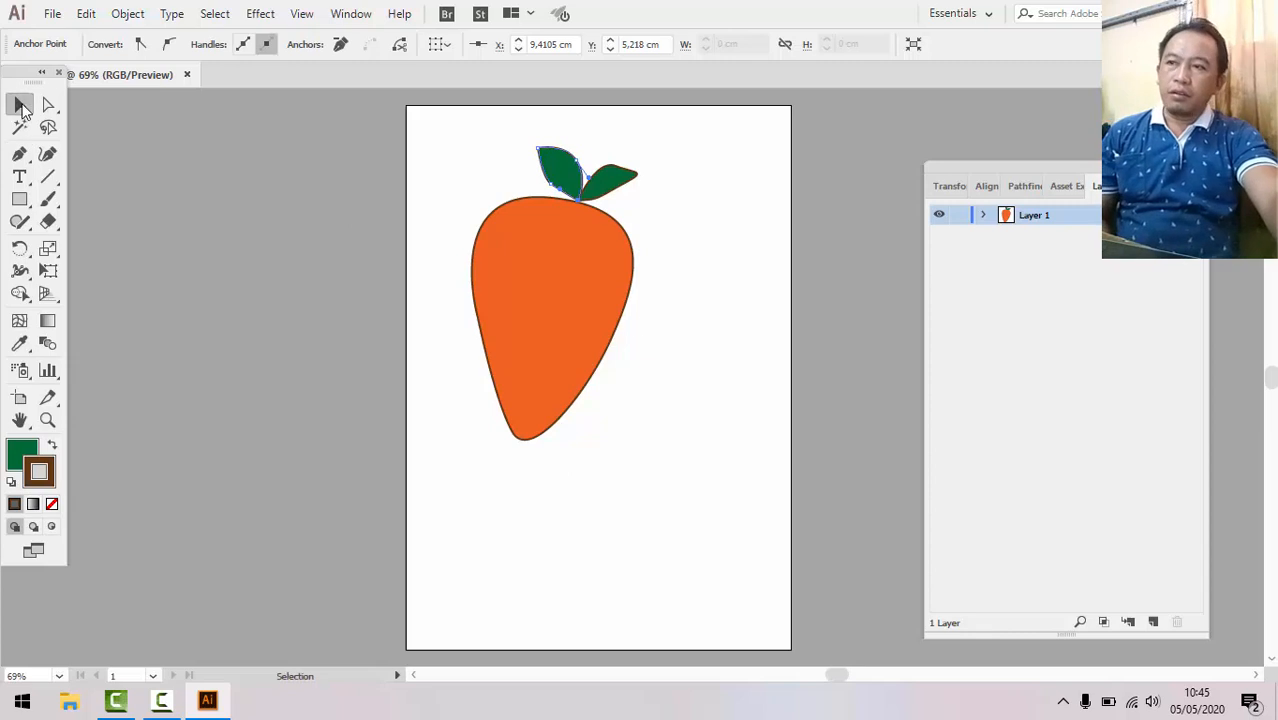
{"action": "left_click", "coordinate": [686, 357]}
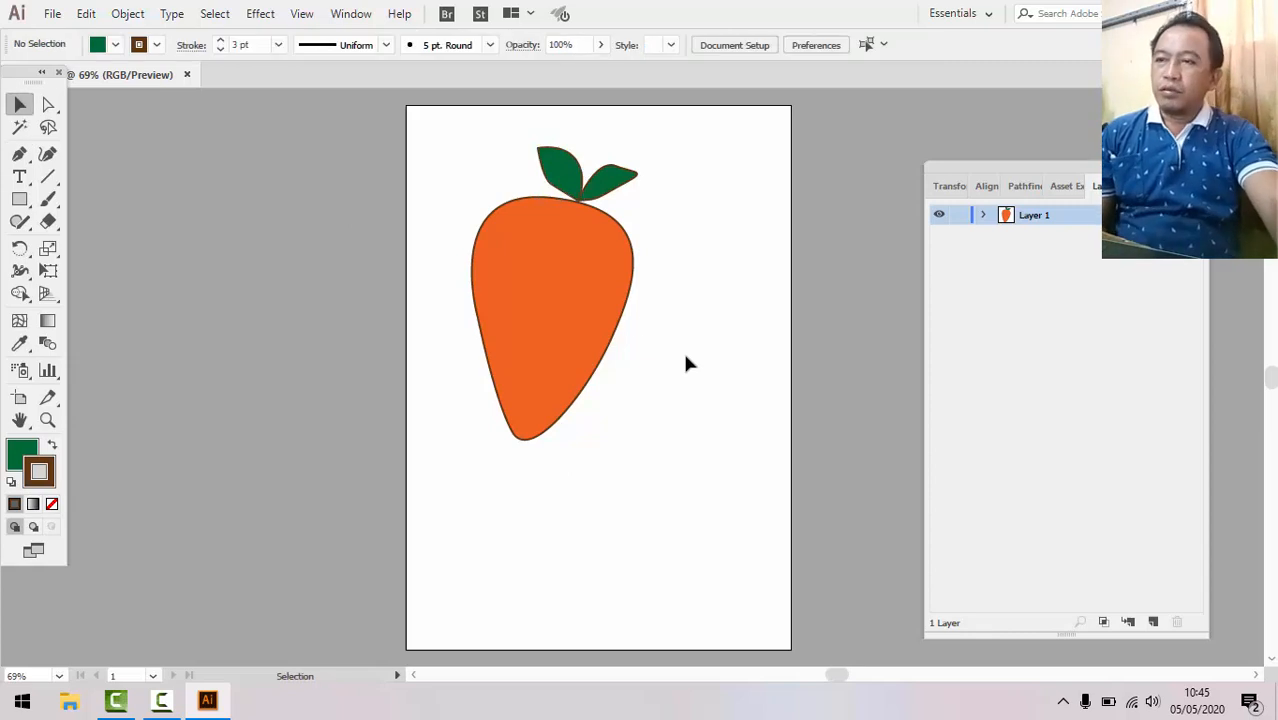
{"action": "left_click", "coordinate": [566, 324]}
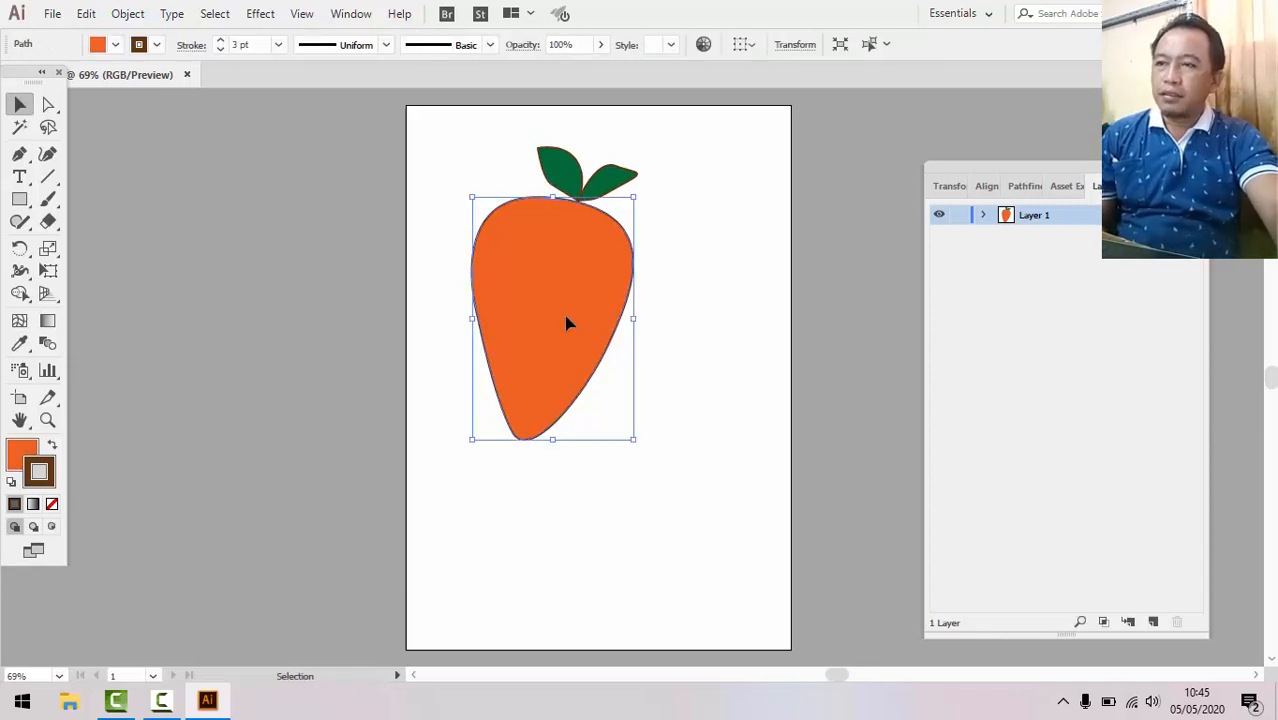
{"action": "left_click_drag", "start_coordinate": [570, 313], "coordinate": [588, 318]}
{"action": "left_click", "coordinate": [688, 294]}
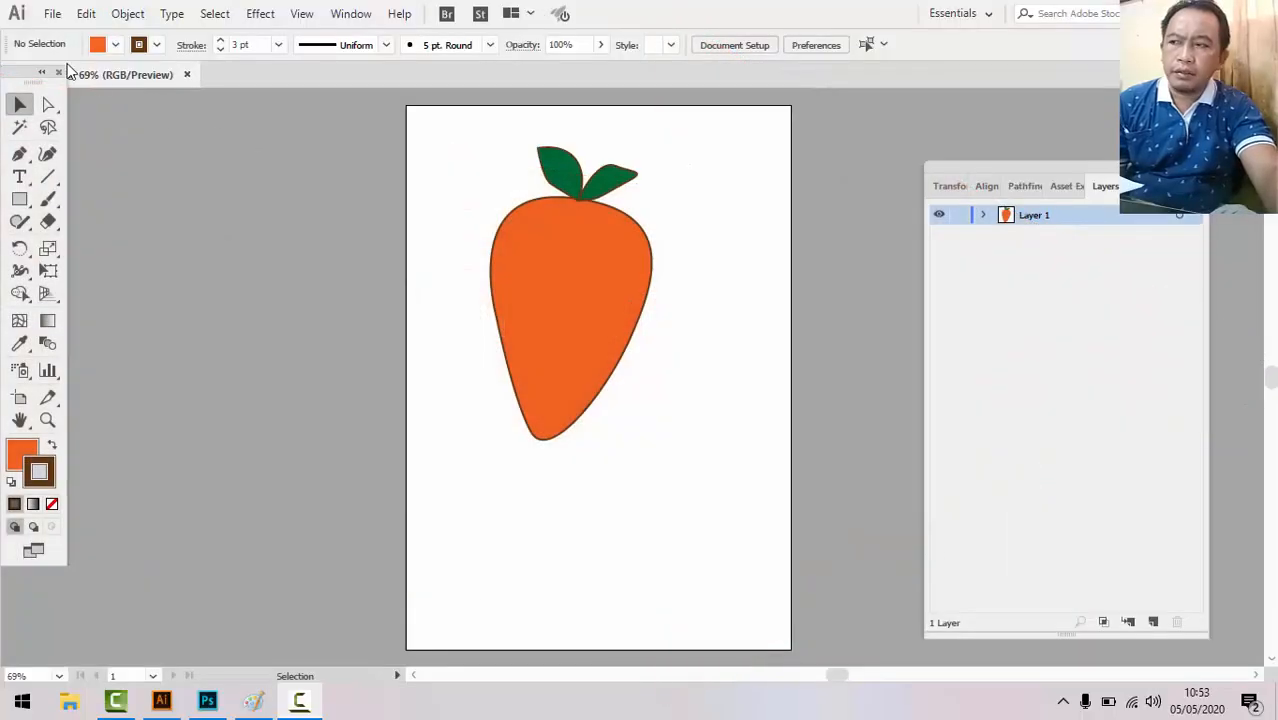
Create a new portrait A4 document, 21 x 29.7 cm, in RGB colour mode.
{"action": "left_click", "coordinate": [52, 14]}
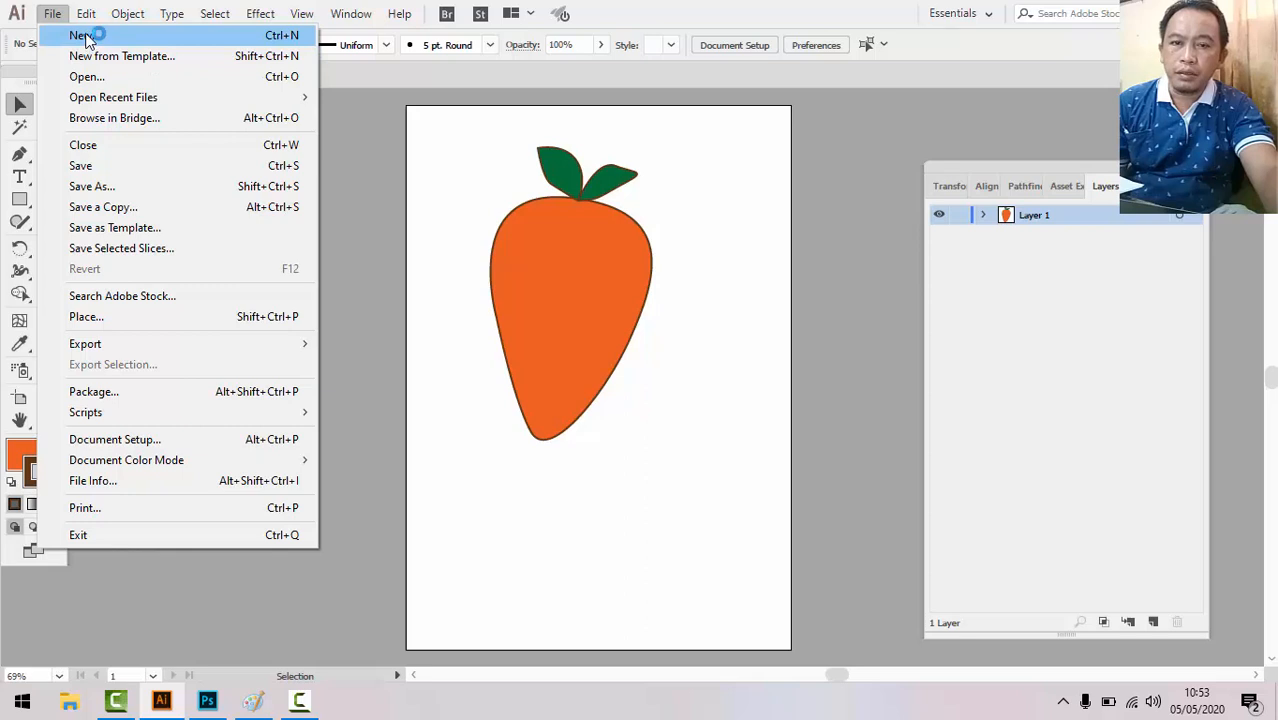
{"action": "left_click", "coordinate": [85, 36]}
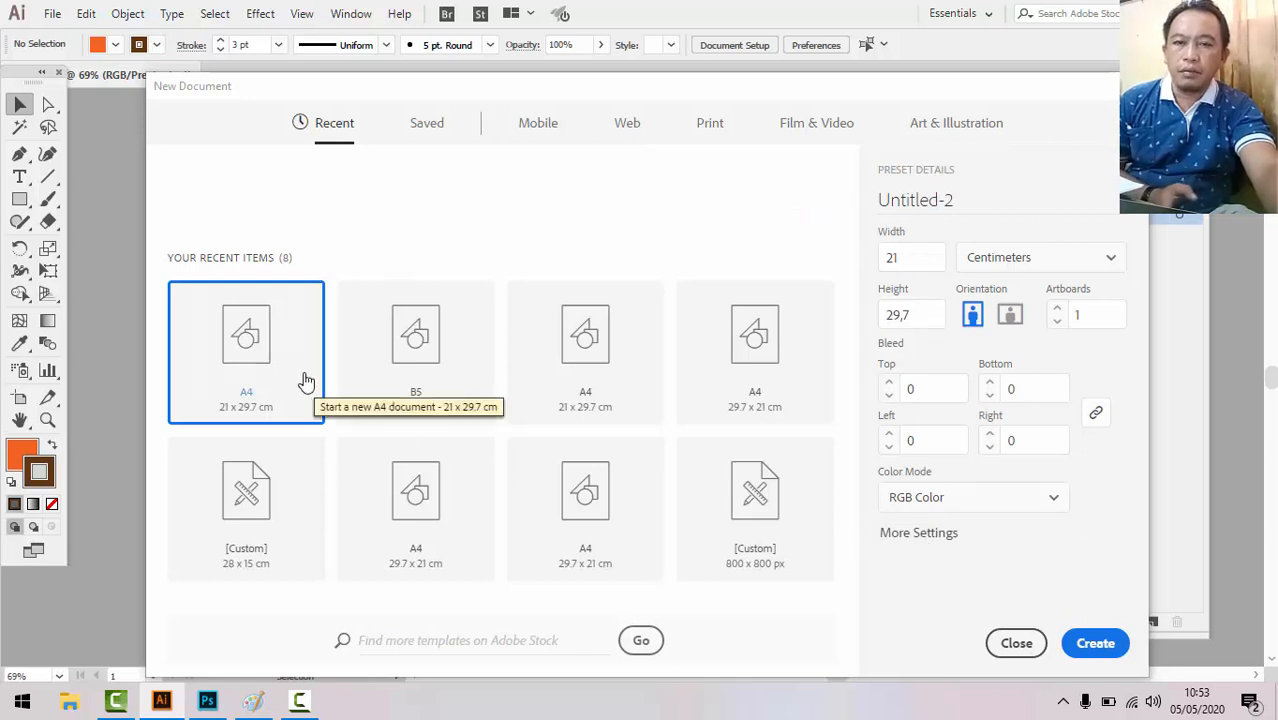
{"action": "left_click", "coordinate": [1090, 643]}
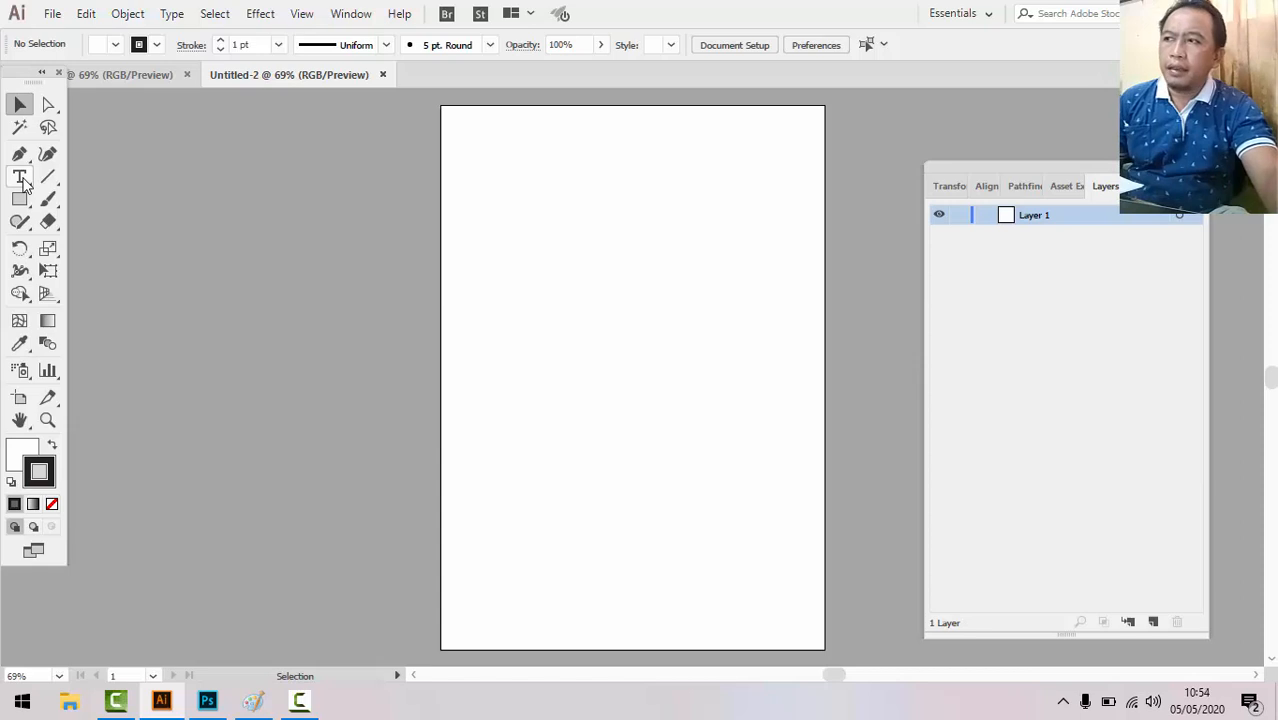
Start a point text with the standard Type tool in the upper left part of the page.
{"action": "left_click", "coordinate": [24, 181]}
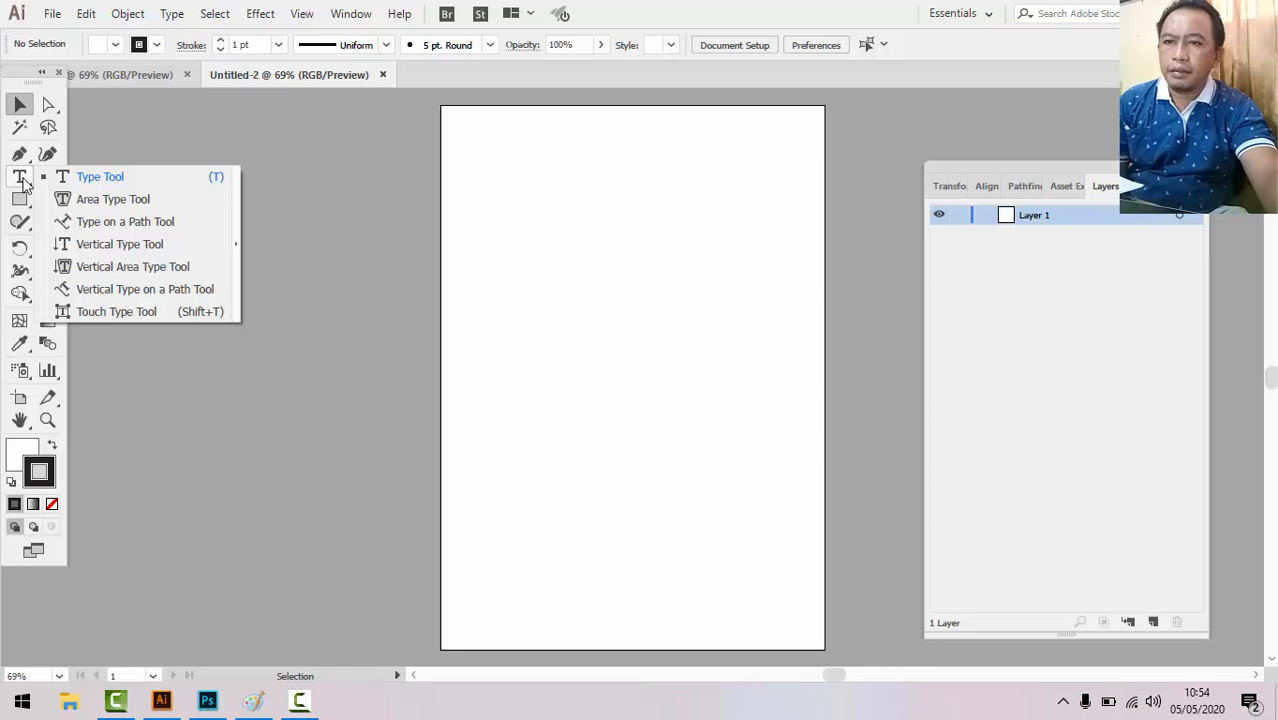
{"action": "left_click", "coordinate": [24, 183]}
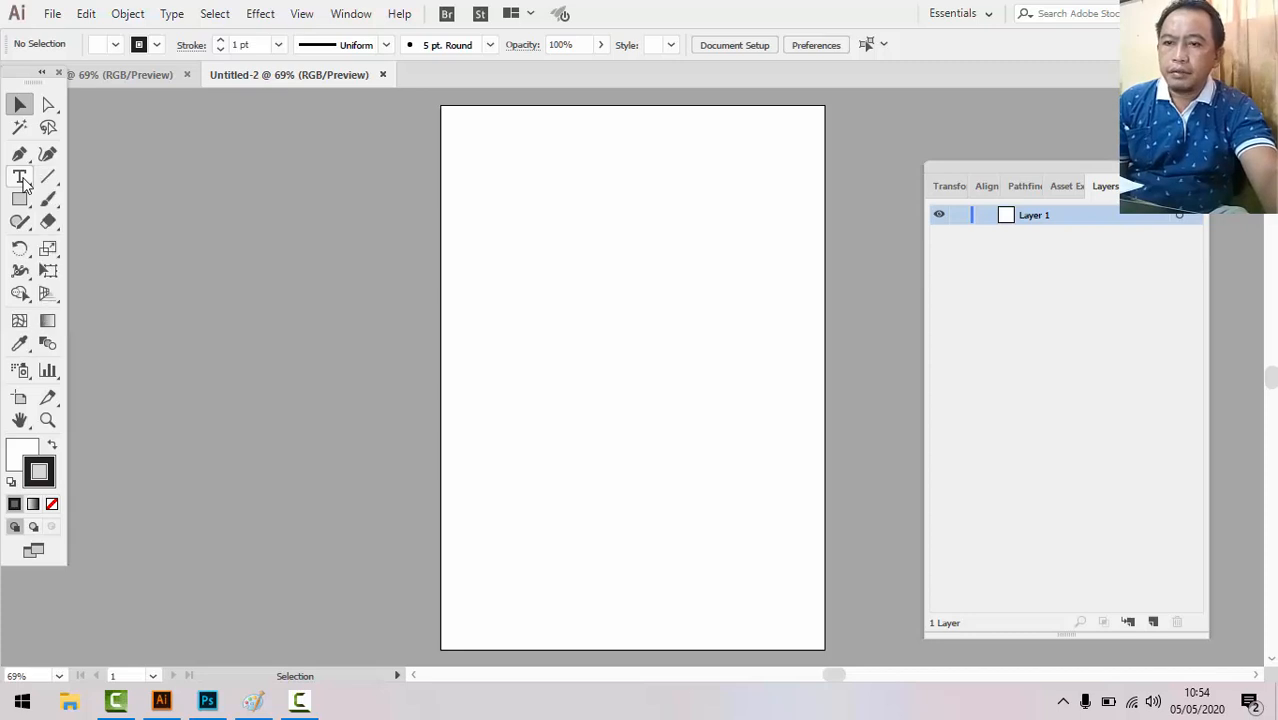
{"action": "left_click", "coordinate": [24, 183]}
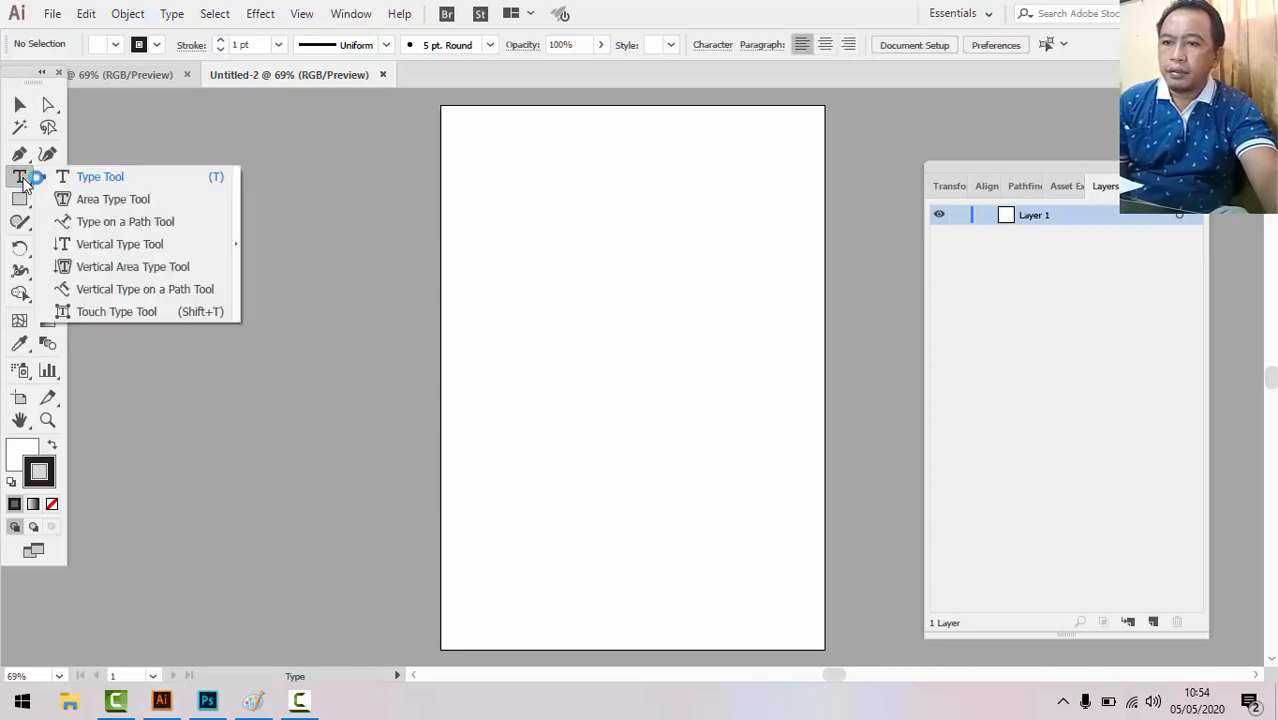
{"action": "left_click", "coordinate": [24, 179]}
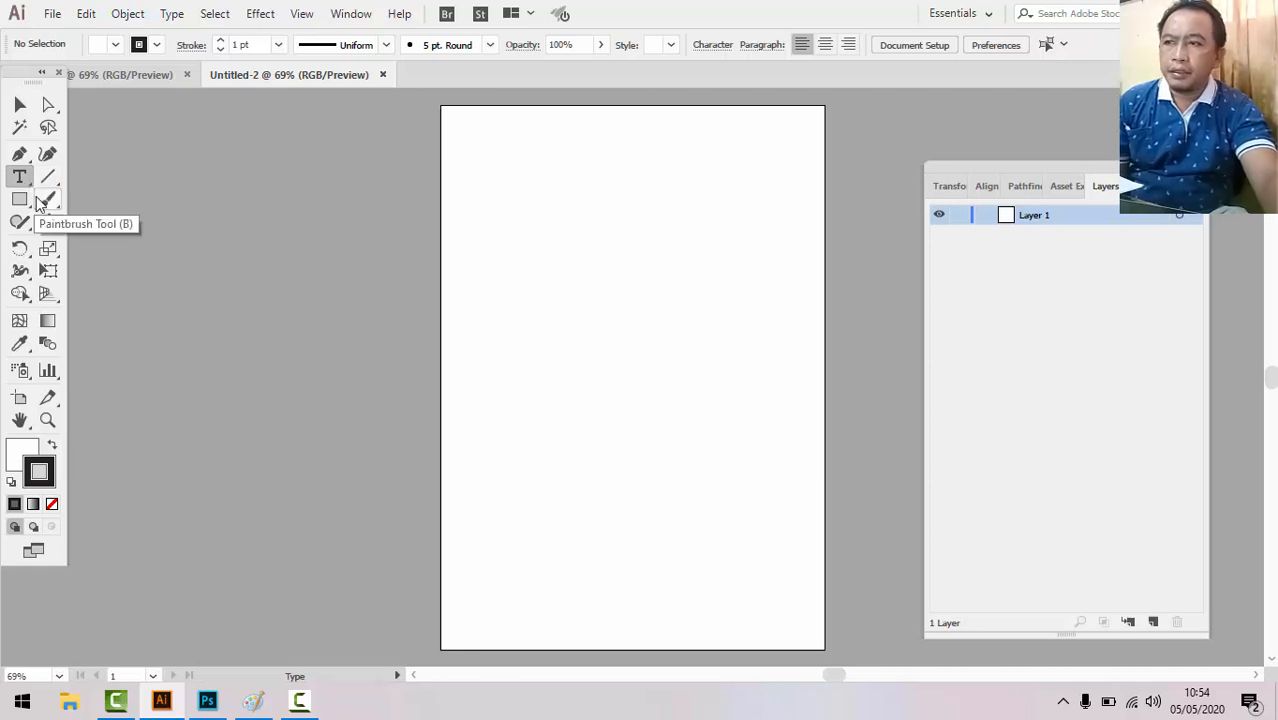
{"action": "left_click", "coordinate": [21, 181]}
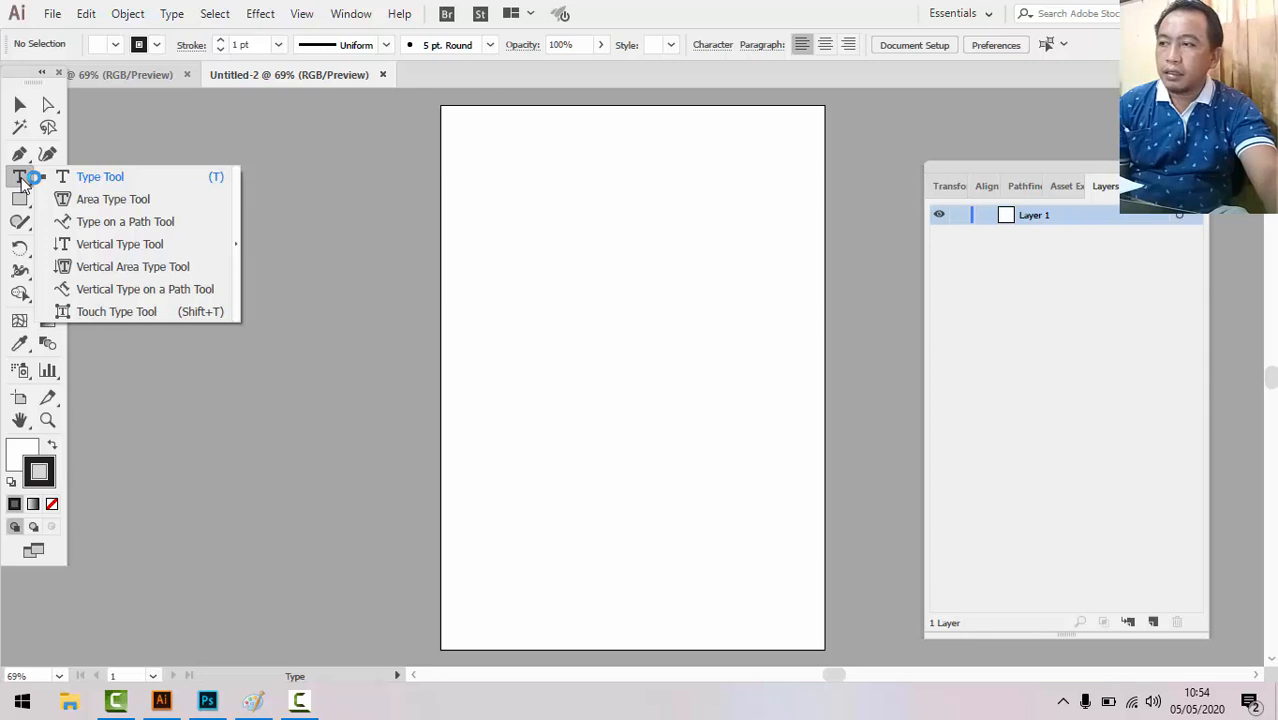
{"action": "left_click_drag", "start_coordinate": [22, 179], "coordinate": [100, 176]}
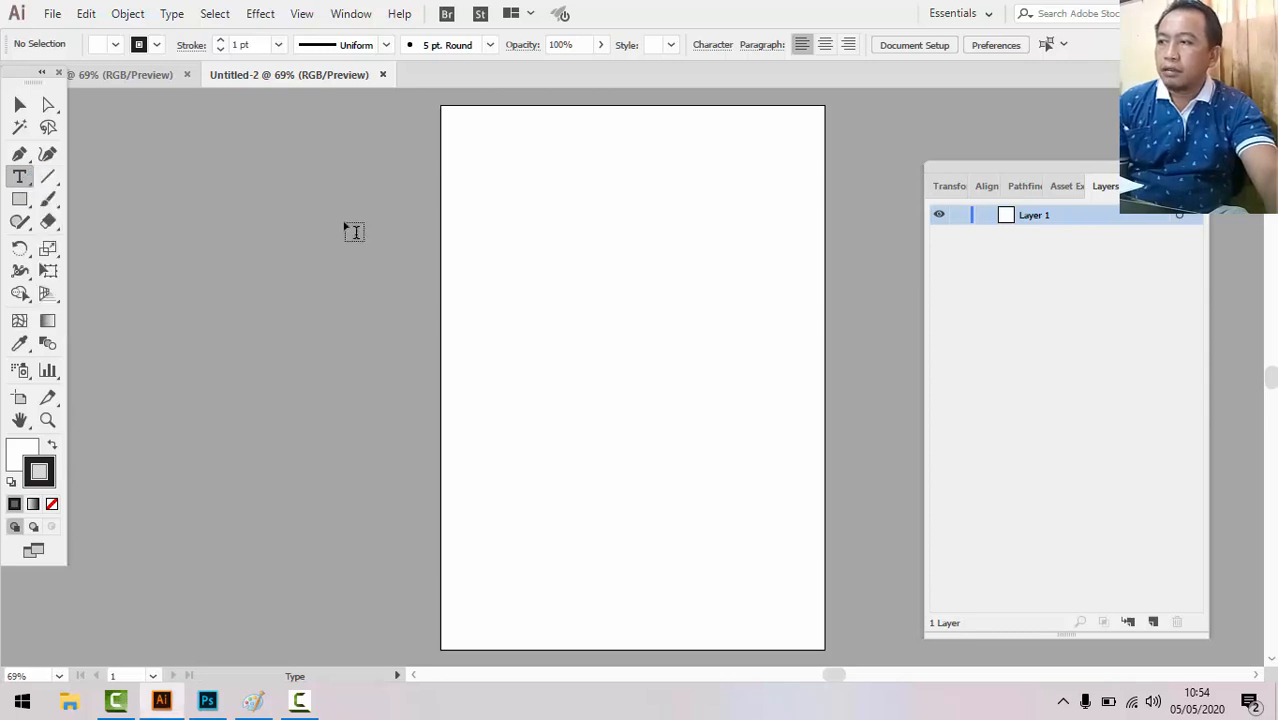
{"action": "left_click", "coordinate": [521, 283]}
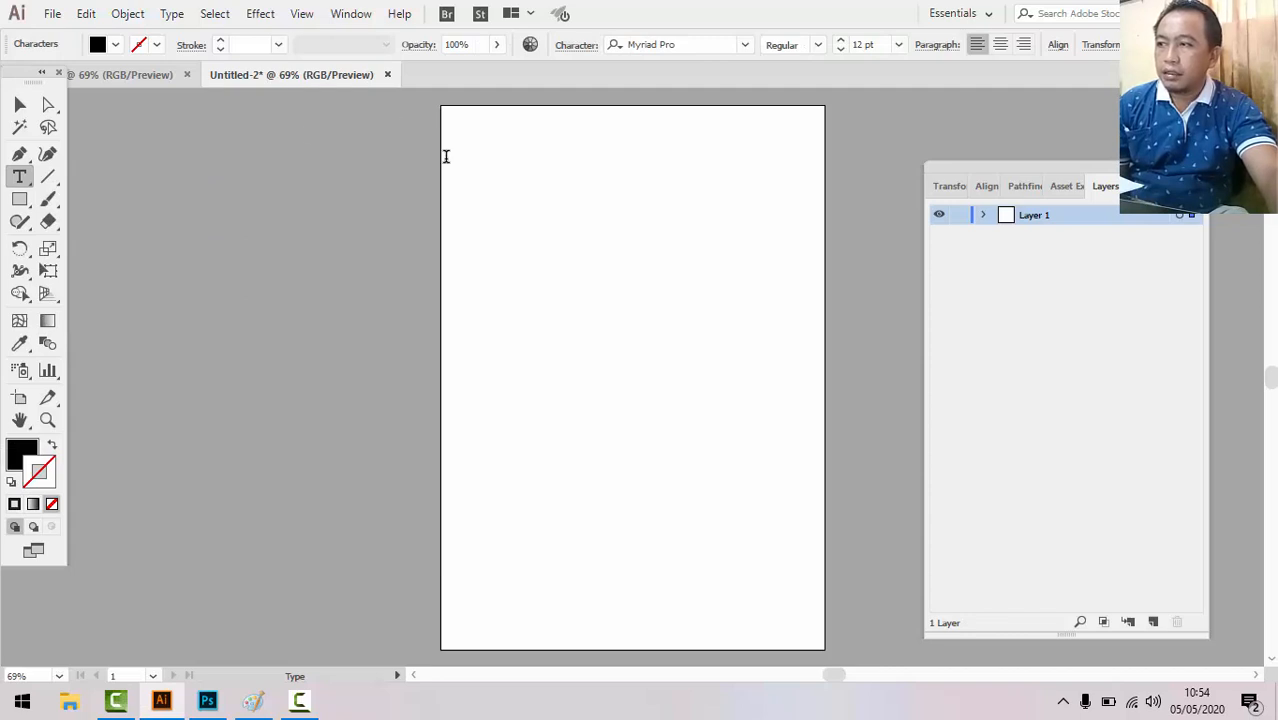
{"action": "left_click", "coordinate": [116, 50]}
{"action": "left_click", "coordinate": [116, 50]}
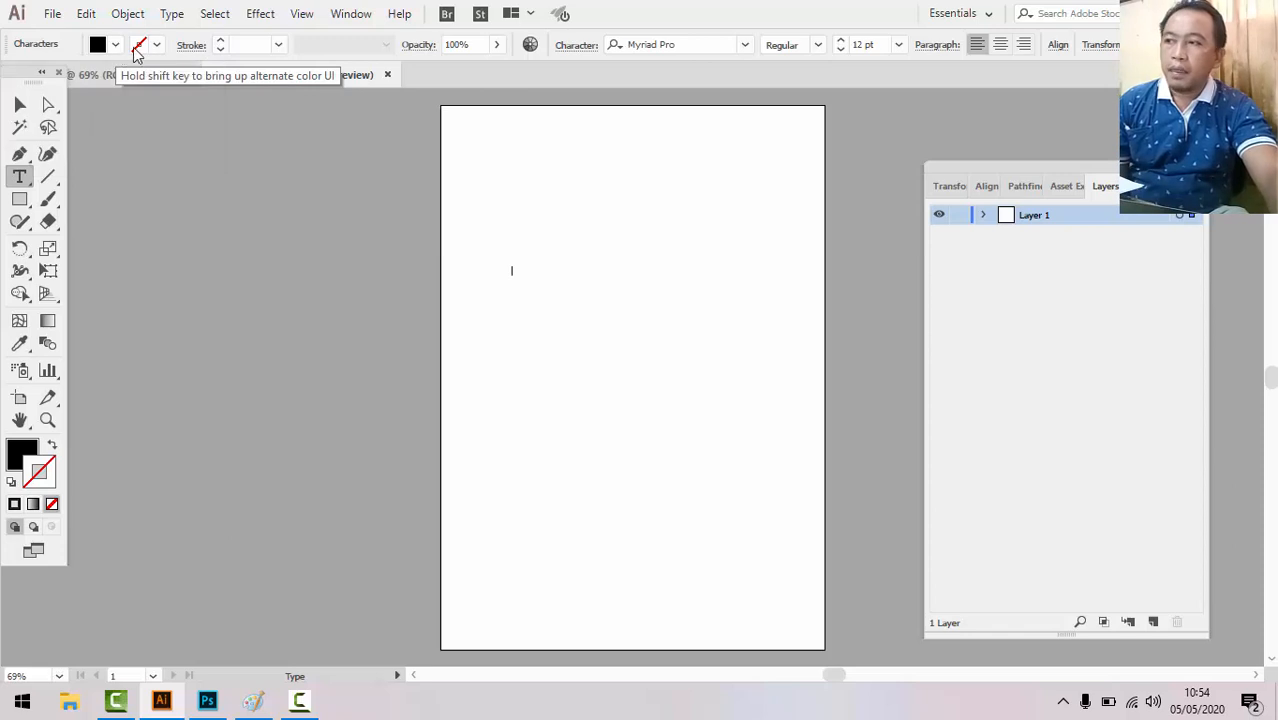
{"action": "left_click", "coordinate": [157, 48]}
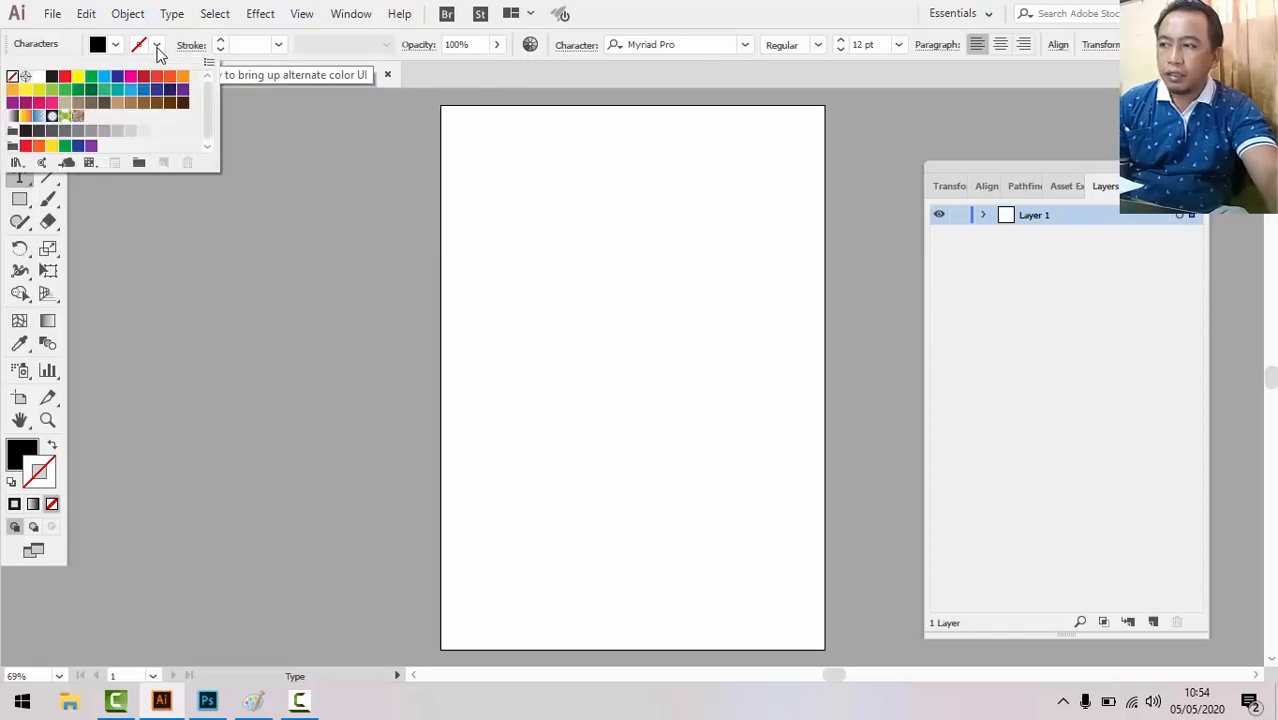
{"action": "left_click", "coordinate": [158, 48]}
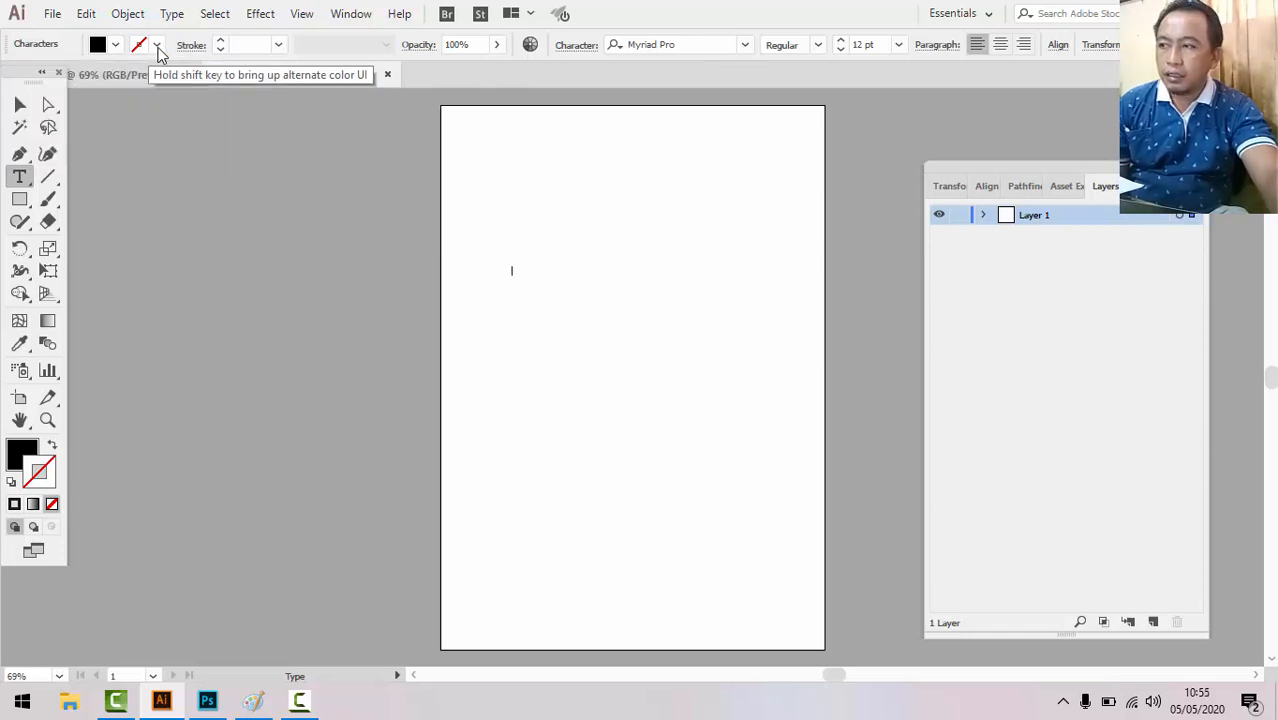
Set the text to 21 pt in the My Fair Cody font and enter a single line of random filler letters.
{"action": "left_click", "coordinate": [899, 45]}
{"action": "left_click", "coordinate": [928, 288]}
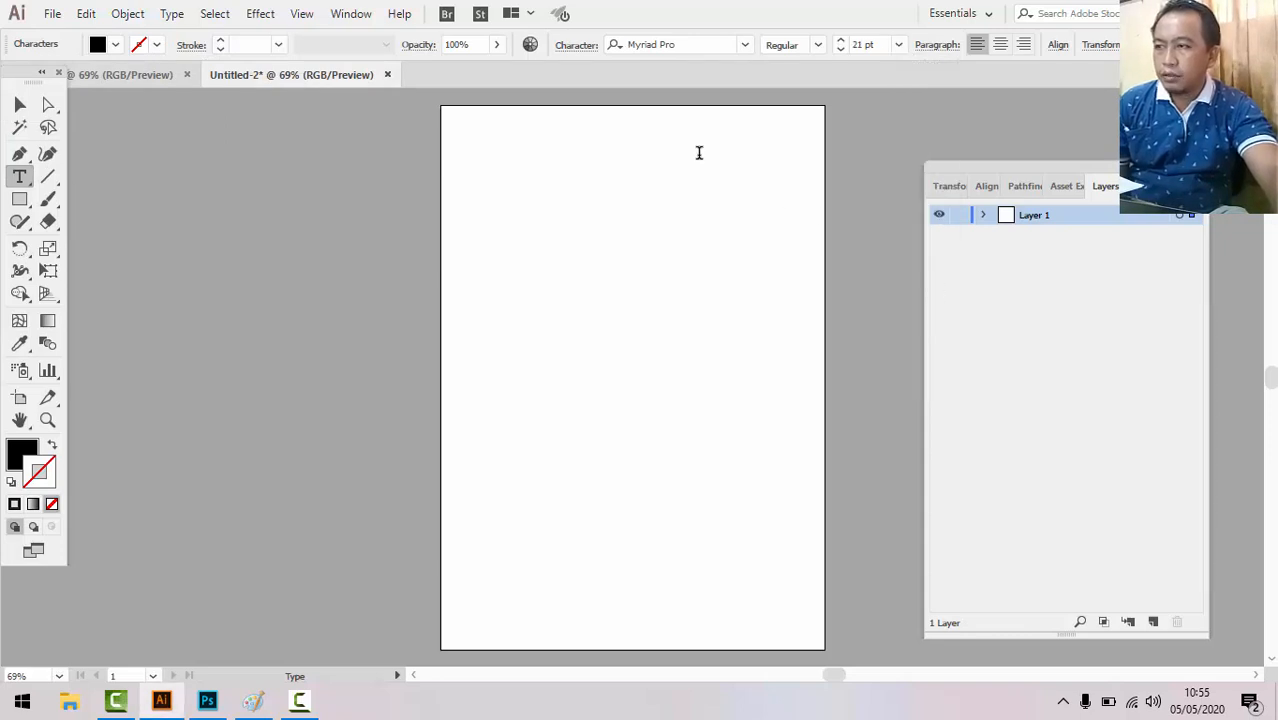
{"action": "left_click", "coordinate": [745, 48]}
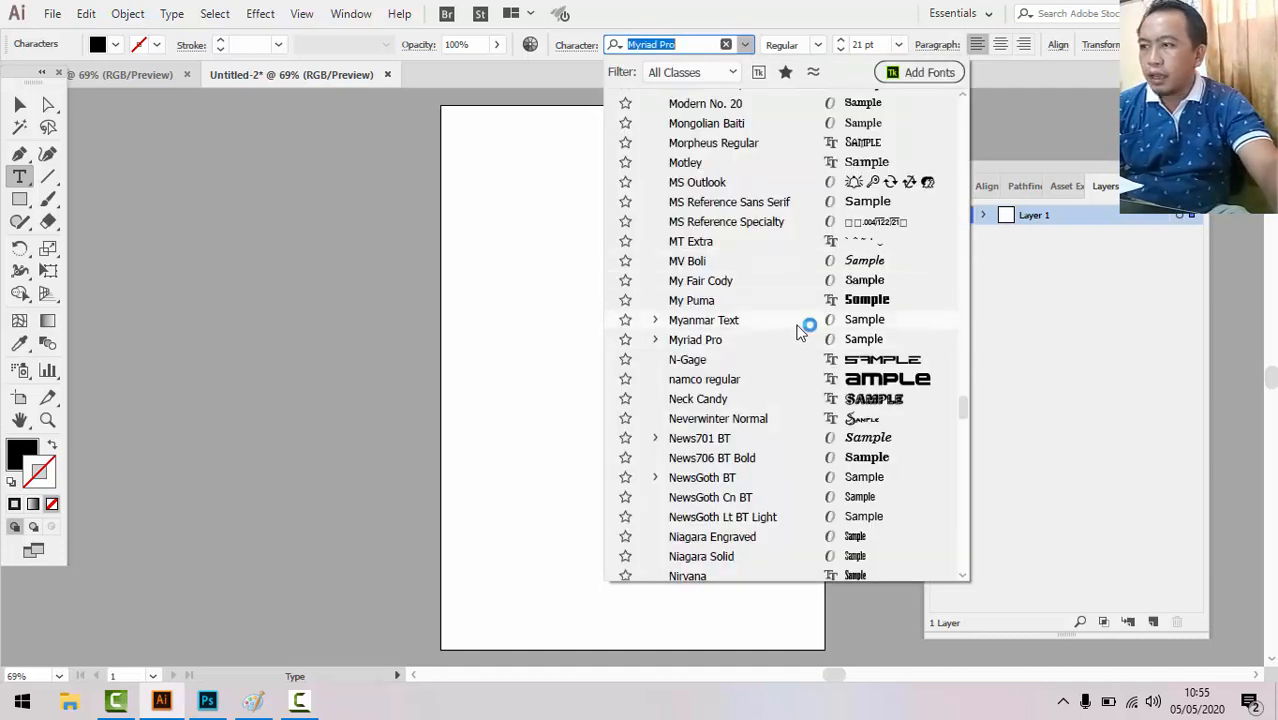
{"action": "left_click", "coordinate": [840, 281]}
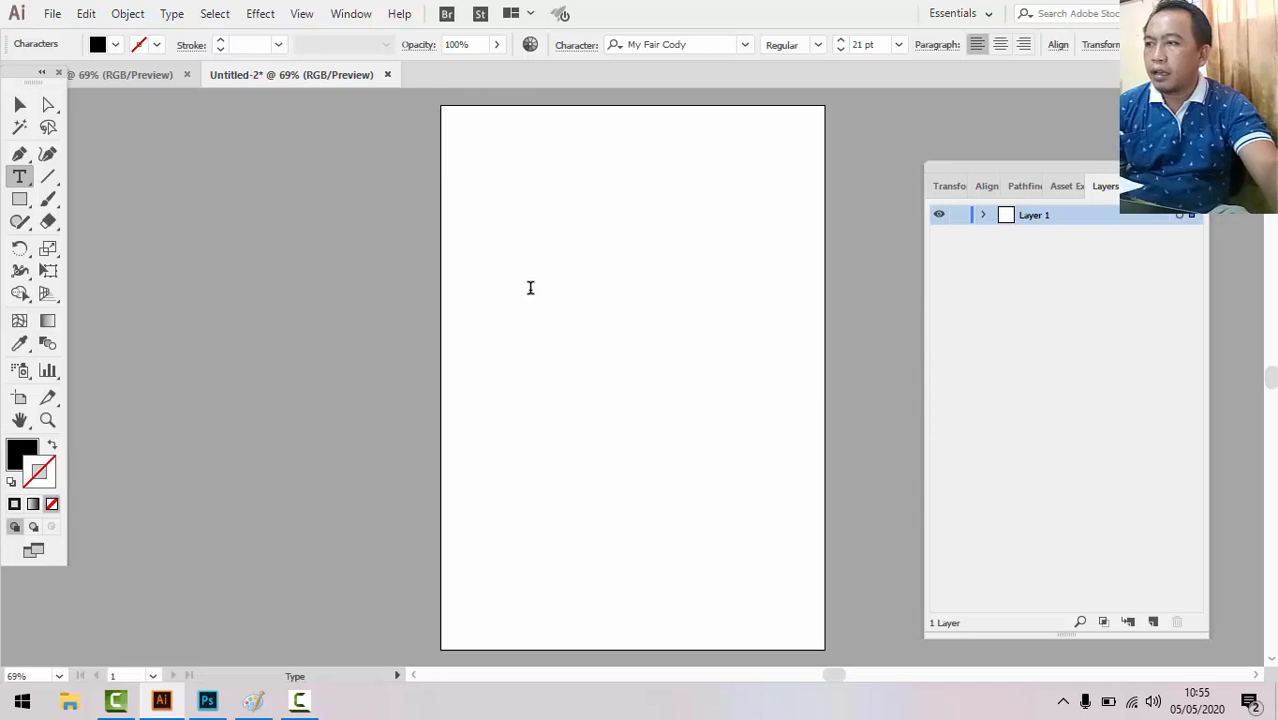
{"action": "type", "text": "ffsfgfgsfgsfgsfgsfggsfggsfgfd"}
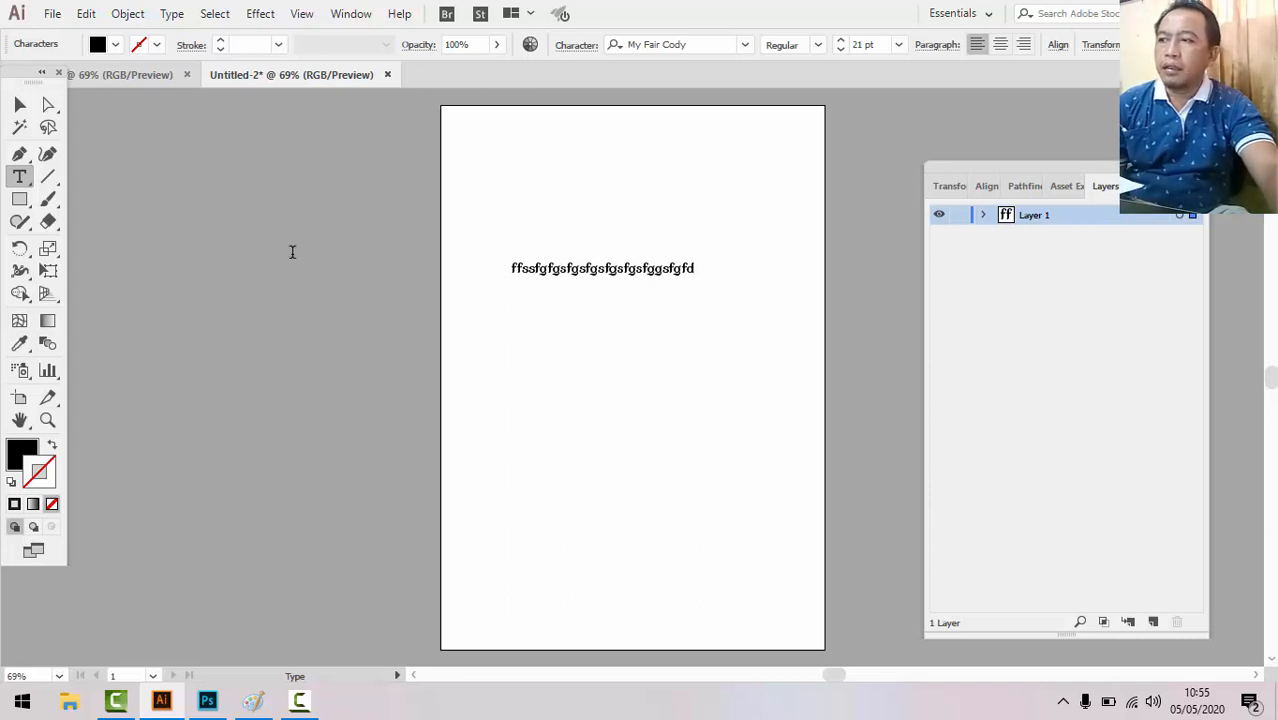
Add a new layer and try the Area Type tool on an empty spot below the text line.
{"action": "left_click", "coordinate": [1152, 621]}
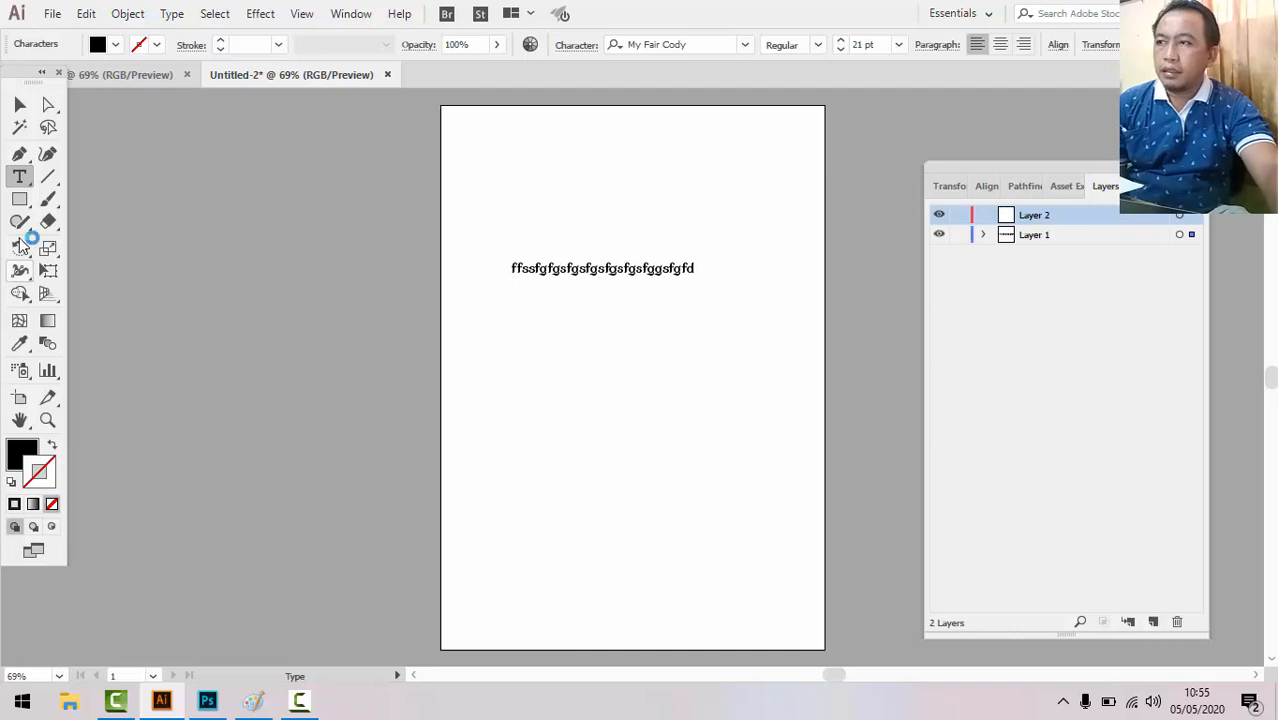
{"action": "left_click", "coordinate": [22, 185]}
{"action": "left_click_drag", "start_coordinate": [24, 190], "coordinate": [72, 201]}
{"action": "left_click", "coordinate": [572, 416]}
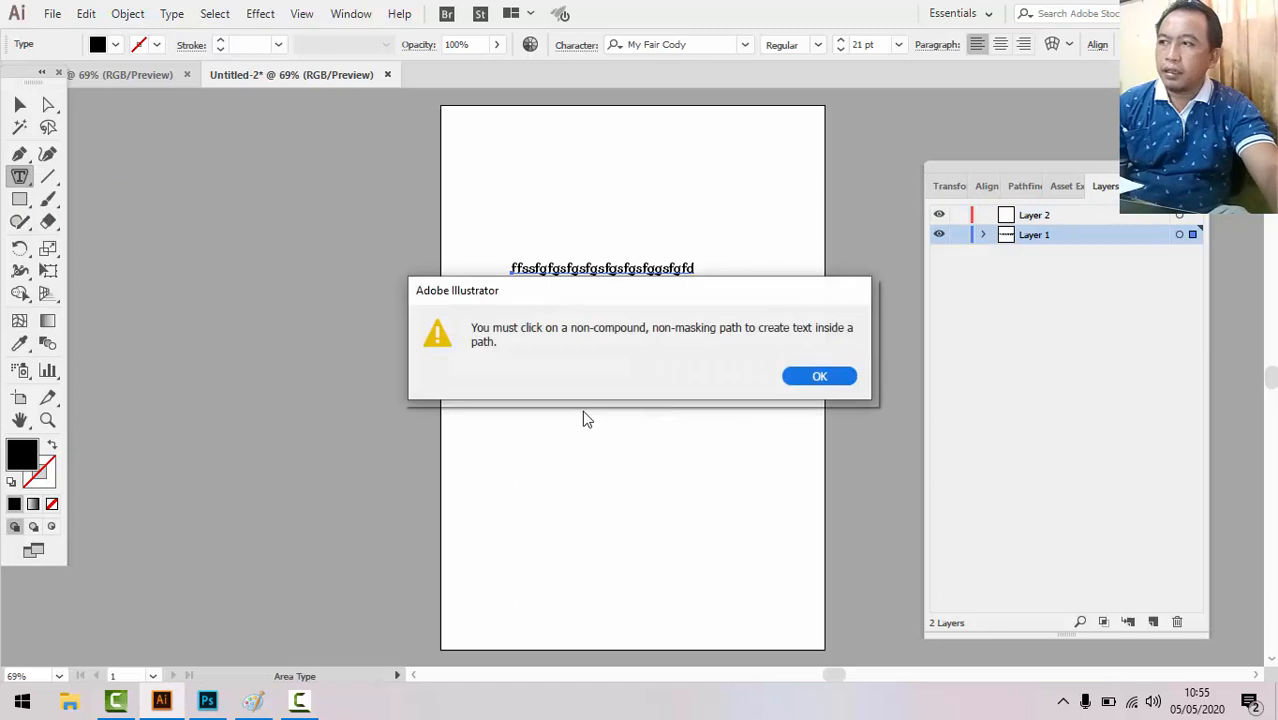
{"action": "left_click", "coordinate": [819, 376]}
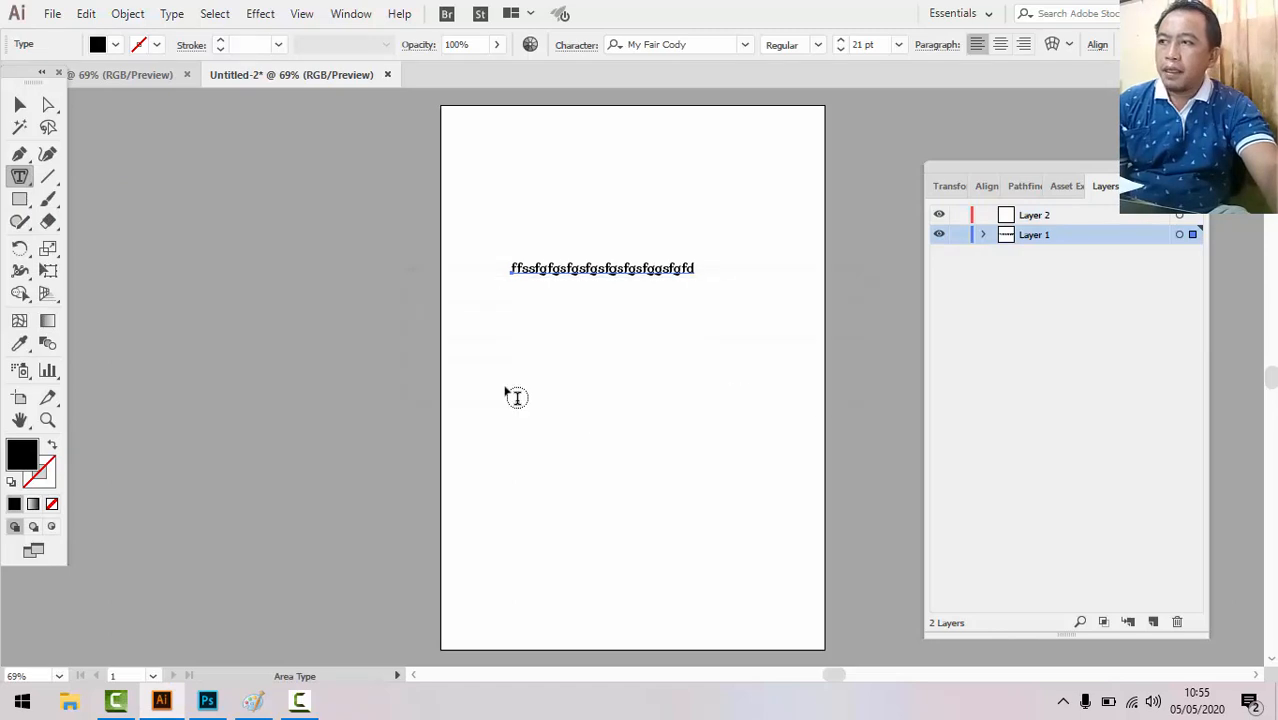
Draw a wide rectangle below the text line and turn it into a text frame with the Area Type tool.
{"action": "left_click", "coordinate": [22, 201]}
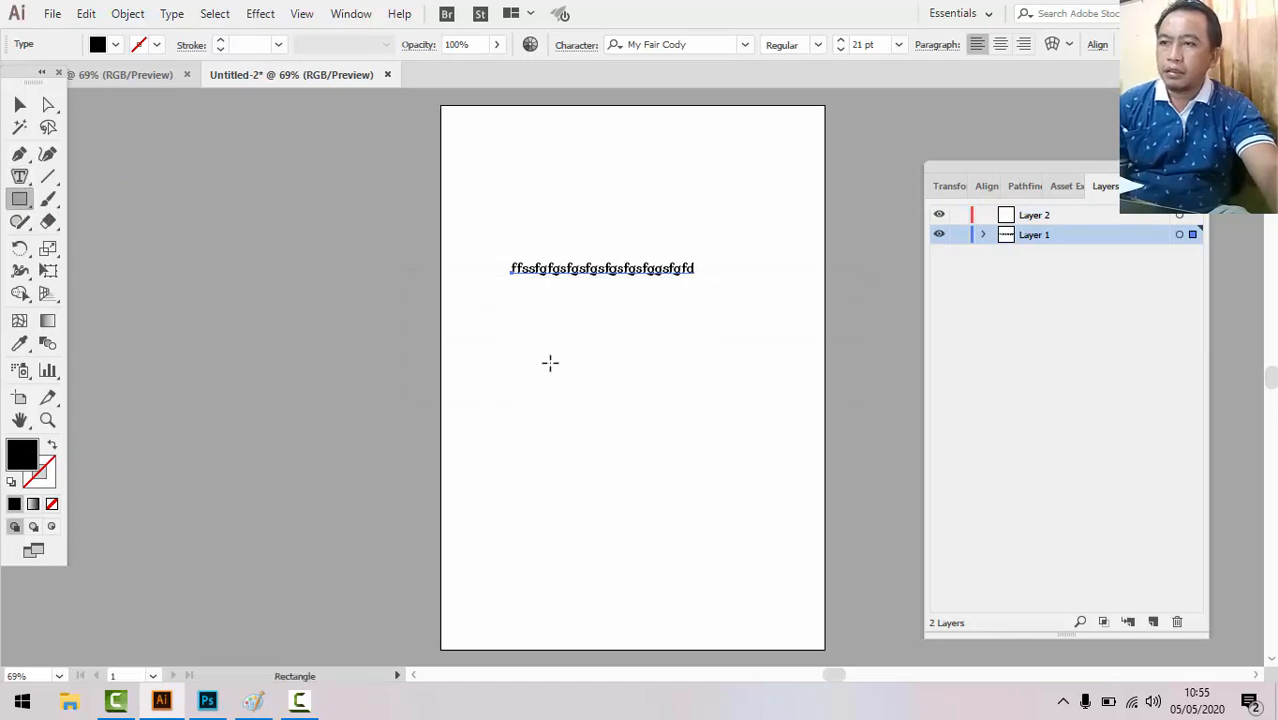
{"action": "mouse_move", "coordinate": [541, 358]}
{"action": "left_mouse_down"}
{"action": "mouse_move", "coordinate": [668, 439]}
{"action": "mouse_move", "coordinate": [717, 446]}
{"action": "left_mouse_up"}
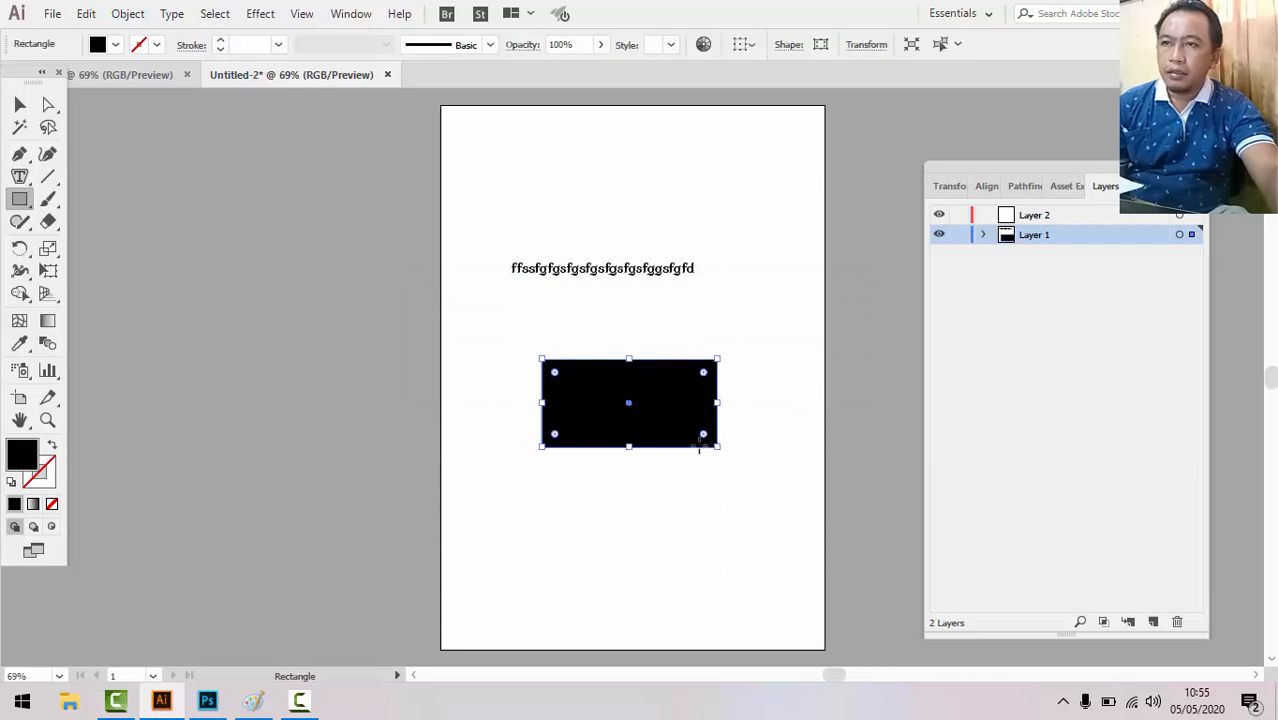
{"action": "left_click", "coordinate": [20, 177]}
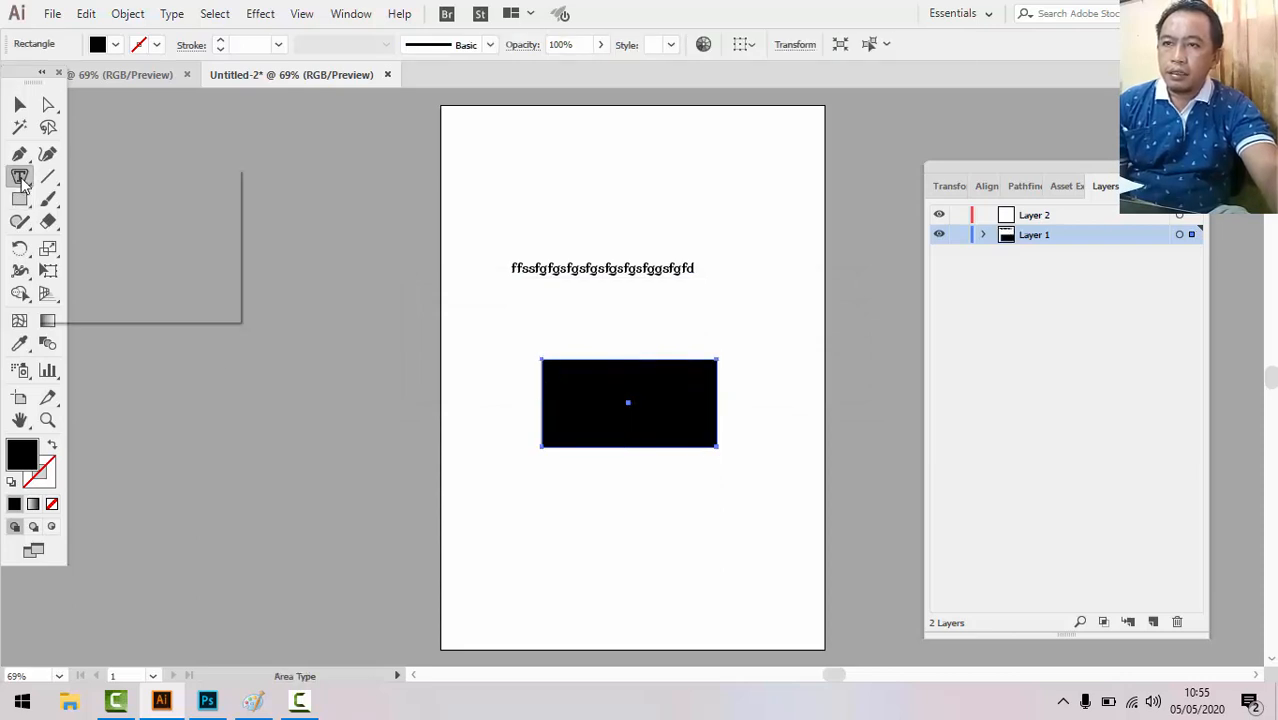
{"action": "left_click", "coordinate": [88, 199]}
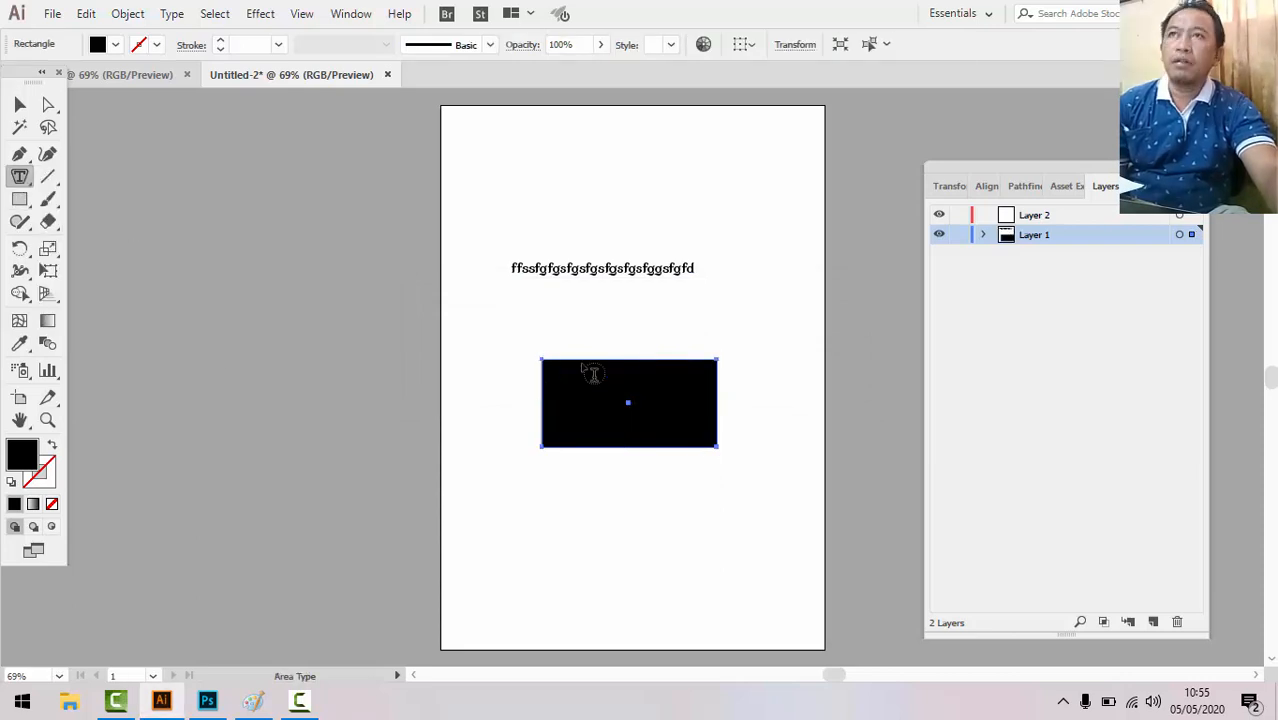
{"action": "left_click", "coordinate": [582, 364]}
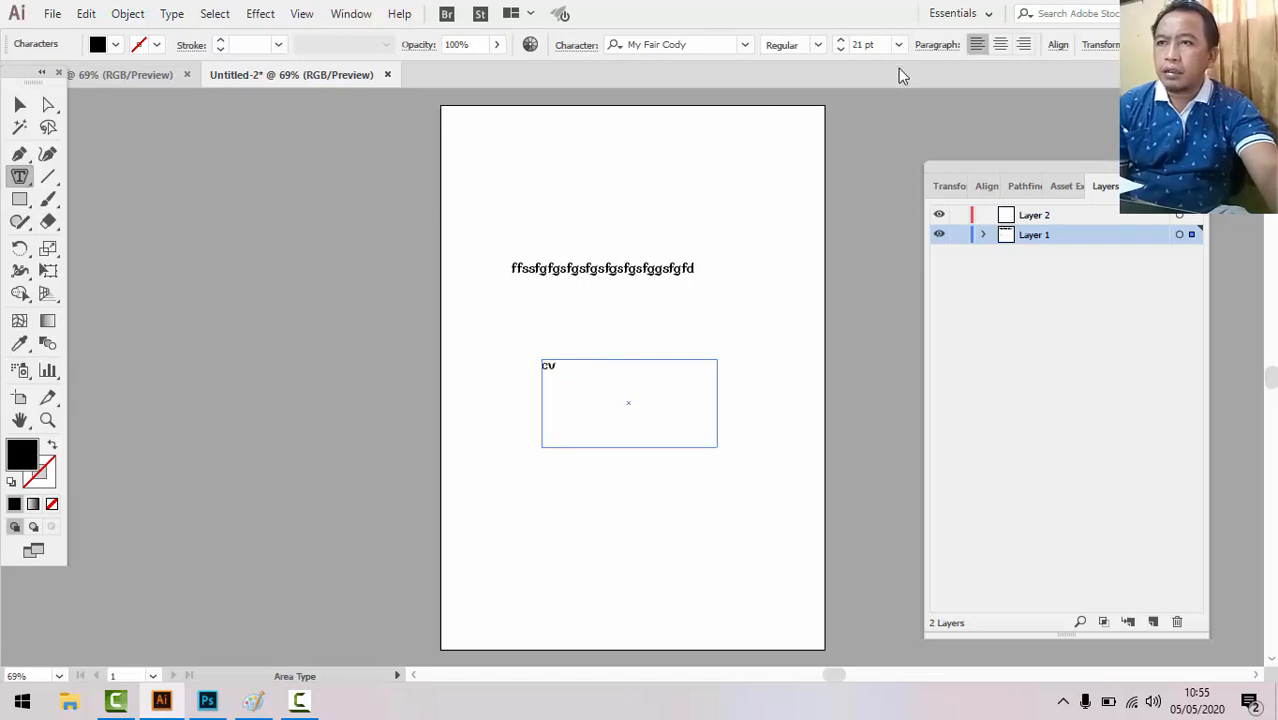
Fill the rectangular frame with random filler letters, breaking to a new line after "khj", and add a new layer above Layer 1.
{"action": "type", "text": "cvczvzczcvzcvzcvzcvz"}
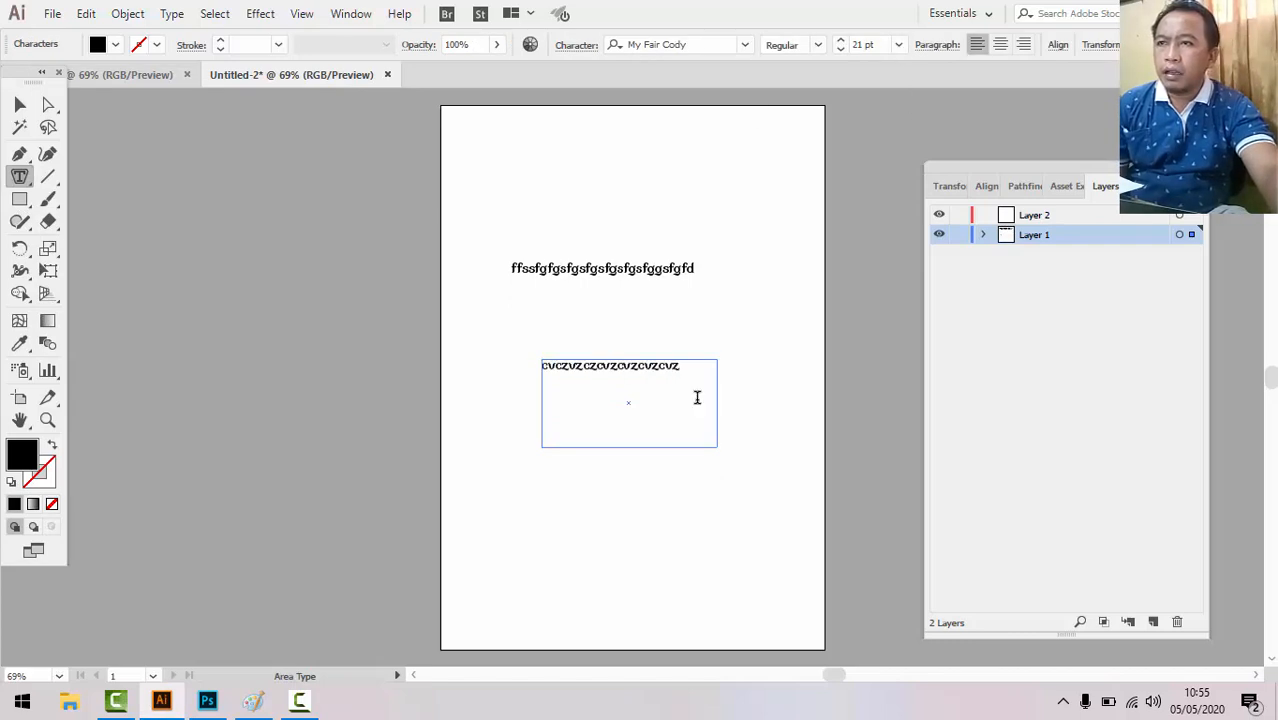
{"action": "type", "text": "cvzcvzczhjljgj"}
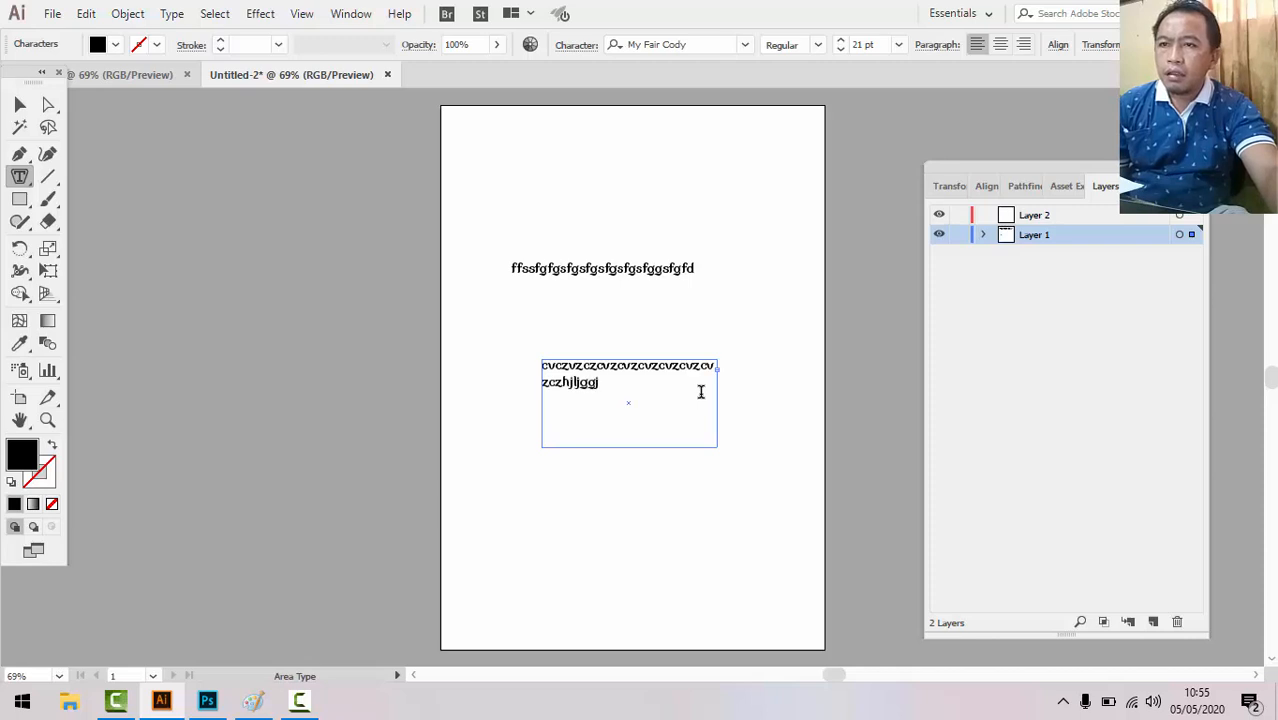
{"action": "type", "text": "khj"}
{"action": "key", "text": "Return"}
{"action": "type", "text": "hkgjkgj"}
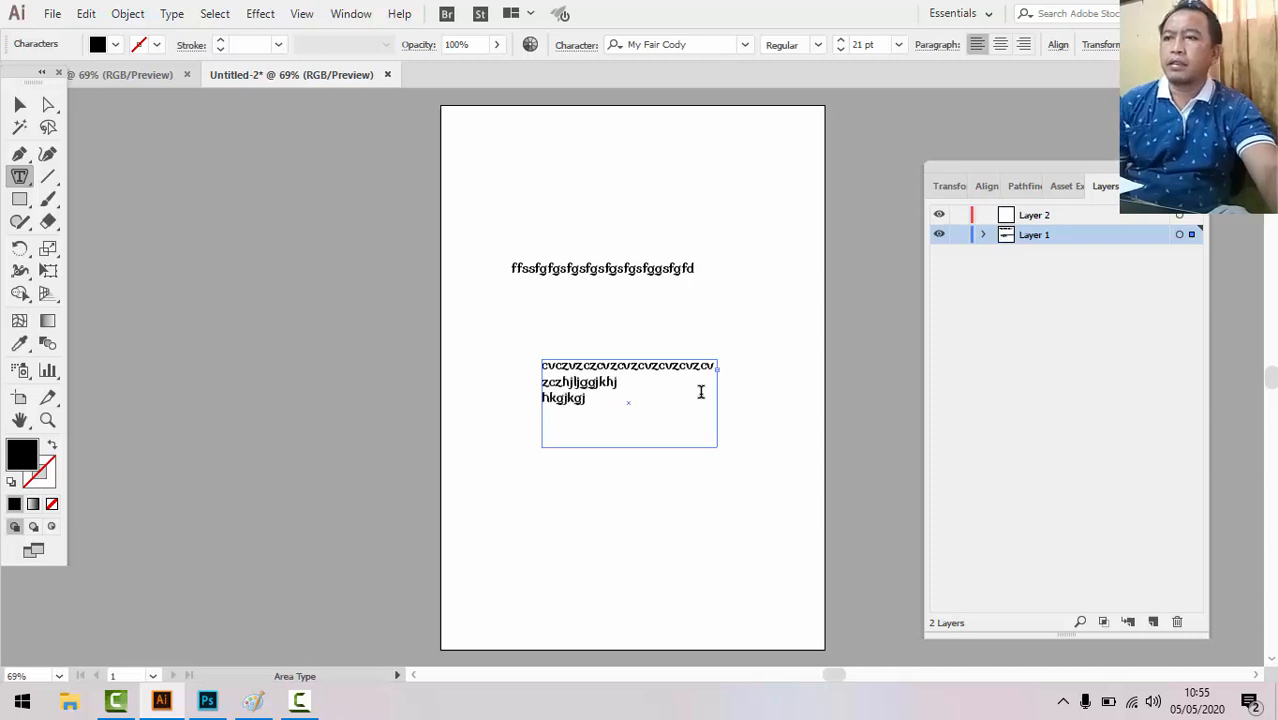
{"action": "type", "text": "kgjkghjkgjkgjkgjkjk"}
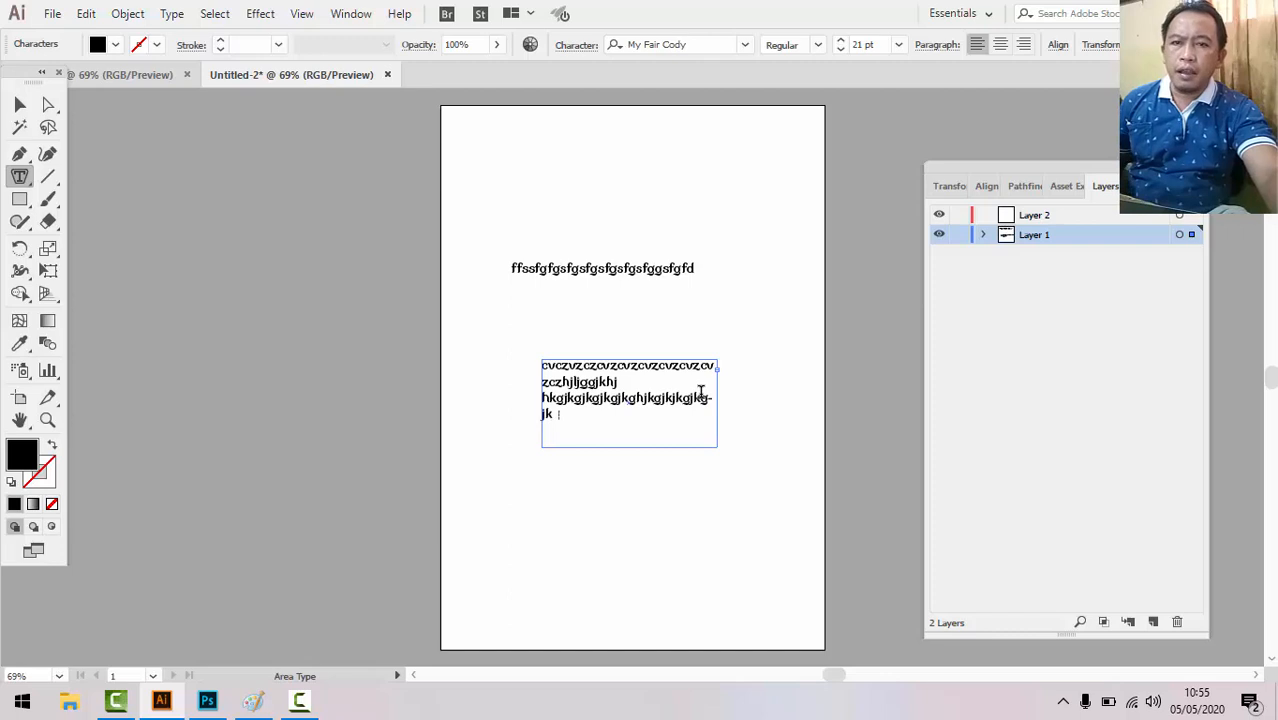
{"action": "type", "text": "gjkgjkgjhkgkjkghfg"}
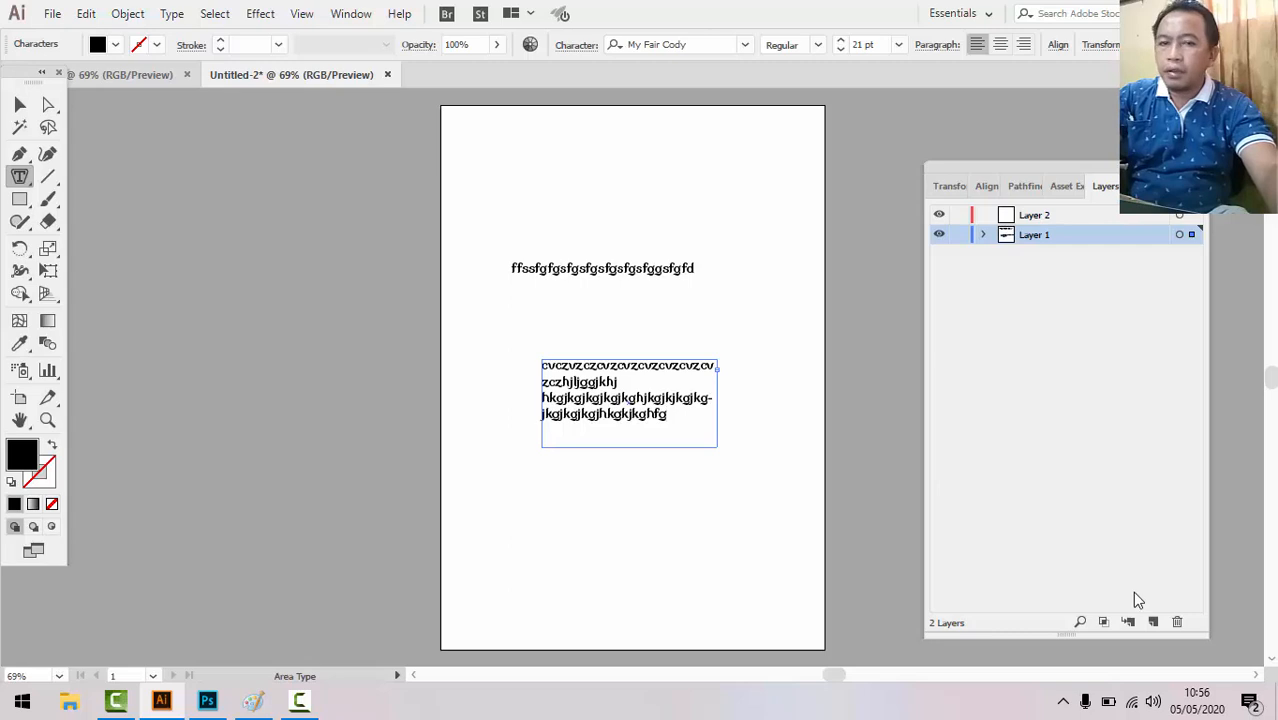
{"action": "left_click", "coordinate": [1151, 621]}
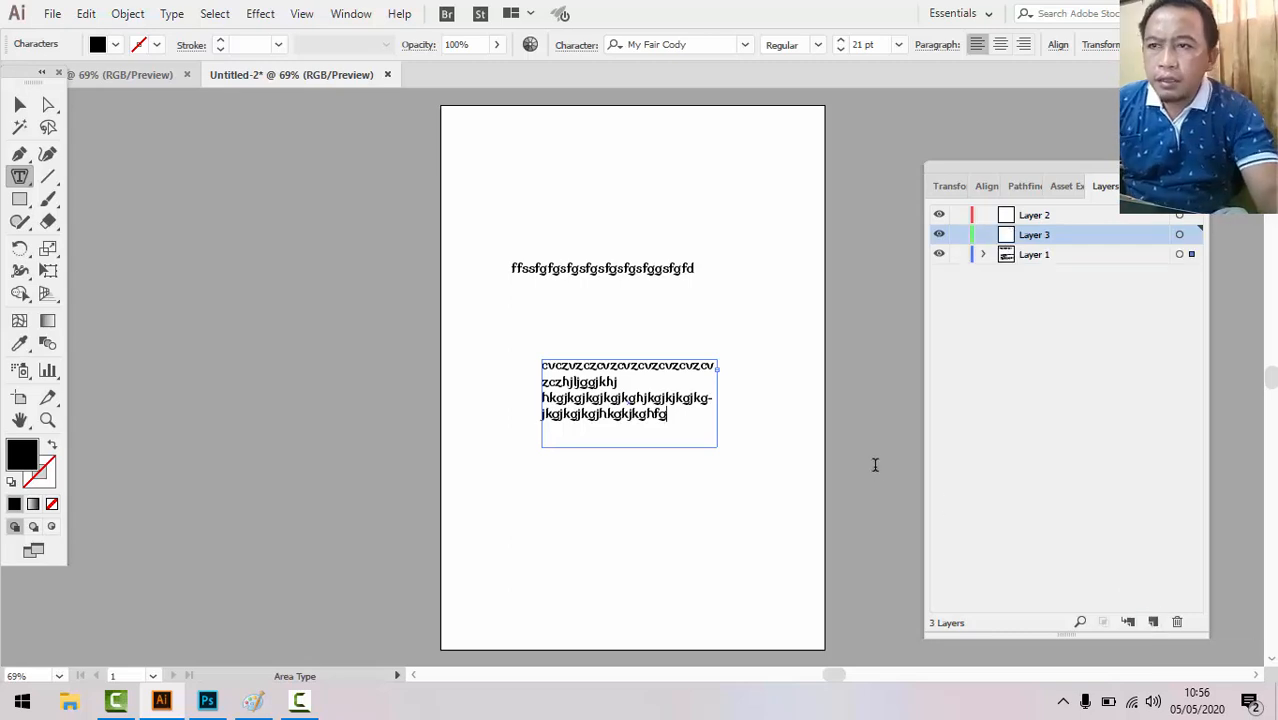
Draw a shallow arc across the page above the single text line with the Arc Tool.
{"action": "left_click", "coordinate": [25, 184]}
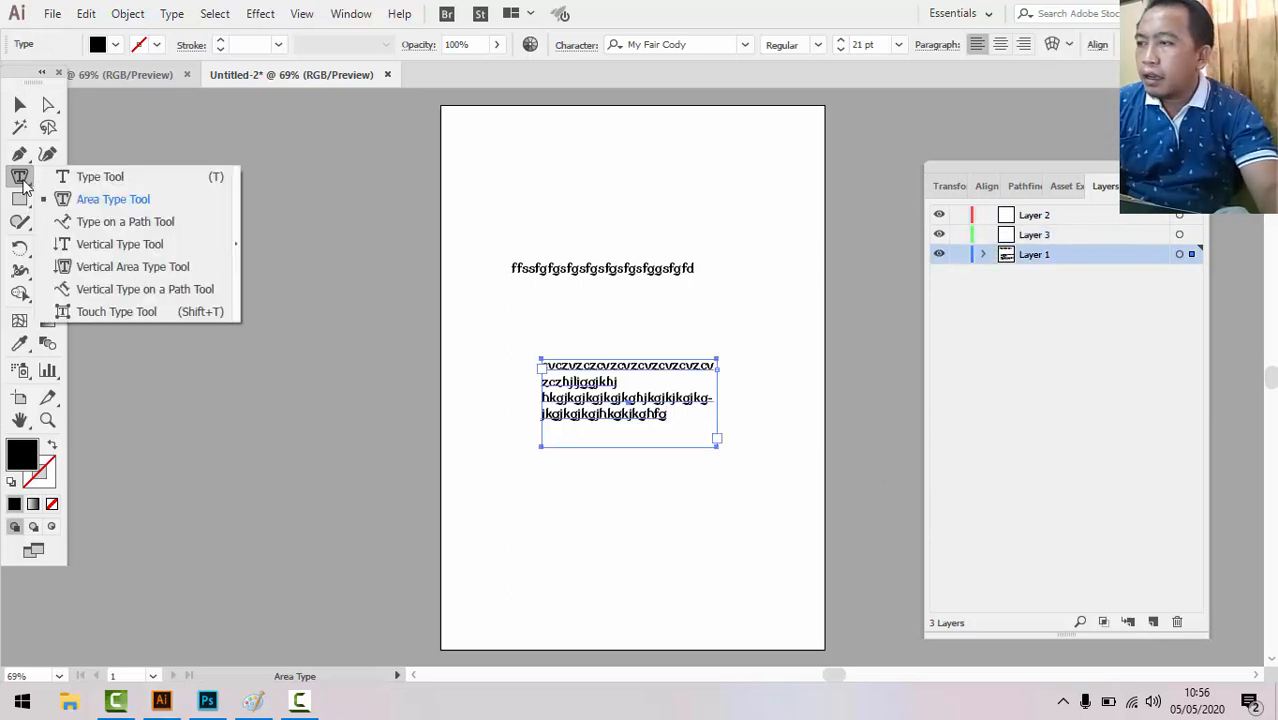
{"action": "left_click", "coordinate": [98, 222]}
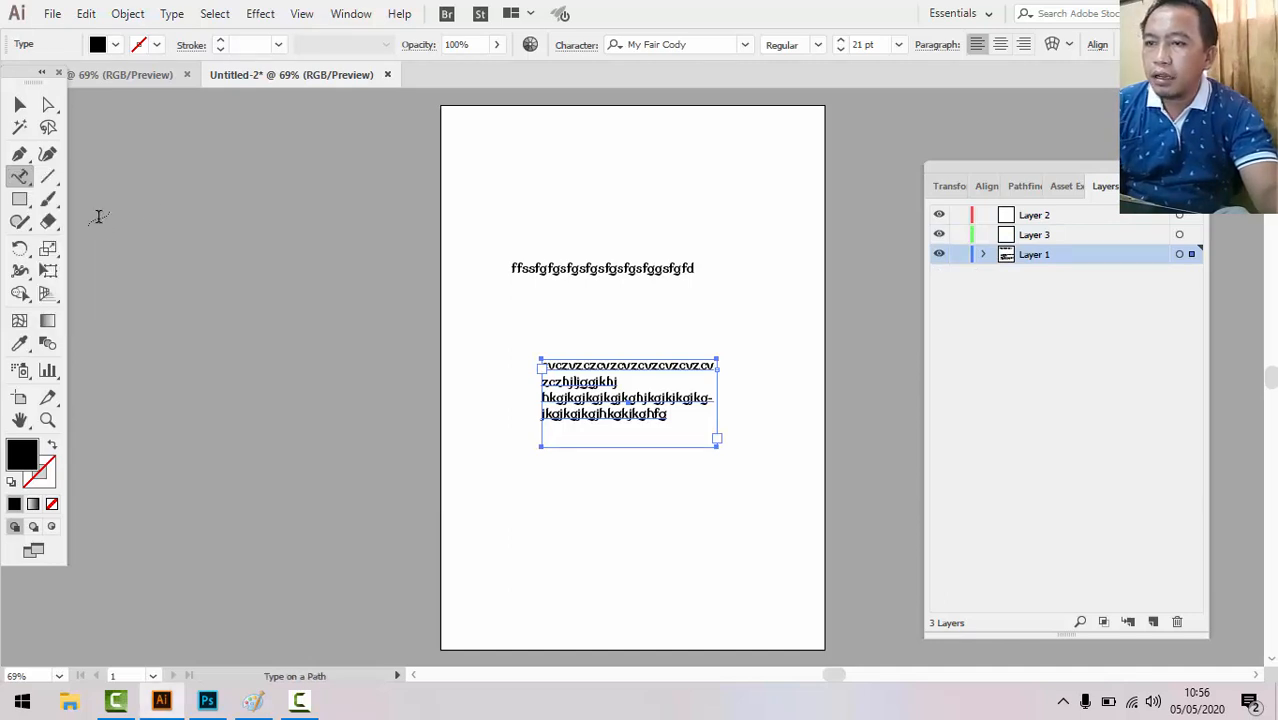
{"action": "left_click", "coordinate": [54, 182]}
{"action": "left_click", "coordinate": [54, 182]}
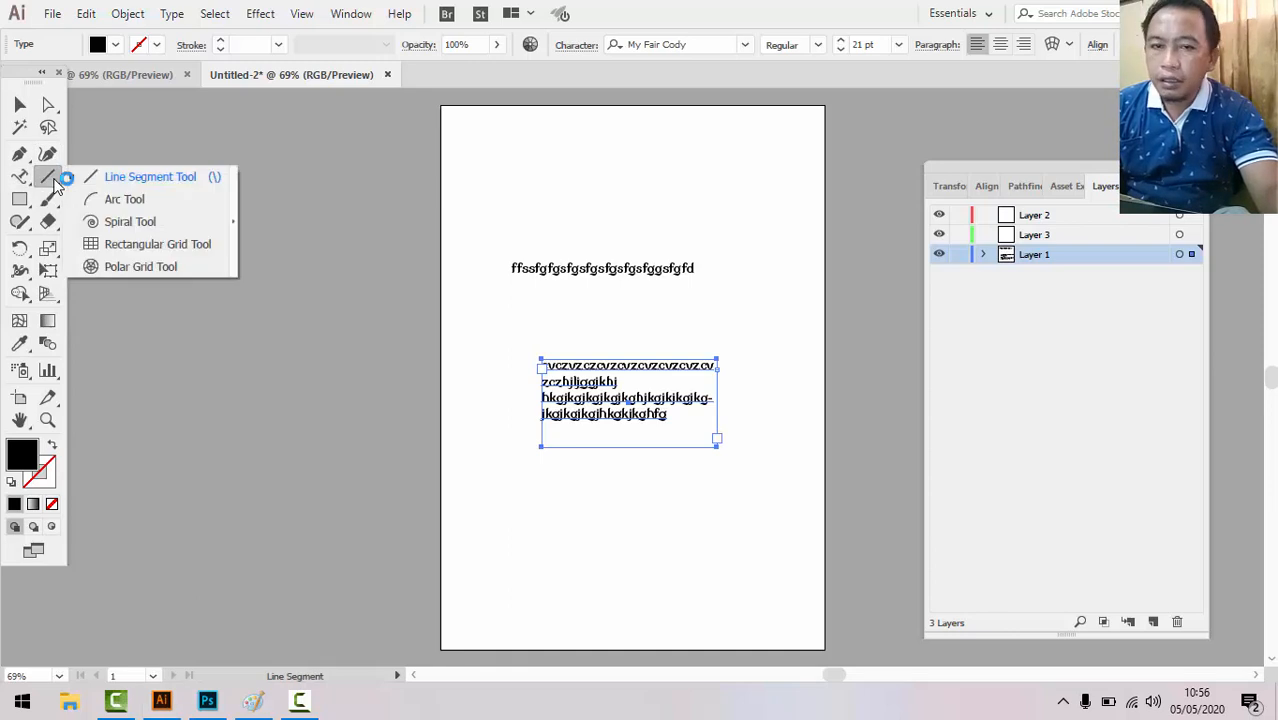
{"action": "left_click", "coordinate": [106, 201]}
{"action": "left_click_drag", "start_coordinate": [471, 180], "coordinate": [563, 188]}
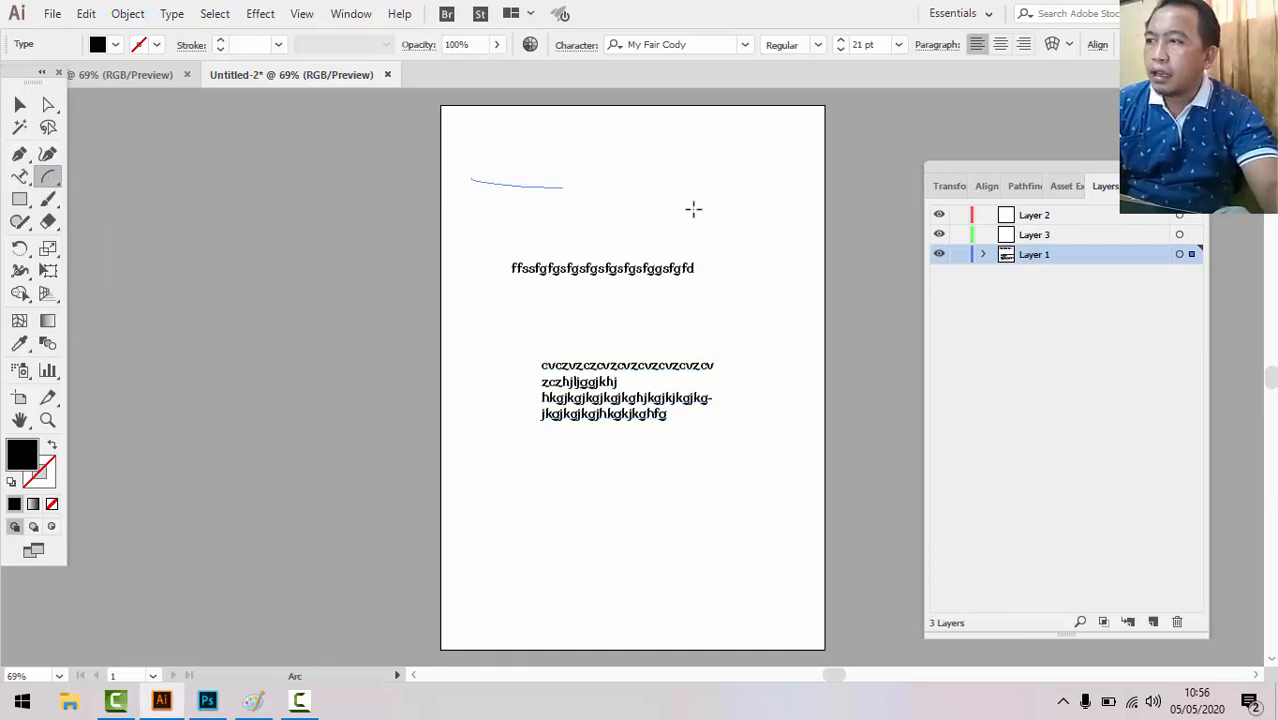
{"action": "left_click_drag", "start_coordinate": [693, 208], "coordinate": [776, 219]}
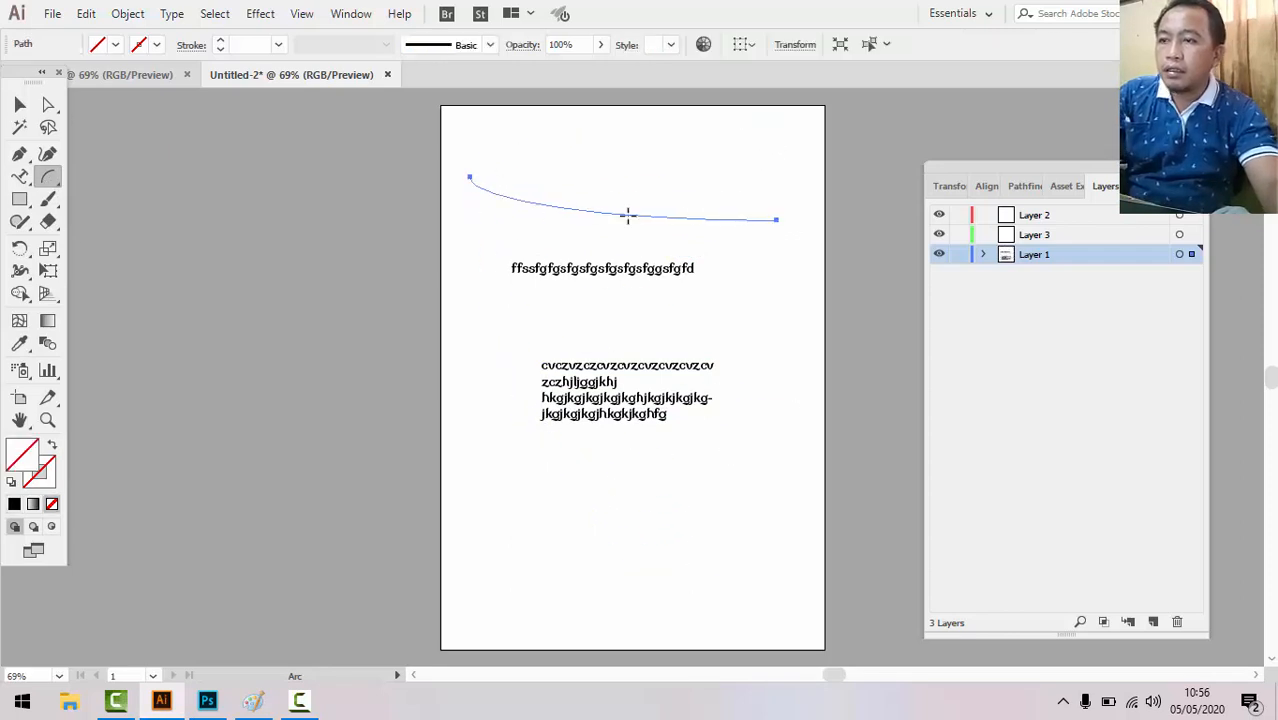
Start path text near the arc's lower end with the Type on a Path Tool, try "fgg", and replace it with "bm".
{"action": "left_click", "coordinate": [20, 179]}
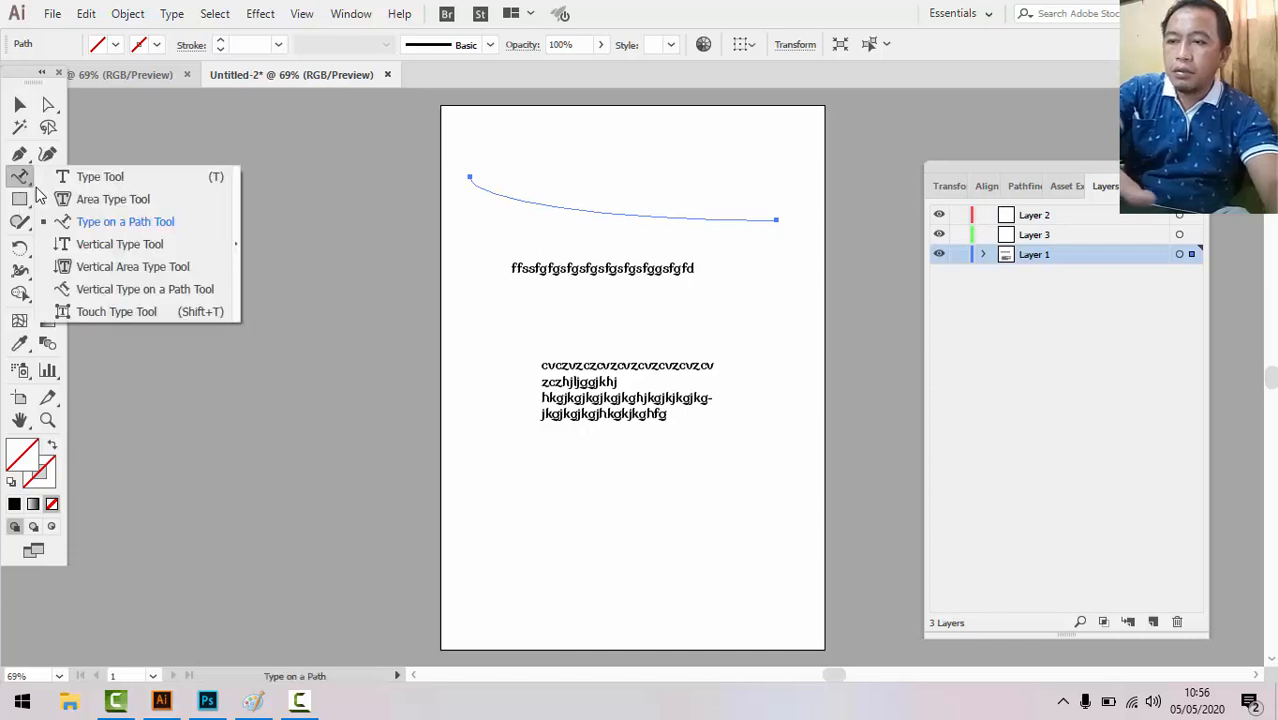
{"action": "left_click", "coordinate": [85, 222]}
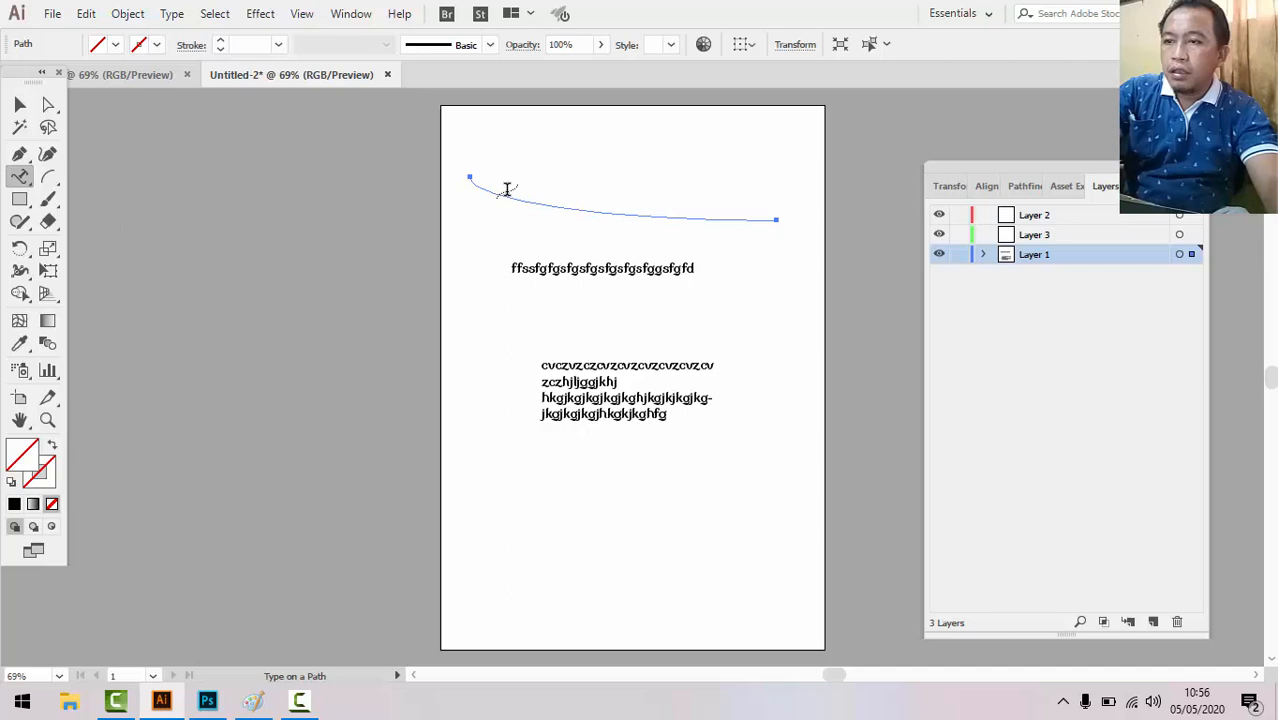
{"action": "left_click", "coordinate": [507, 189]}
{"action": "left_click", "coordinate": [827, 378]}
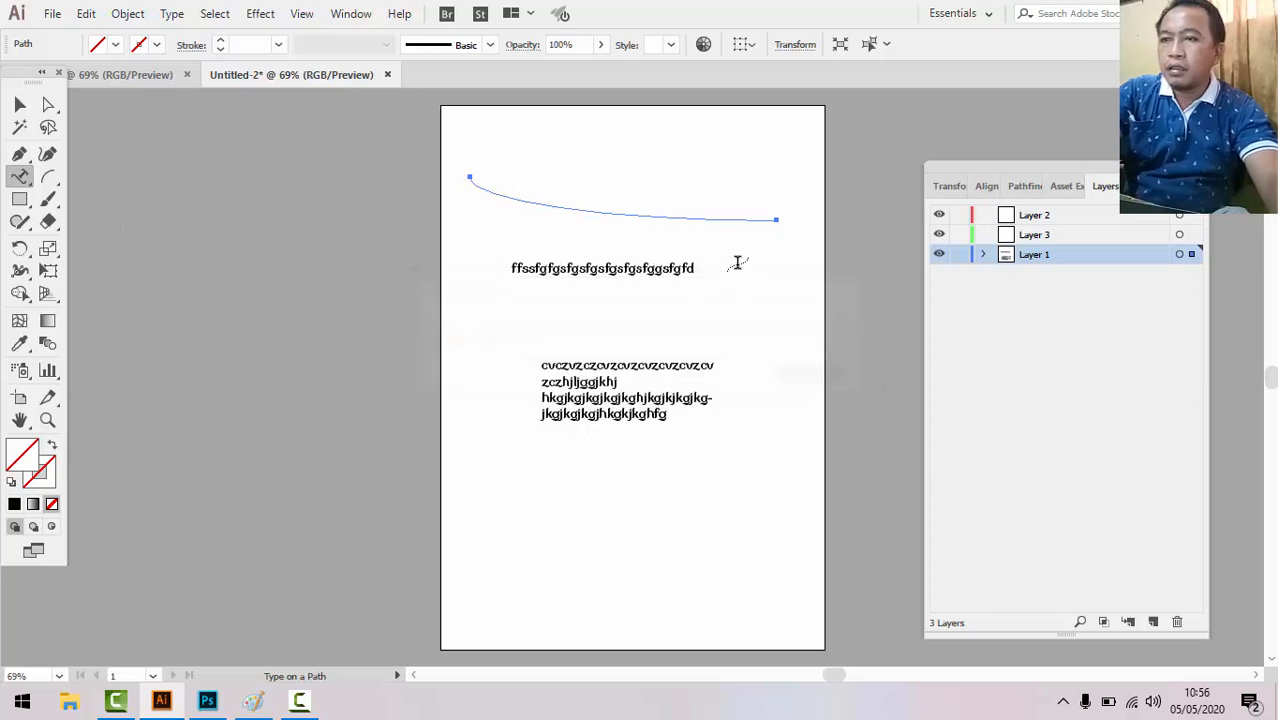
{"action": "left_click", "coordinate": [747, 219]}
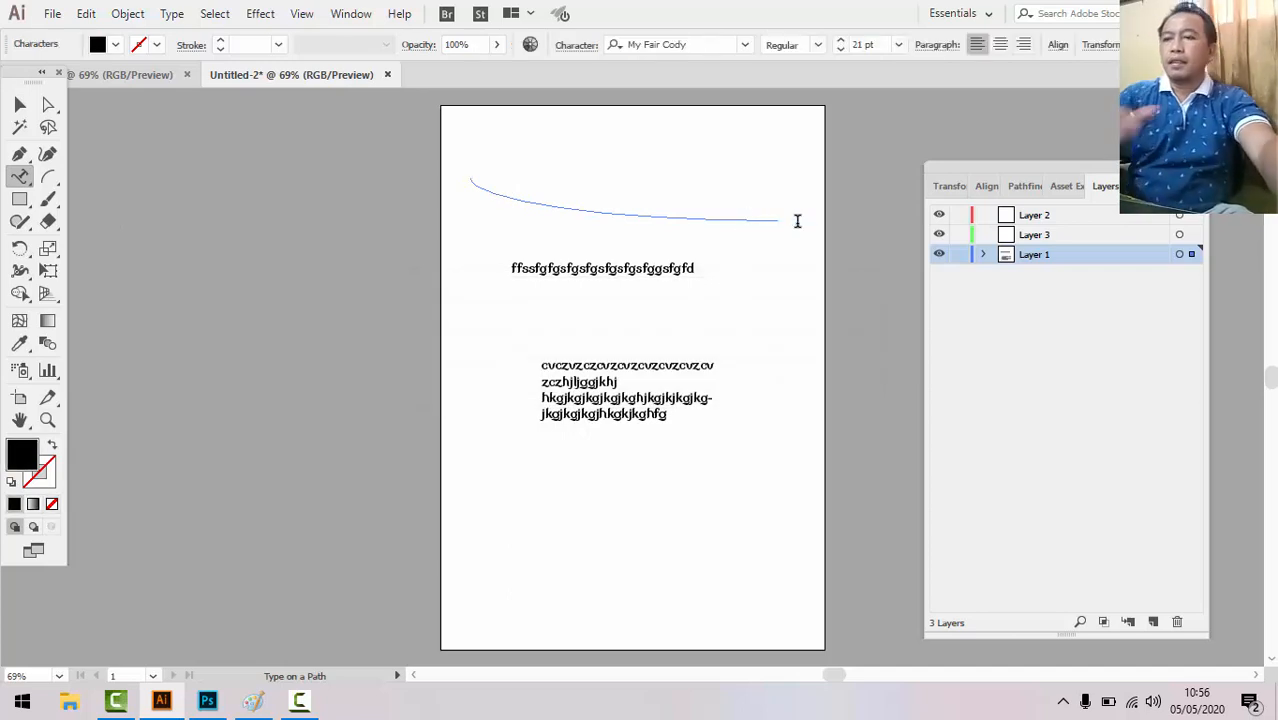
{"action": "type", "text": "fgg"}
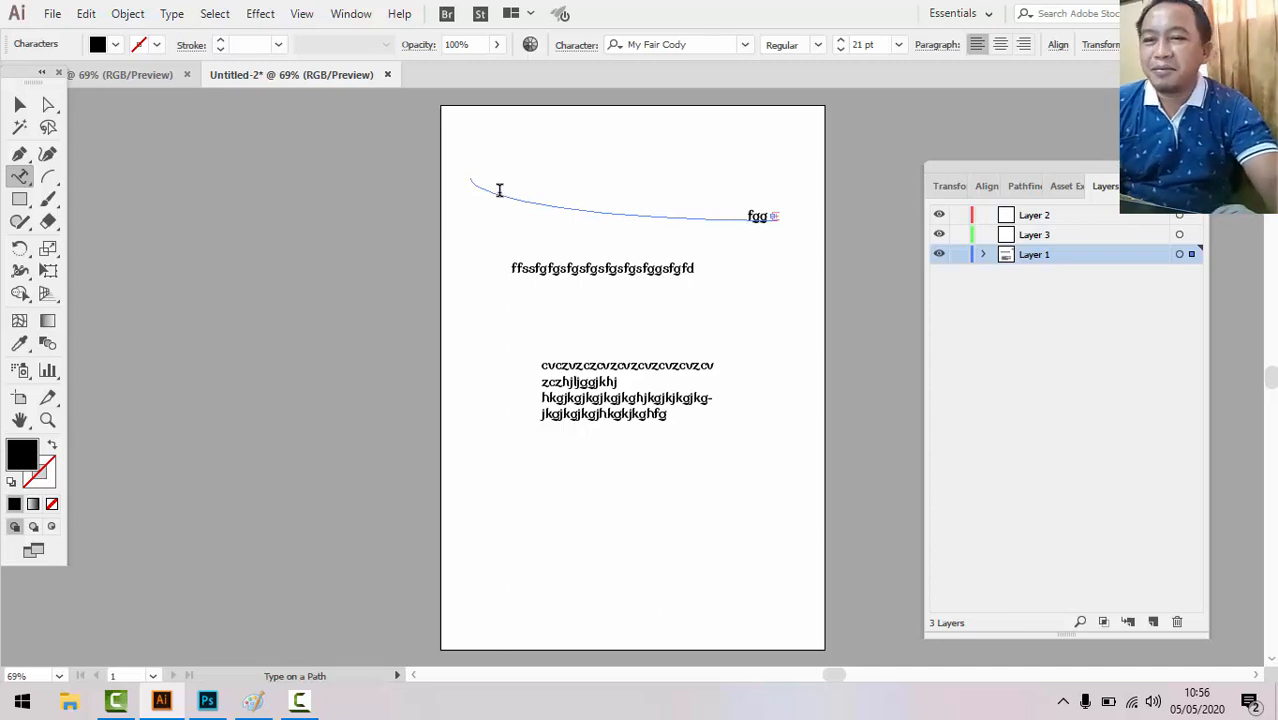
{"action": "type", "text": "bm"}
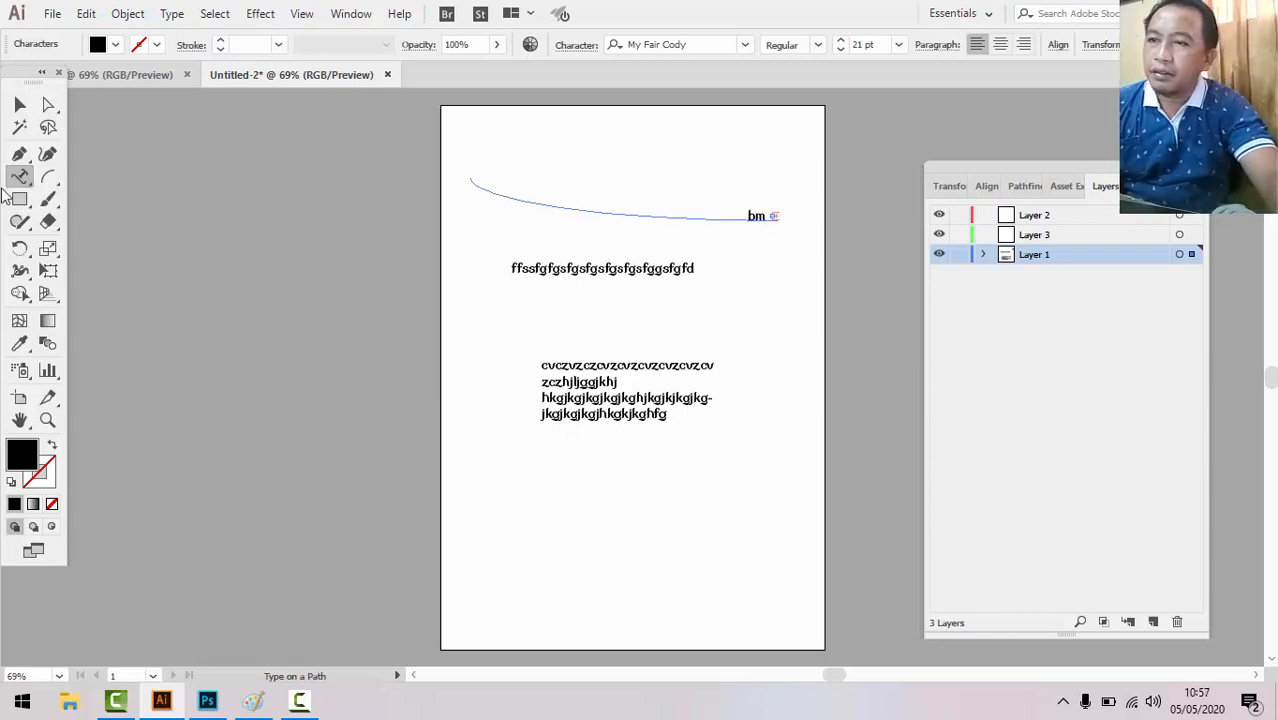
Draw a straight diagonal line rising below the text block with the Line Segment Tool.
{"action": "left_click", "coordinate": [1090, 334]}
{"action": "left_click", "coordinate": [45, 104]}
{"action": "left_click", "coordinate": [22, 104]}
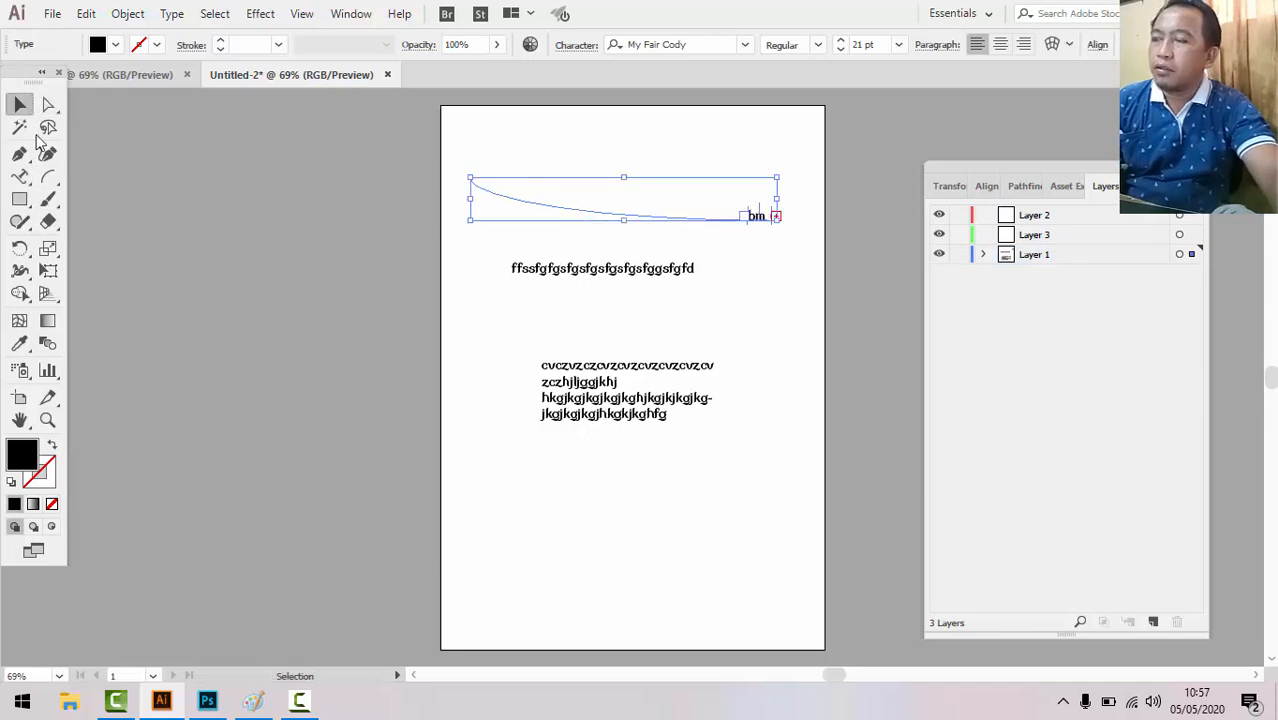
{"action": "left_click", "coordinate": [50, 177]}
{"action": "left_click_drag", "start_coordinate": [57, 179], "coordinate": [105, 183]}
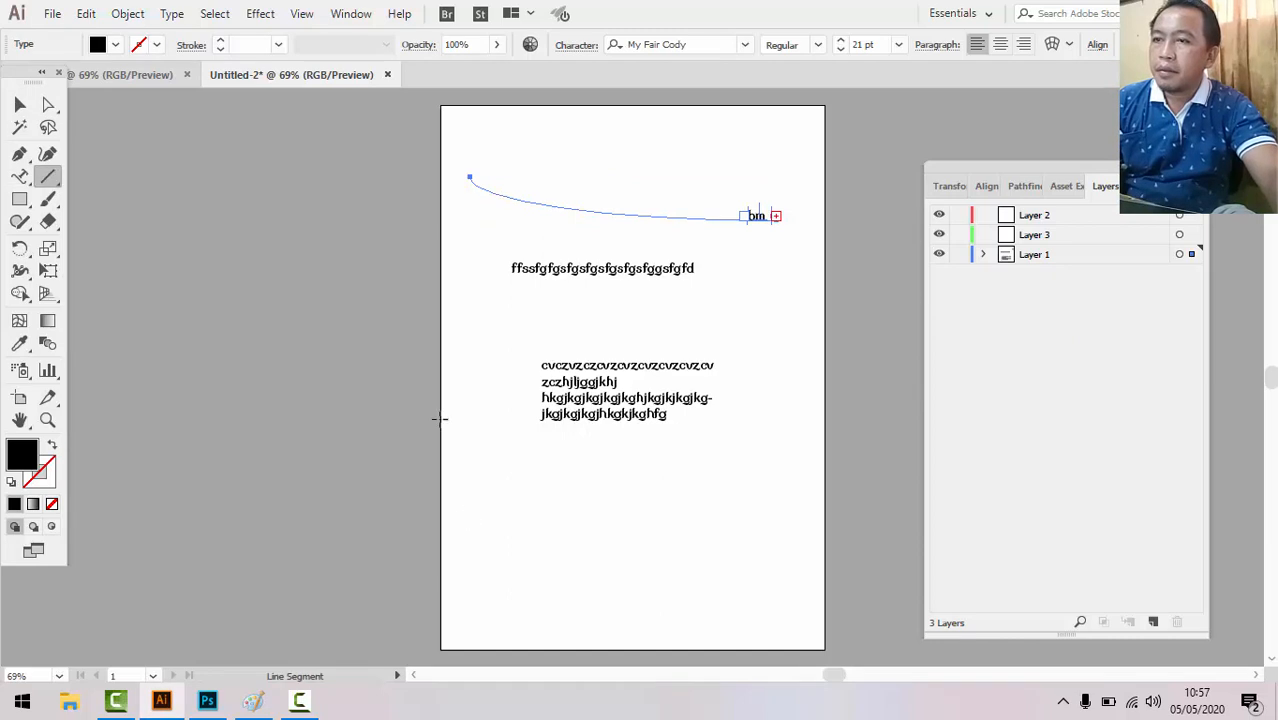
{"action": "left_click_drag", "start_coordinate": [496, 538], "coordinate": [775, 428]}
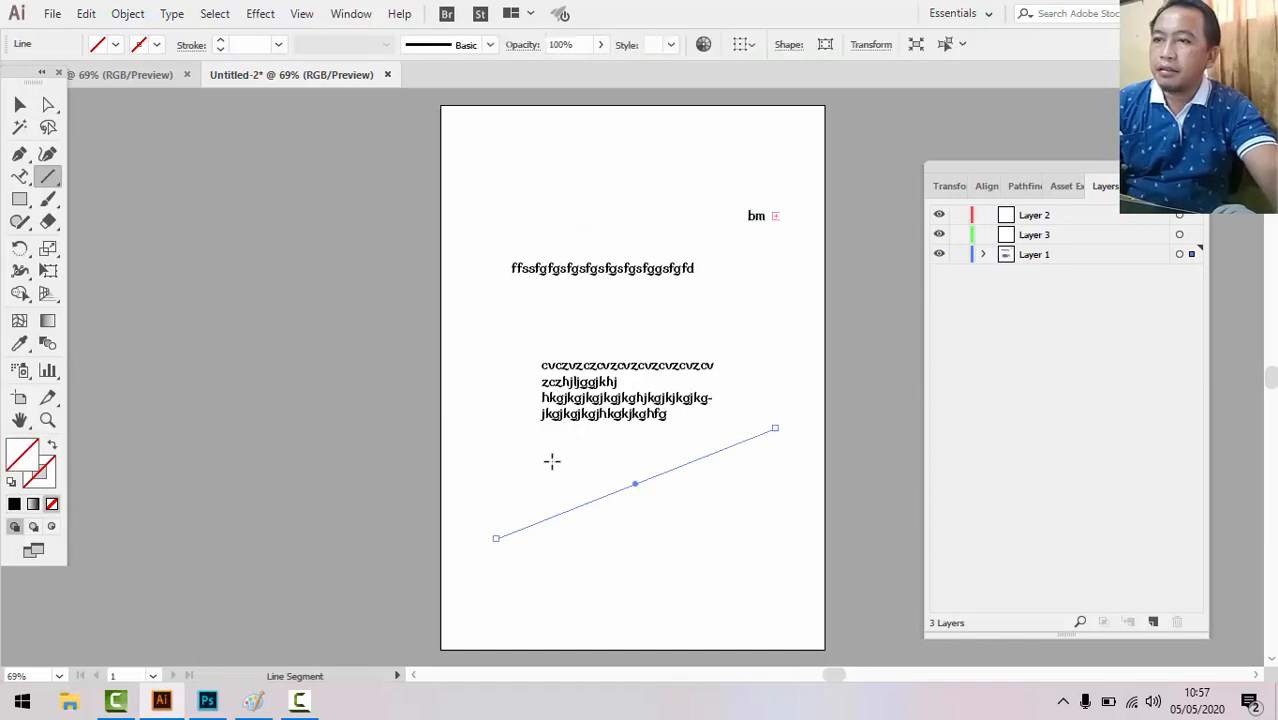
Fill the diagonal line with random filler letters from its lower end using the Type on a Path Tool.
{"action": "left_click", "coordinate": [17, 182]}
{"action": "left_click_drag", "start_coordinate": [17, 182], "coordinate": [100, 232]}
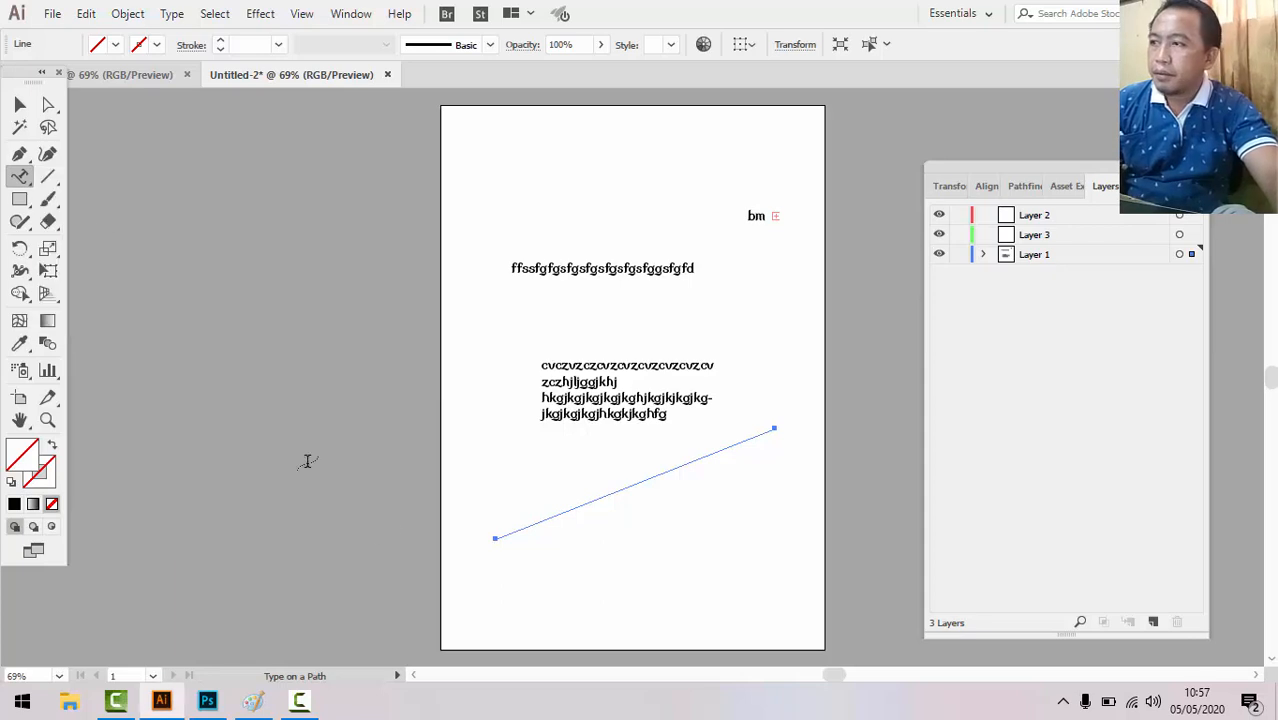
{"action": "left_click", "coordinate": [510, 527]}
{"action": "type", "text": "c"}
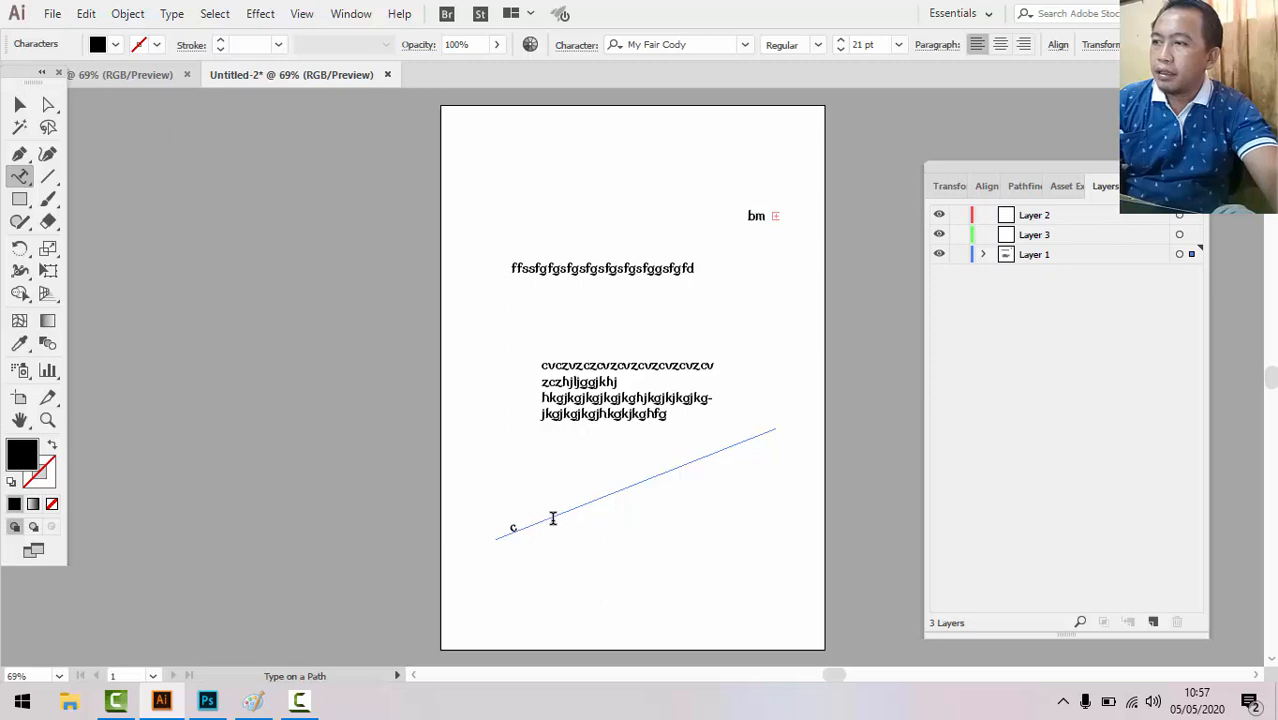
{"action": "type", "text": "cccccccccvnghjfhjfhjfh"}
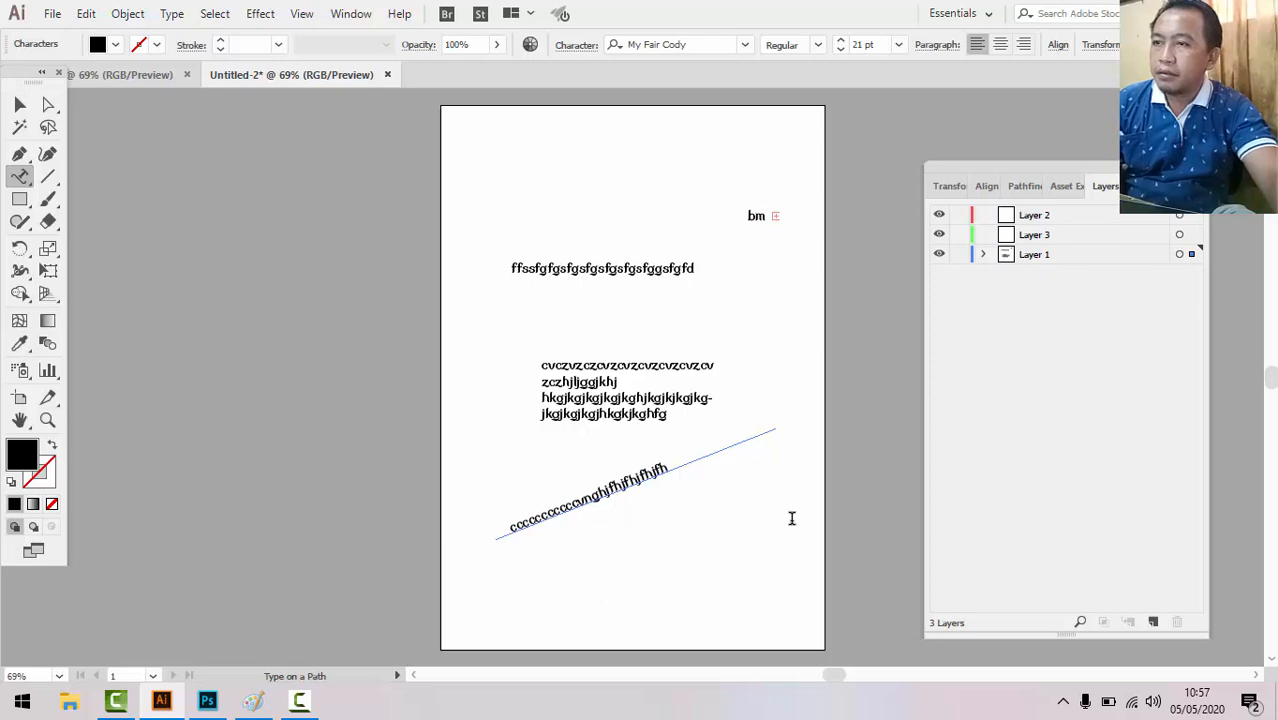
{"action": "type", "text": "jfdhjghjfgjhgj"}
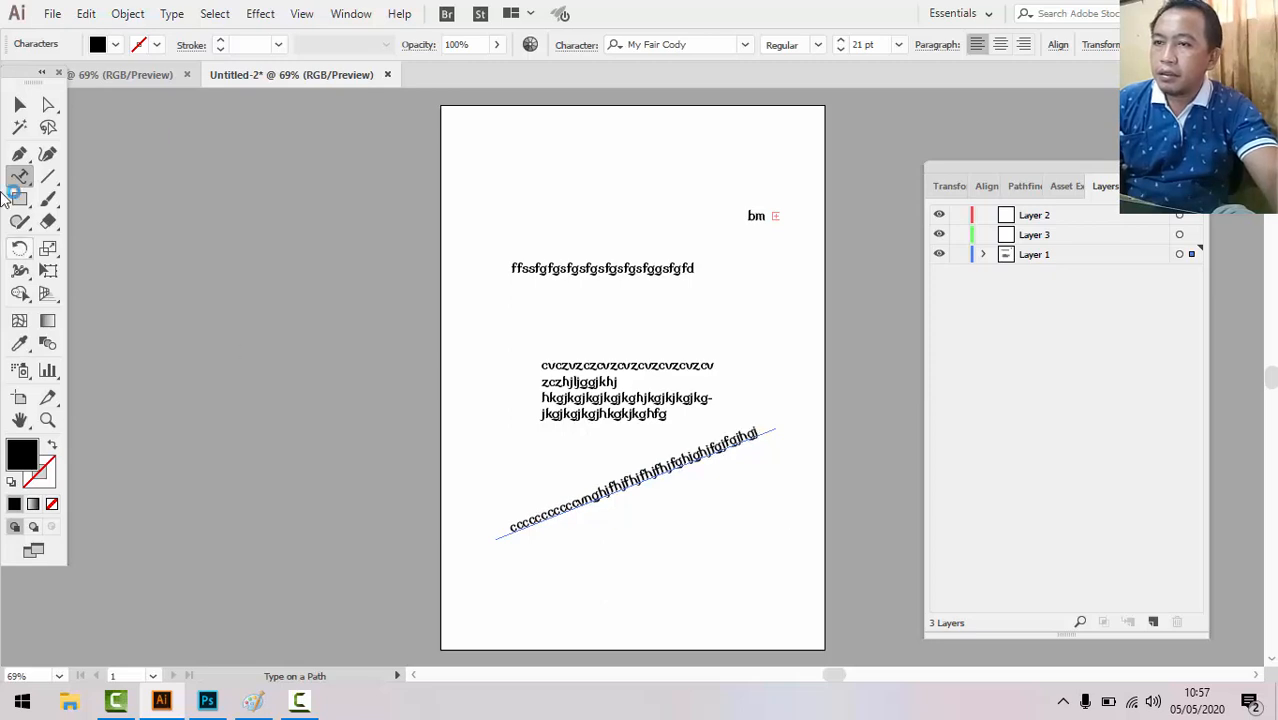
Add a new layer above Layer 1 and write a column of random filler letters beside "bm" with the Vertical Type Tool.
{"action": "left_click", "coordinate": [22, 178]}
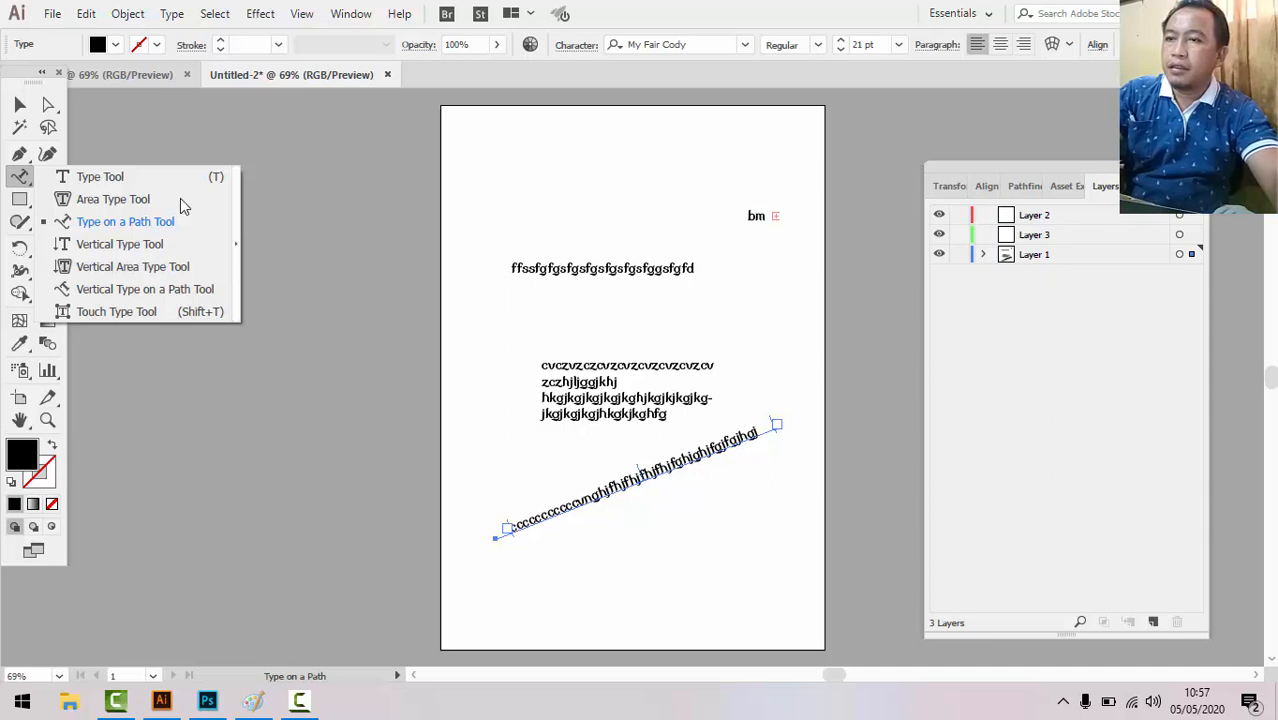
{"action": "left_click", "coordinate": [19, 105]}
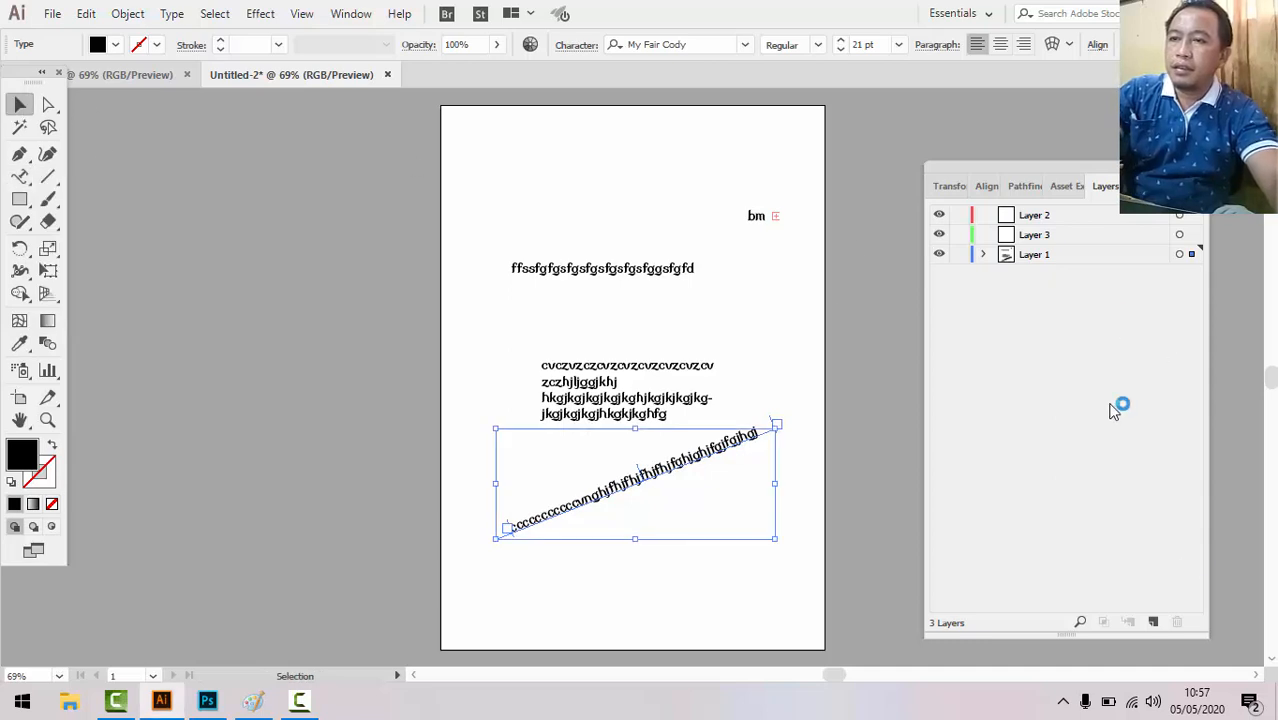
{"action": "left_click", "coordinate": [1153, 622]}
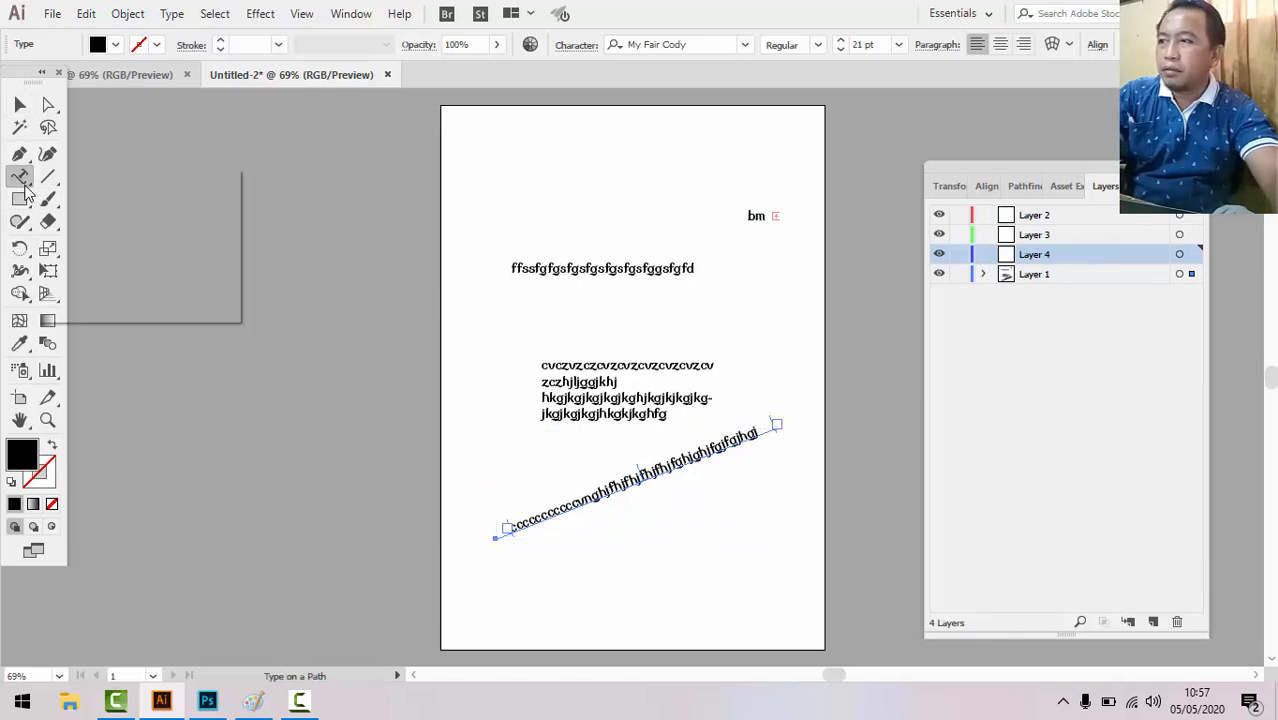
{"action": "left_click", "coordinate": [22, 183]}
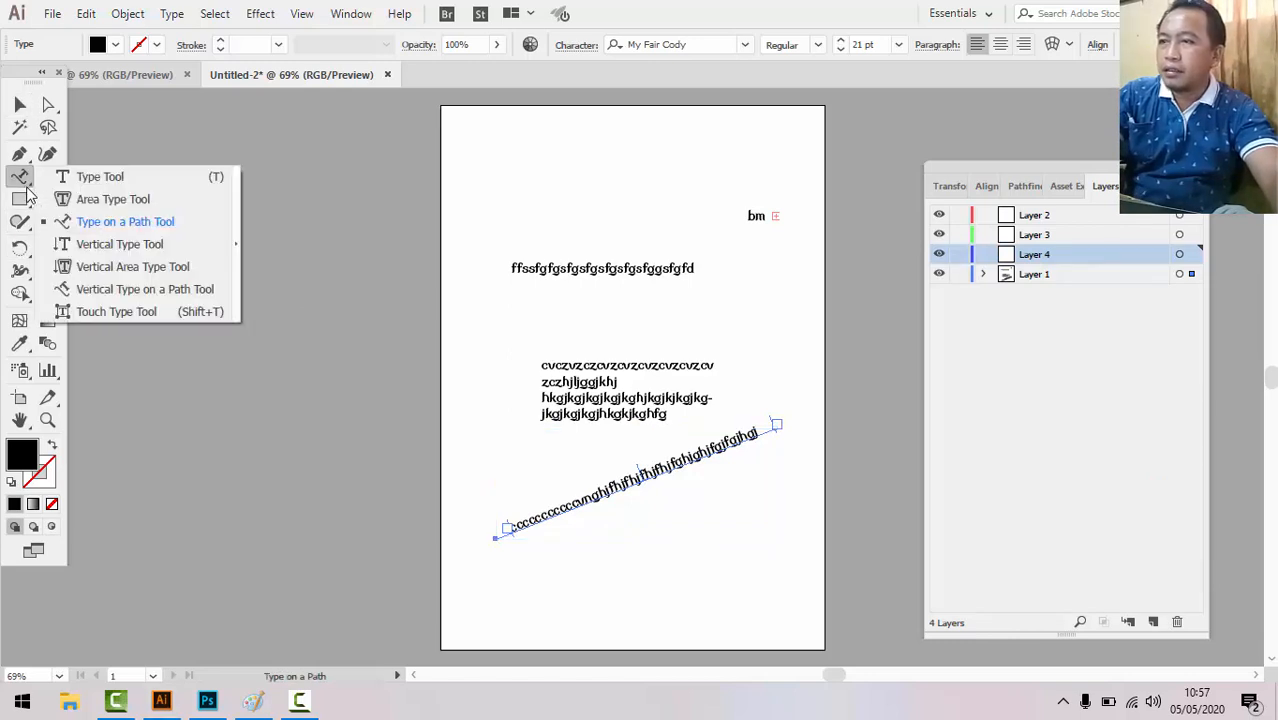
{"action": "left_click", "coordinate": [98, 250]}
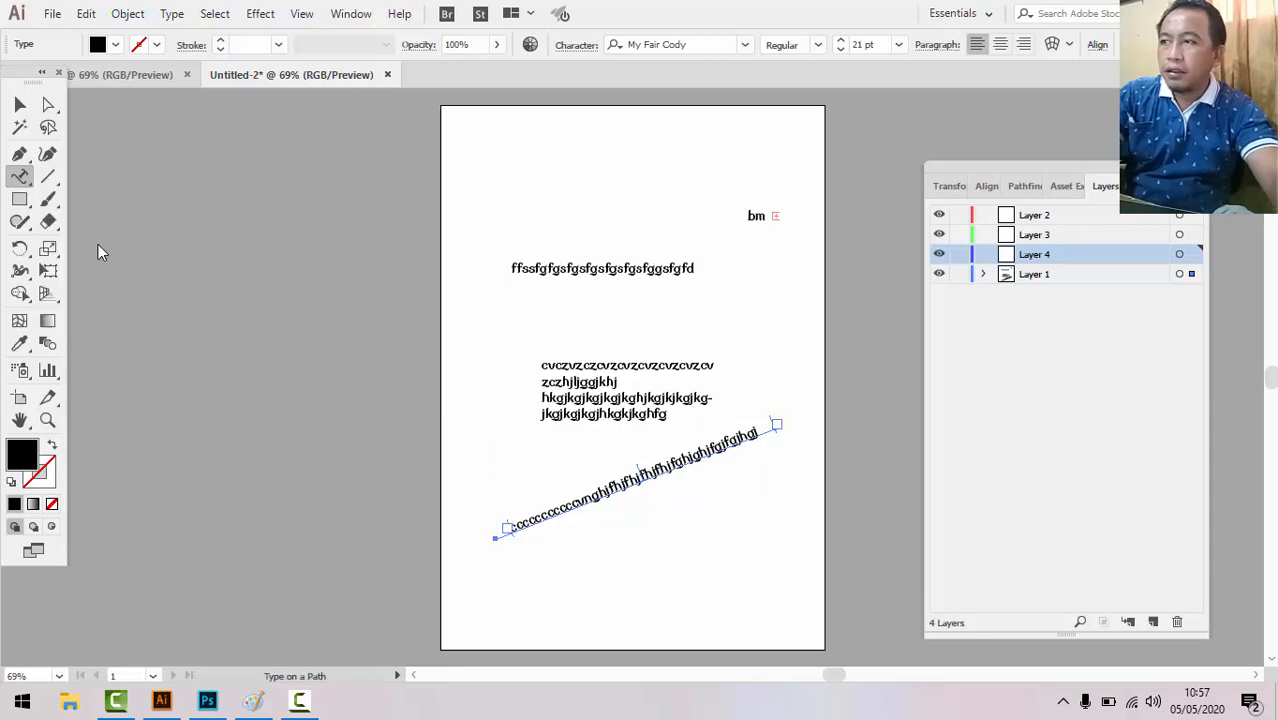
{"action": "left_click", "coordinate": [730, 166]}
{"action": "type", "text": "dfdh"}
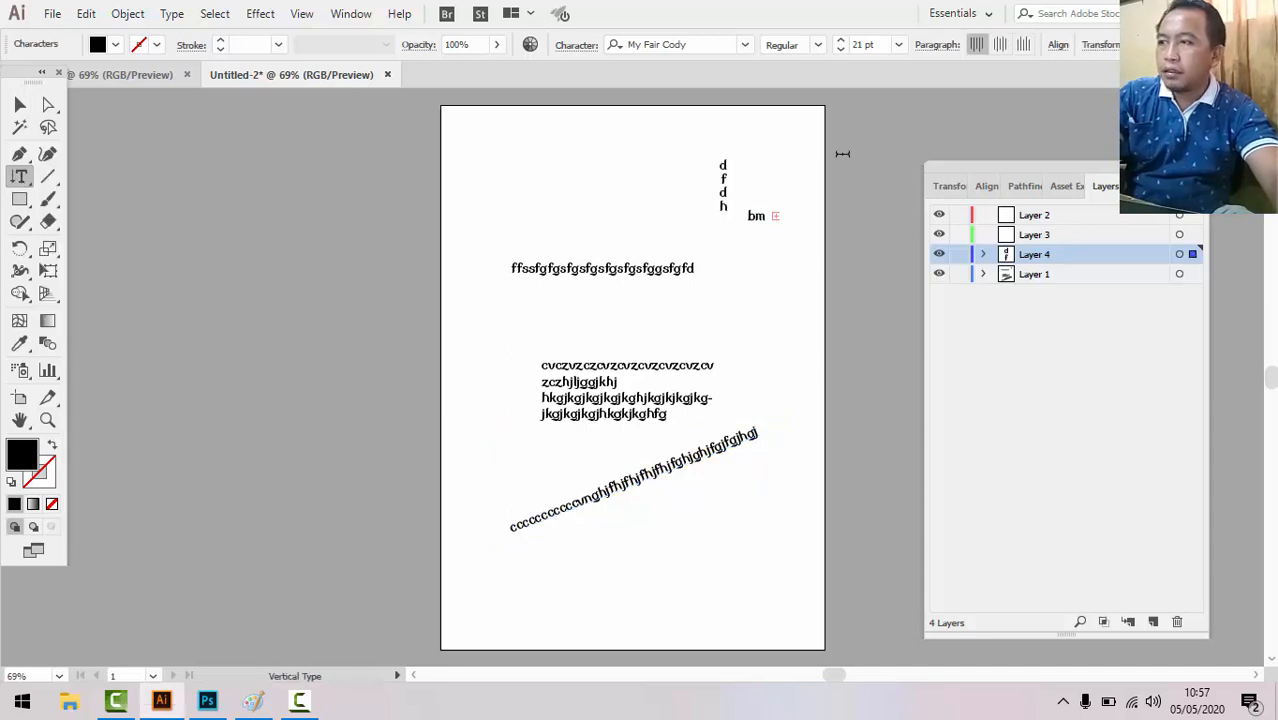
{"action": "type", "text": "ghdghddfghdhg"}
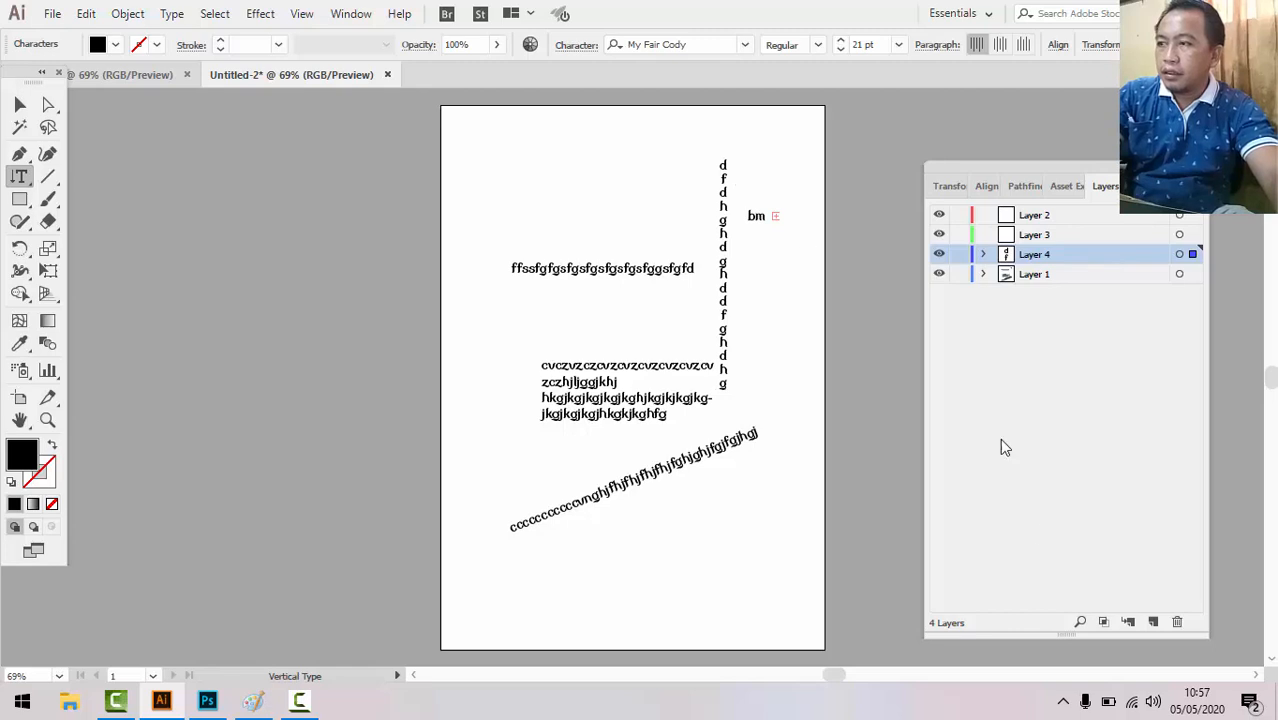
Add a new layer above Layer 4 and switch to the Vertical Area Type Tool.
{"action": "left_click", "coordinate": [1153, 622]}
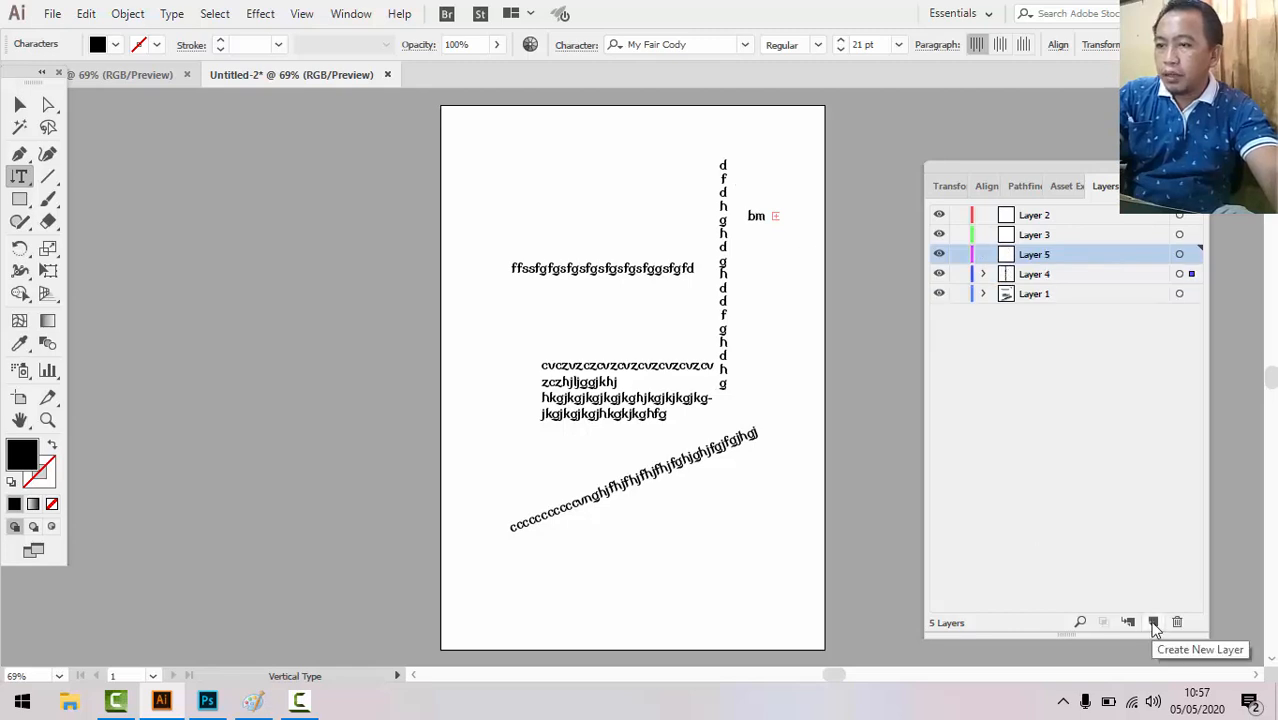
{"action": "key", "text": "Escape"}
{"action": "left_click", "coordinate": [24, 182]}
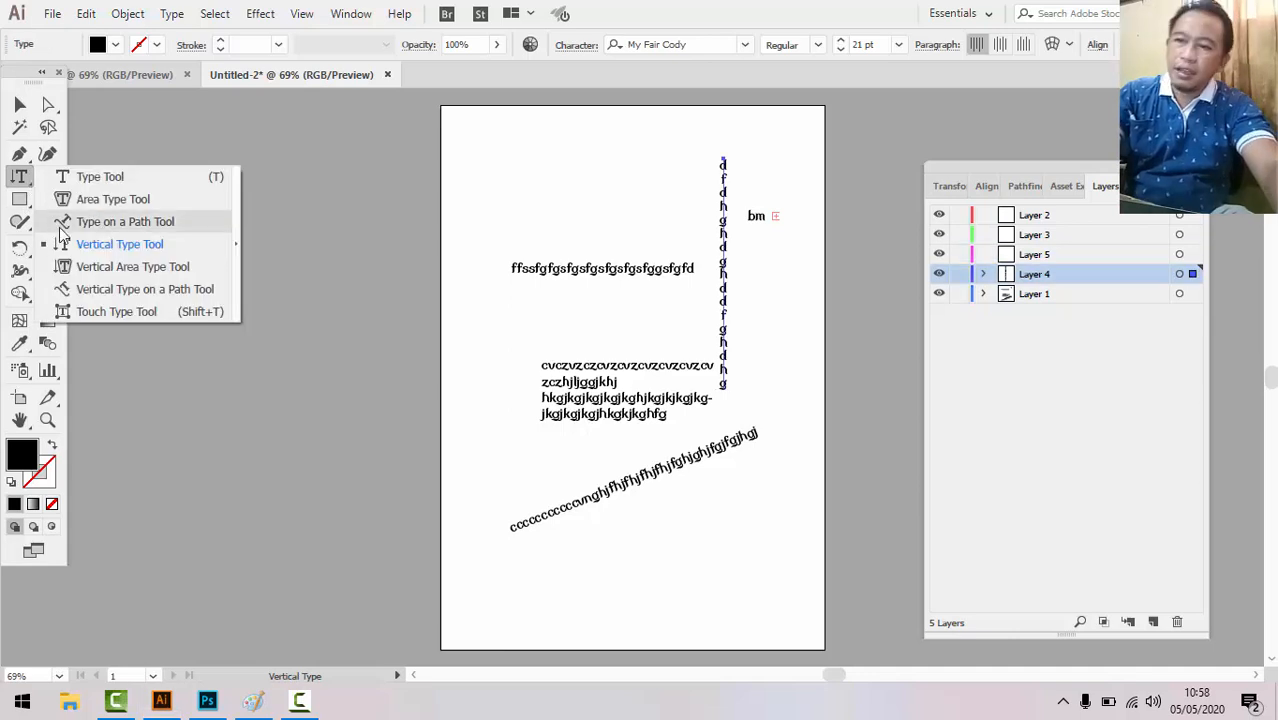
{"action": "left_click", "coordinate": [120, 266]}
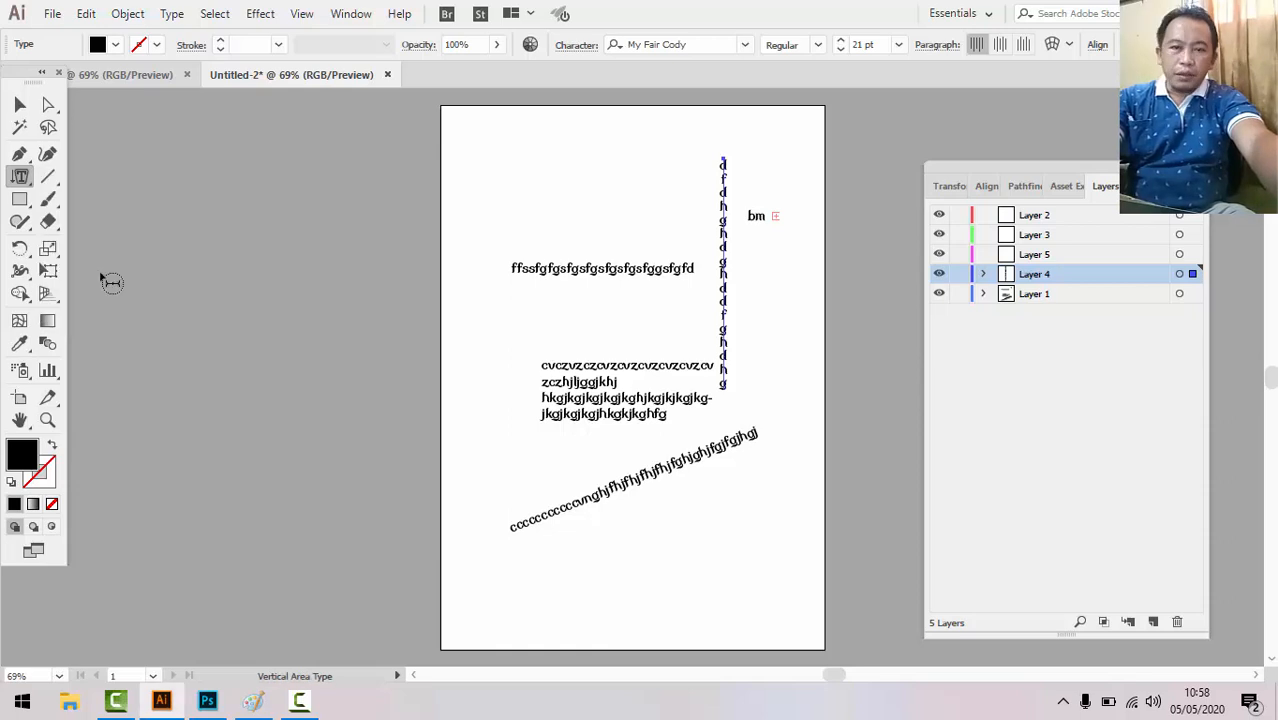
Delete all text and paths from the artboard.
{"action": "left_click", "coordinate": [20, 104]}
{"action": "left_click", "coordinate": [553, 239]}
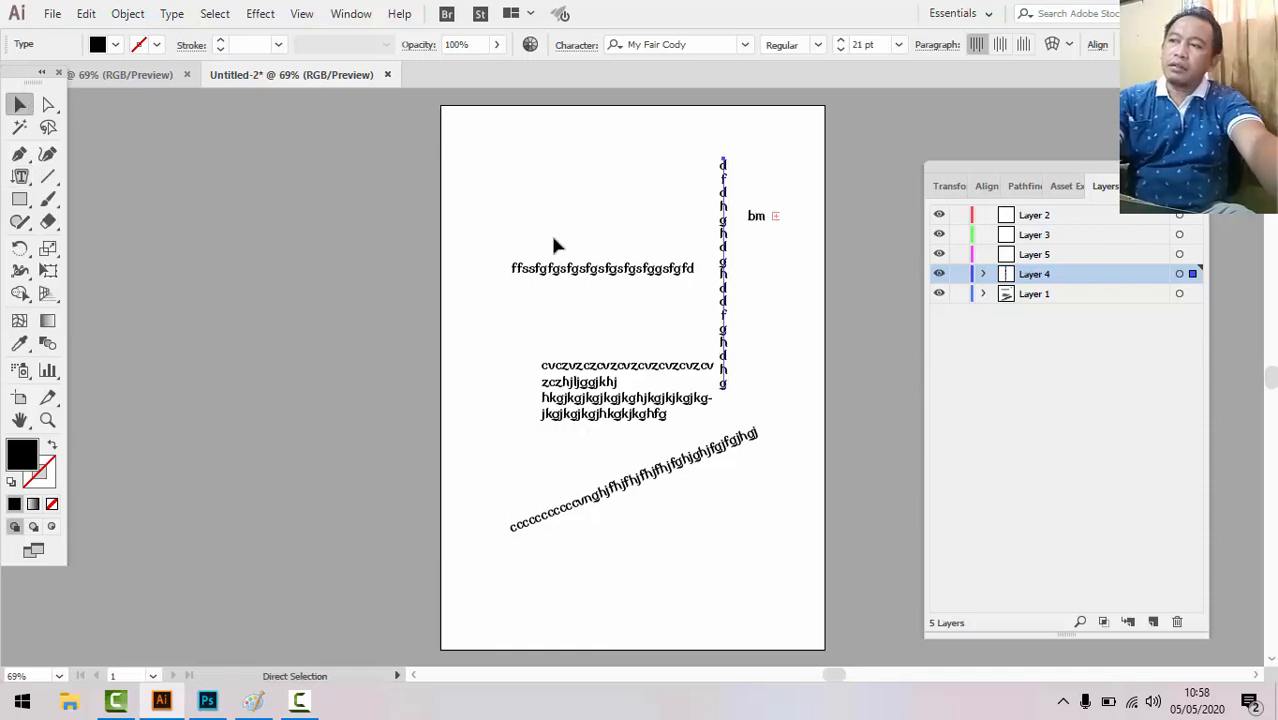
{"action": "key", "text": "ctrl+a"}
{"action": "key", "text": "Delete"}
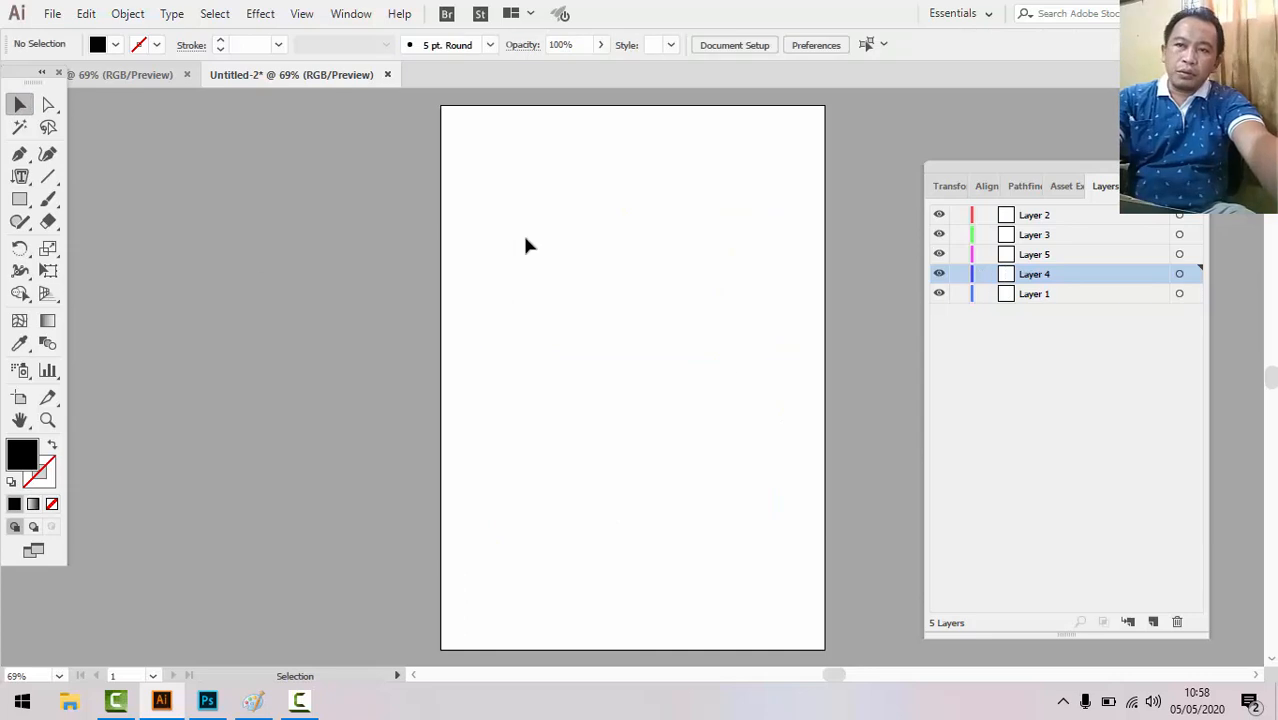
Draw a wide rectangle in the upper half of the empty artboard and fill it with white.
{"action": "left_click", "coordinate": [21, 181]}
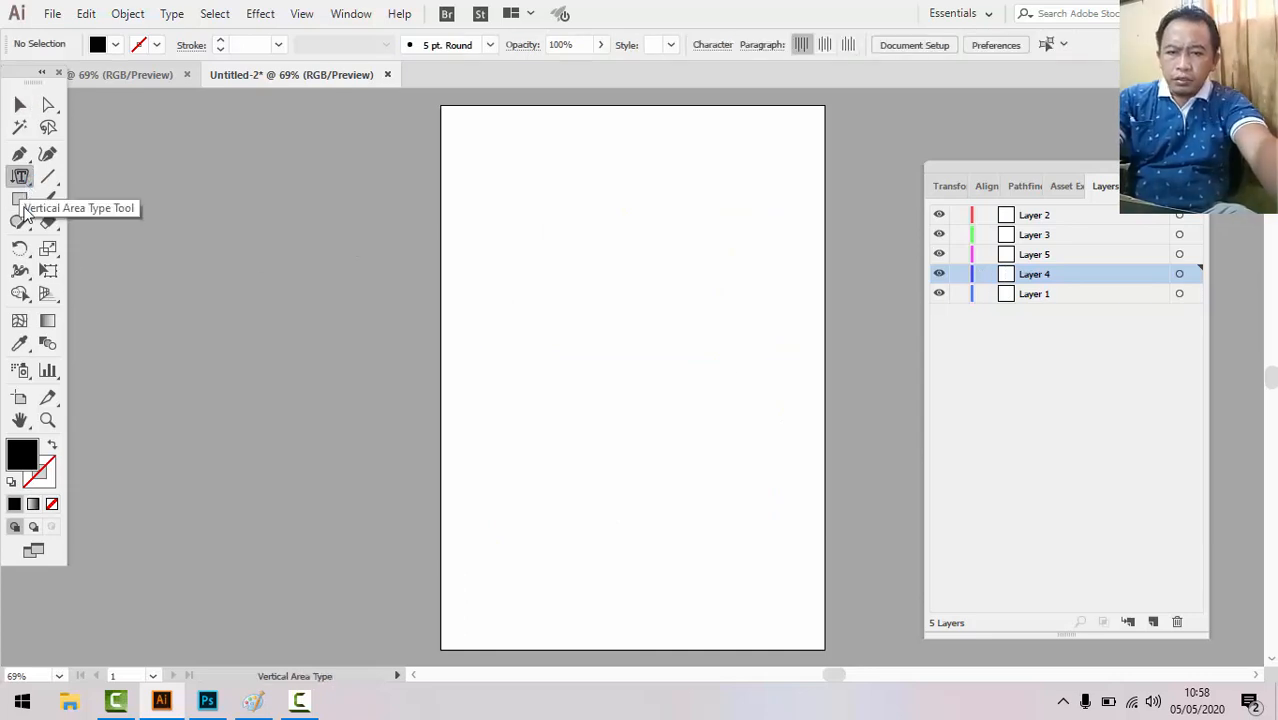
{"action": "left_click", "coordinate": [20, 199]}
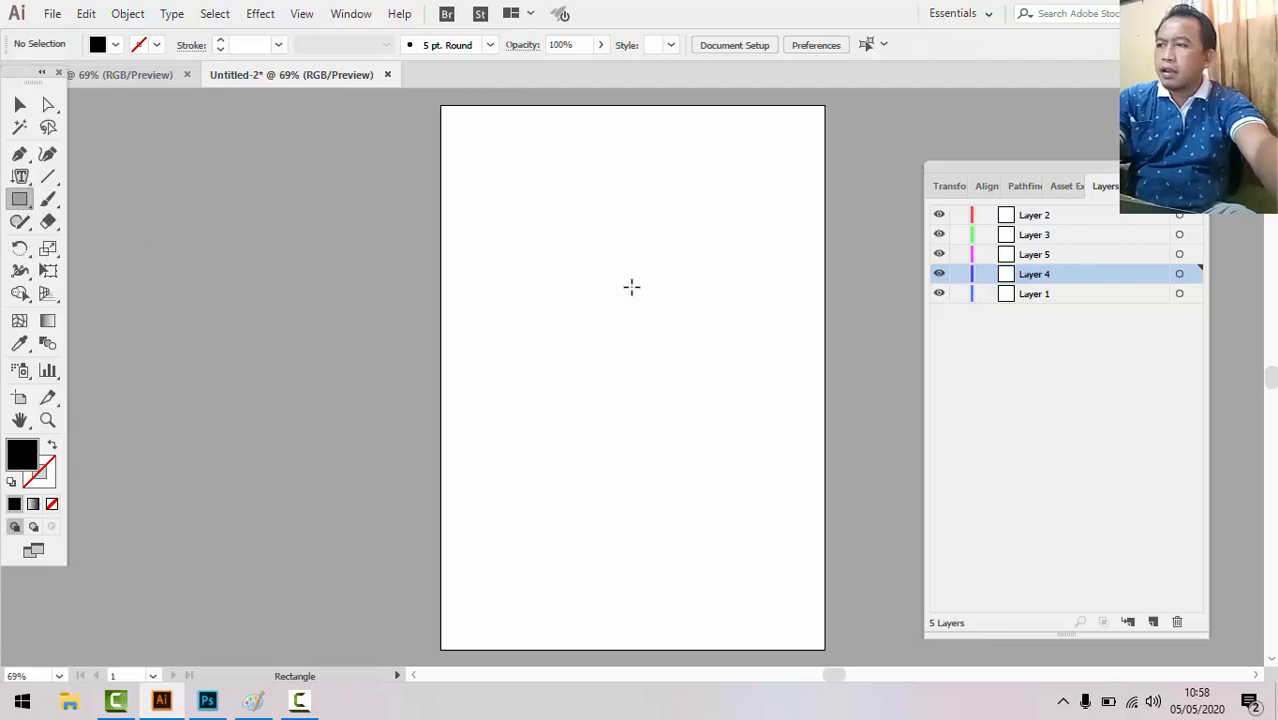
{"action": "left_click_drag", "start_coordinate": [541, 272], "coordinate": [742, 361]}
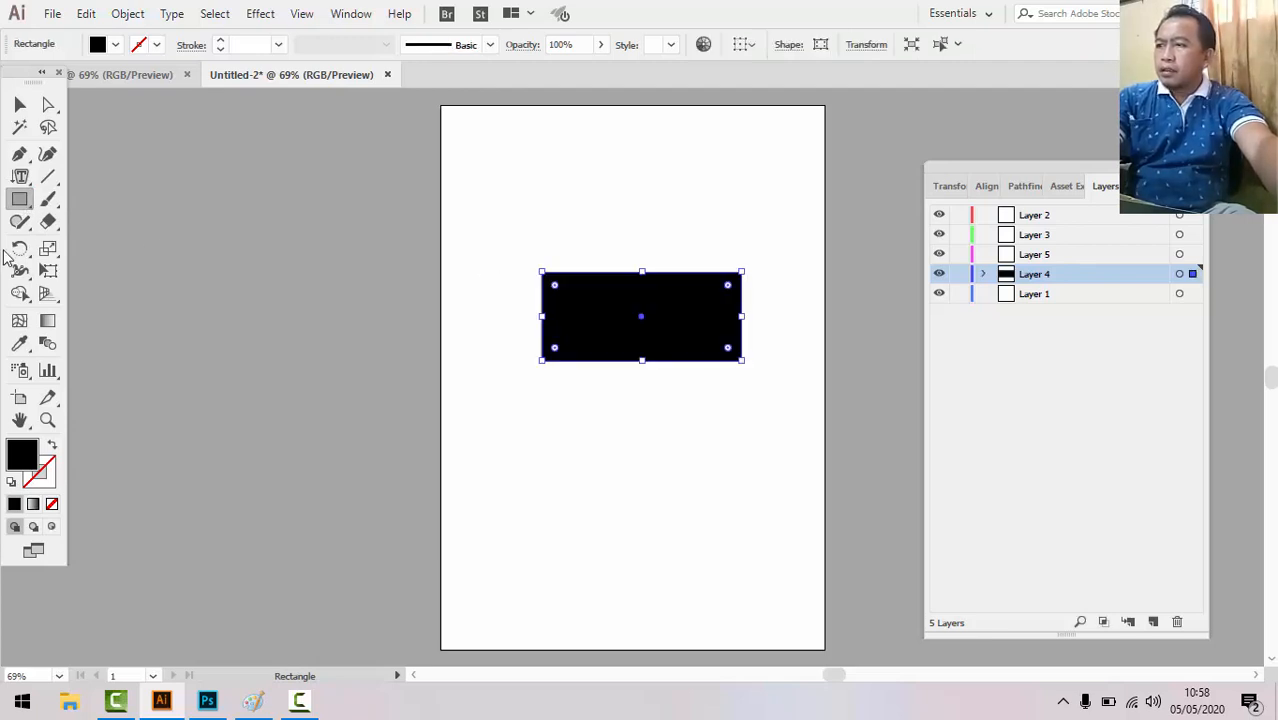
{"action": "left_click", "coordinate": [115, 44]}
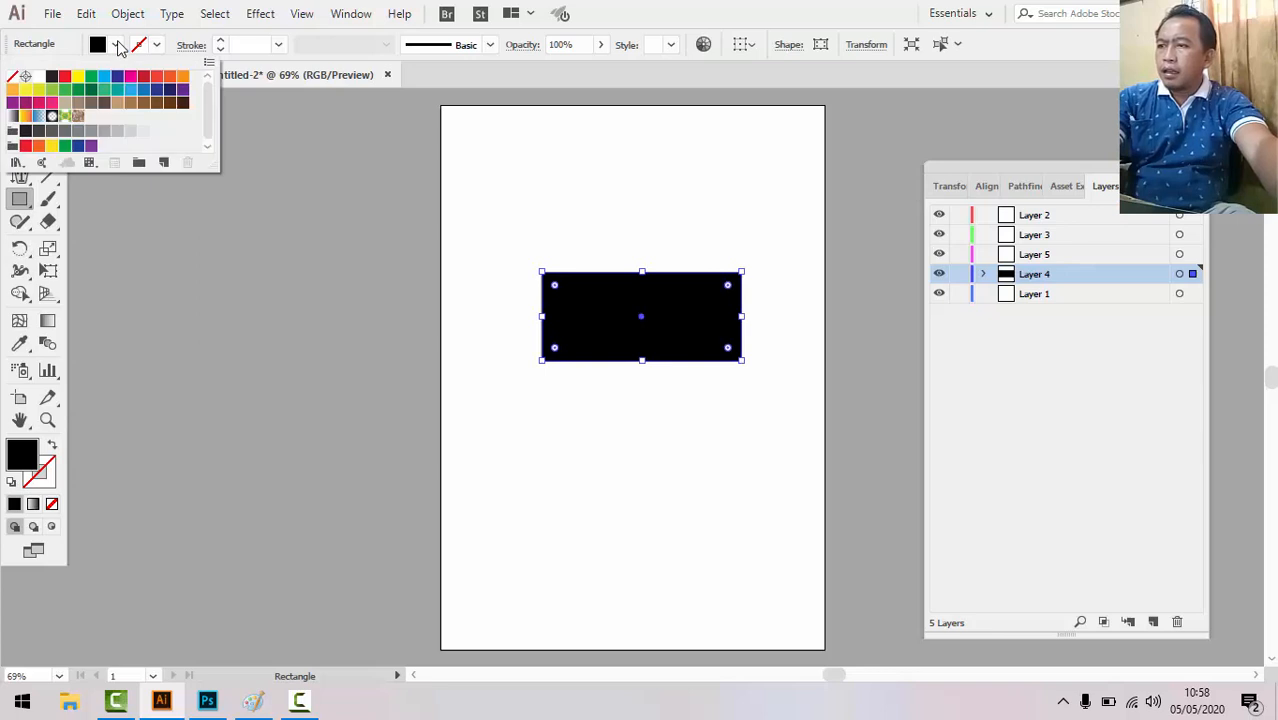
{"action": "left_click", "coordinate": [38, 76]}
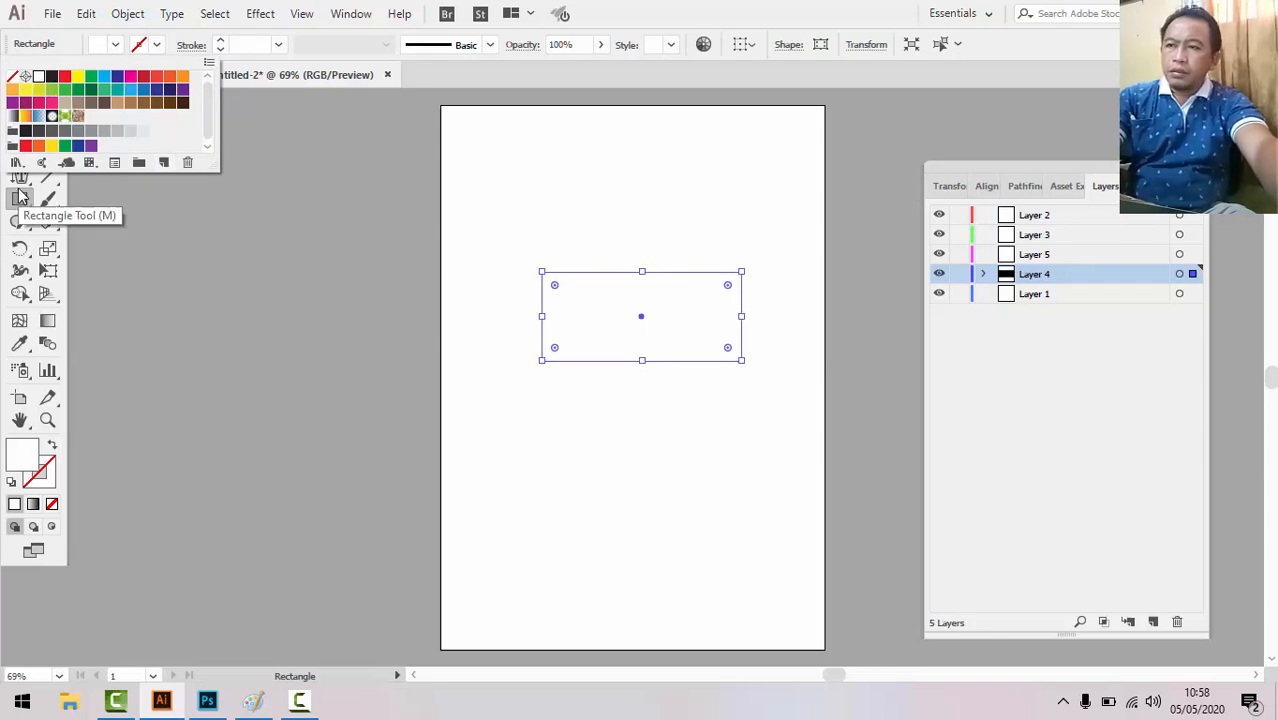
Fill the white rectangle with columns of random filler letters using the Vertical Area Type Tool, and deselect the text.
{"action": "left_click_drag", "start_coordinate": [20, 177], "coordinate": [107, 268]}
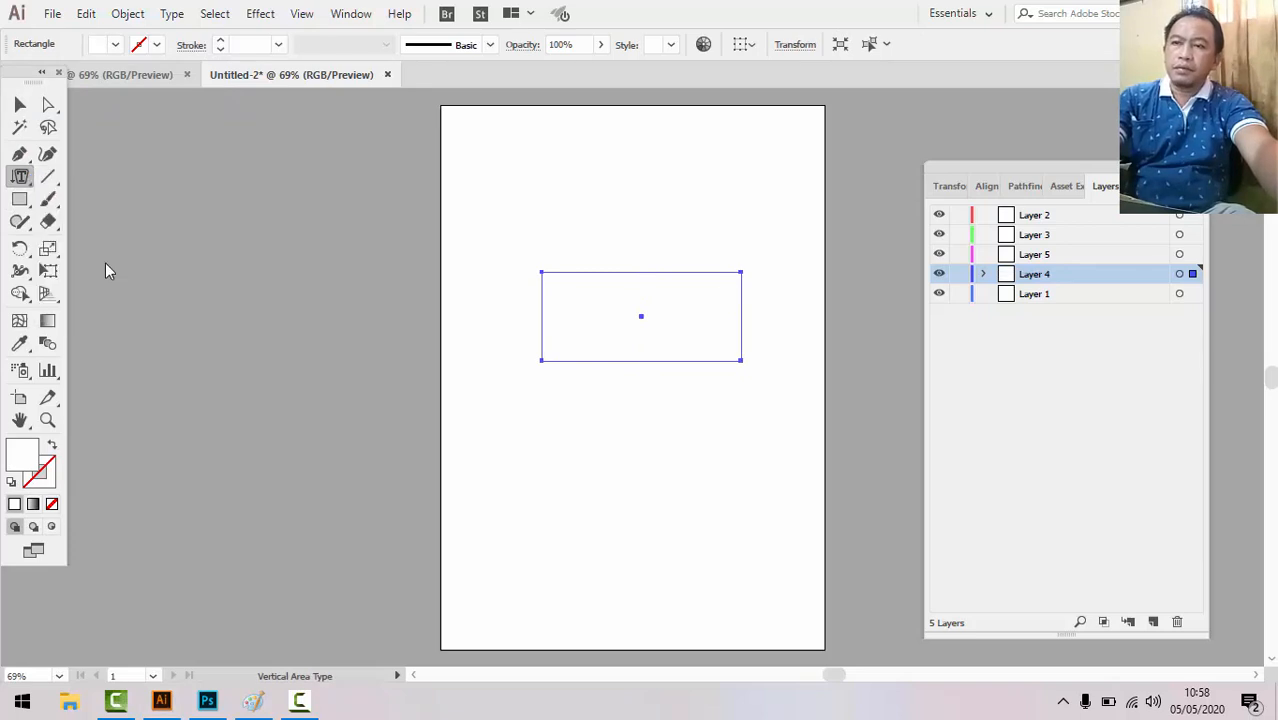
{"action": "left_click", "coordinate": [575, 284]}
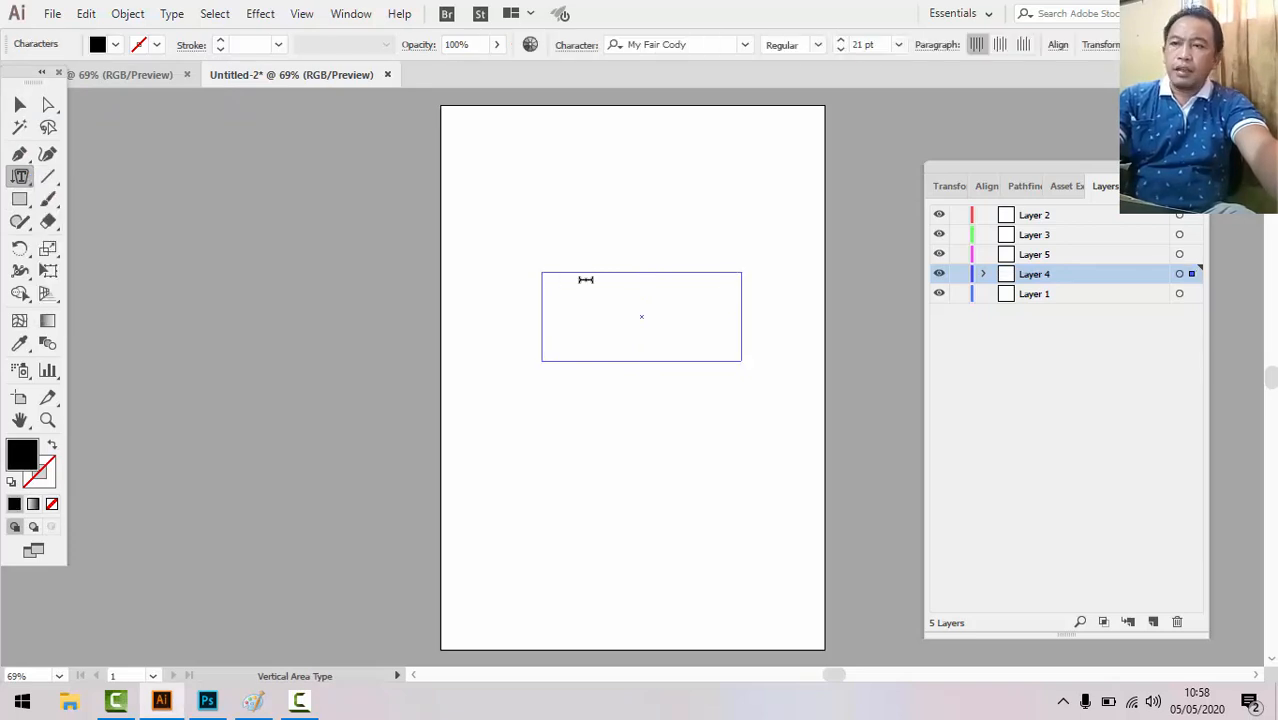
{"action": "type", "text": "dsaf"}
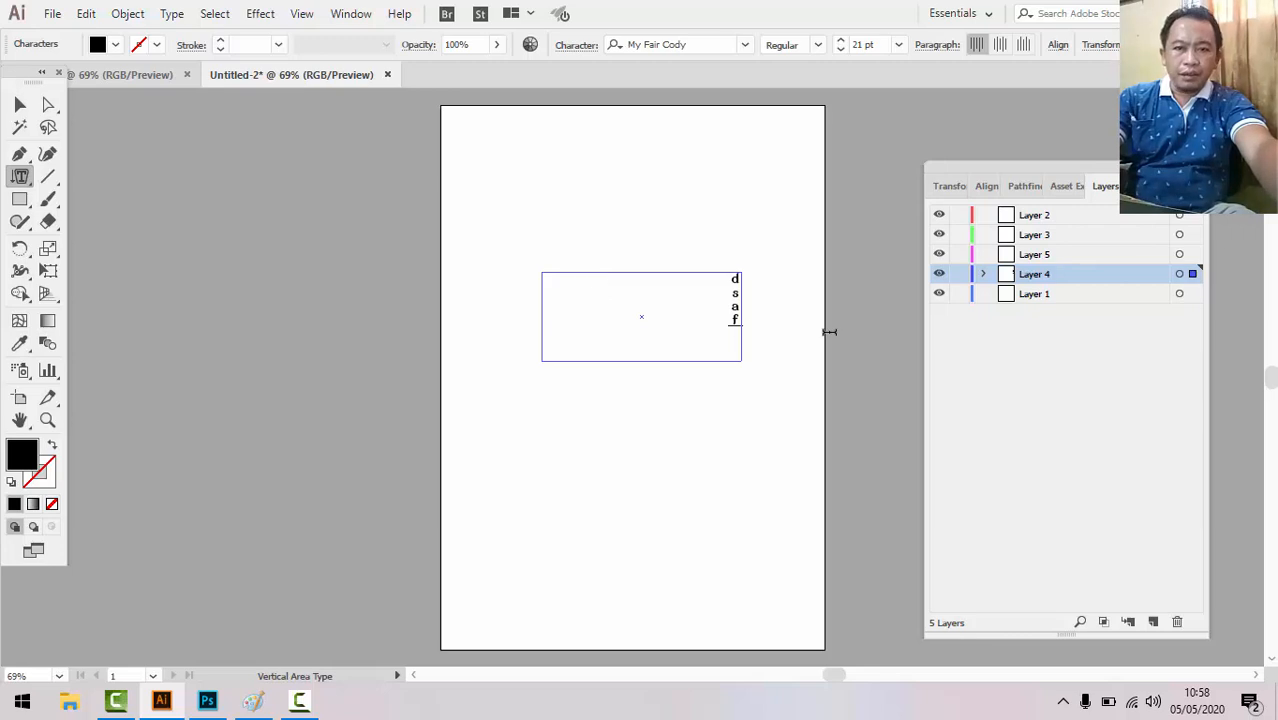
{"action": "type", "text": "adfadfadfads'fadfad"}
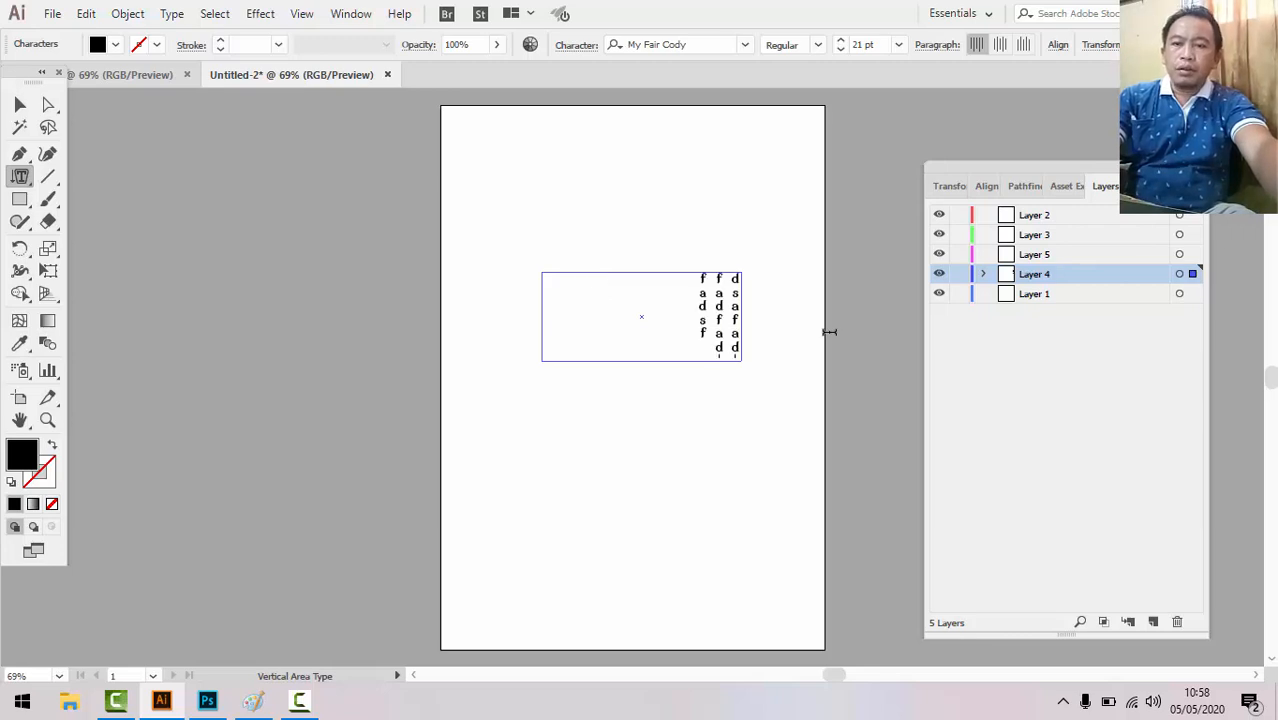
{"action": "type", "text": "fada'fadfadfnb"}
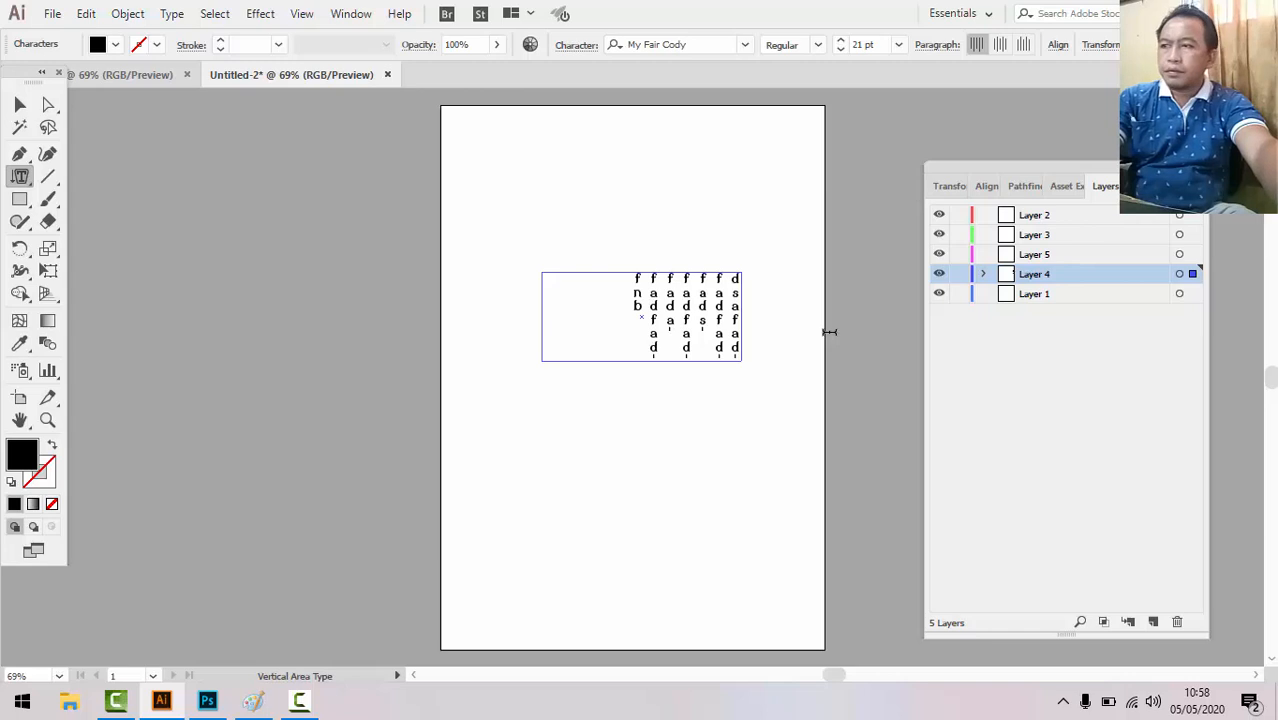
{"action": "type", "text": "k'jhkkllhk'jlhlh"}
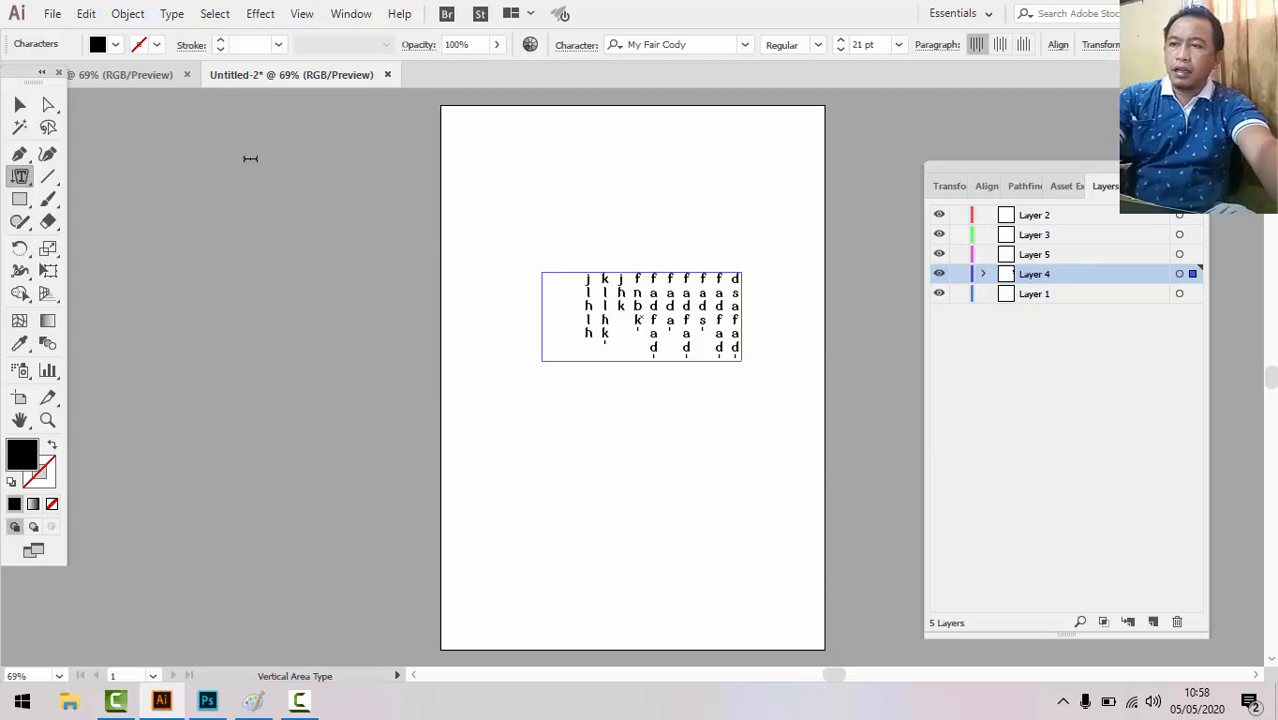
{"action": "left_click", "coordinate": [21, 106]}
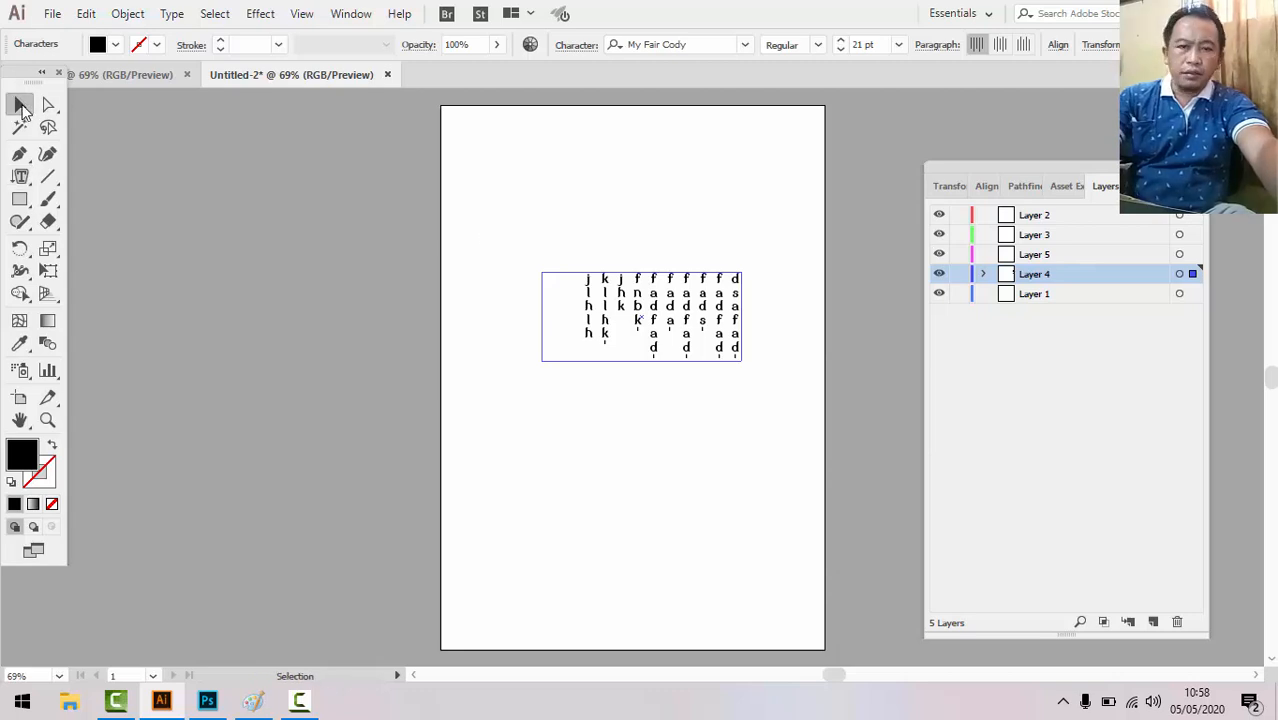
{"action": "left_click", "coordinate": [722, 257]}
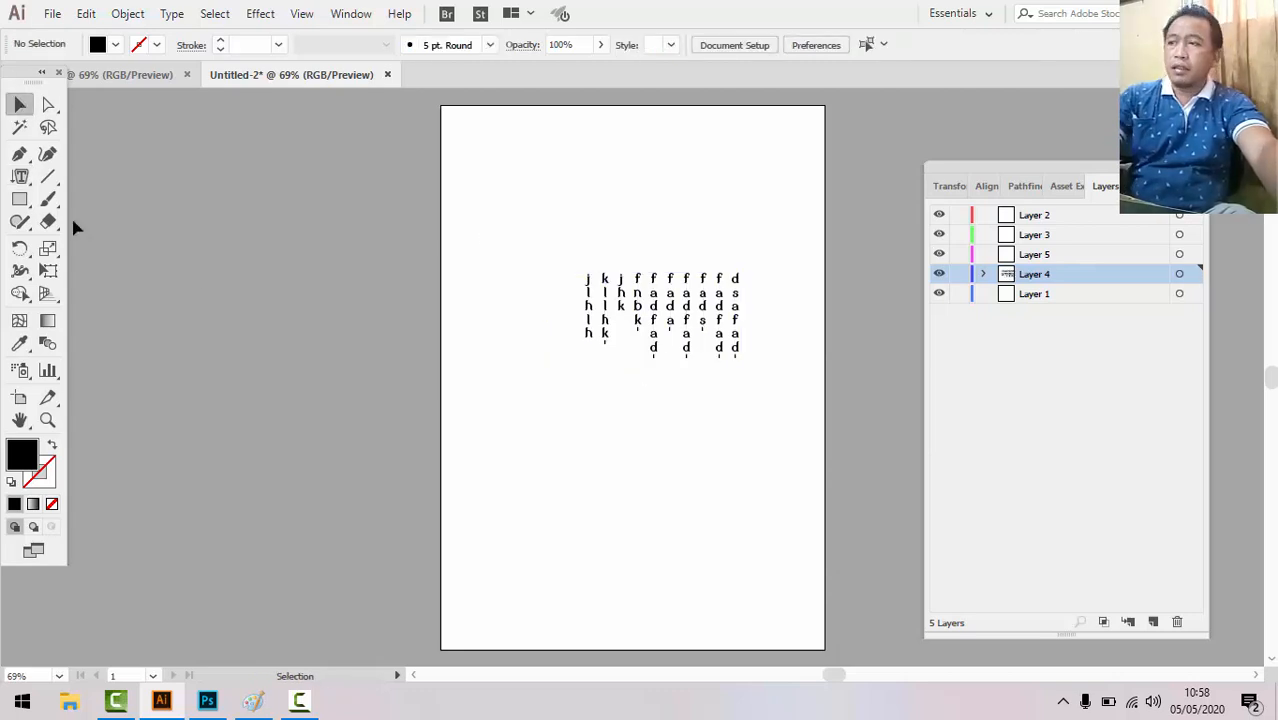
Switch to the Vertical Type on a Path Tool.
{"action": "left_click_drag", "start_coordinate": [20, 177], "coordinate": [91, 300]}
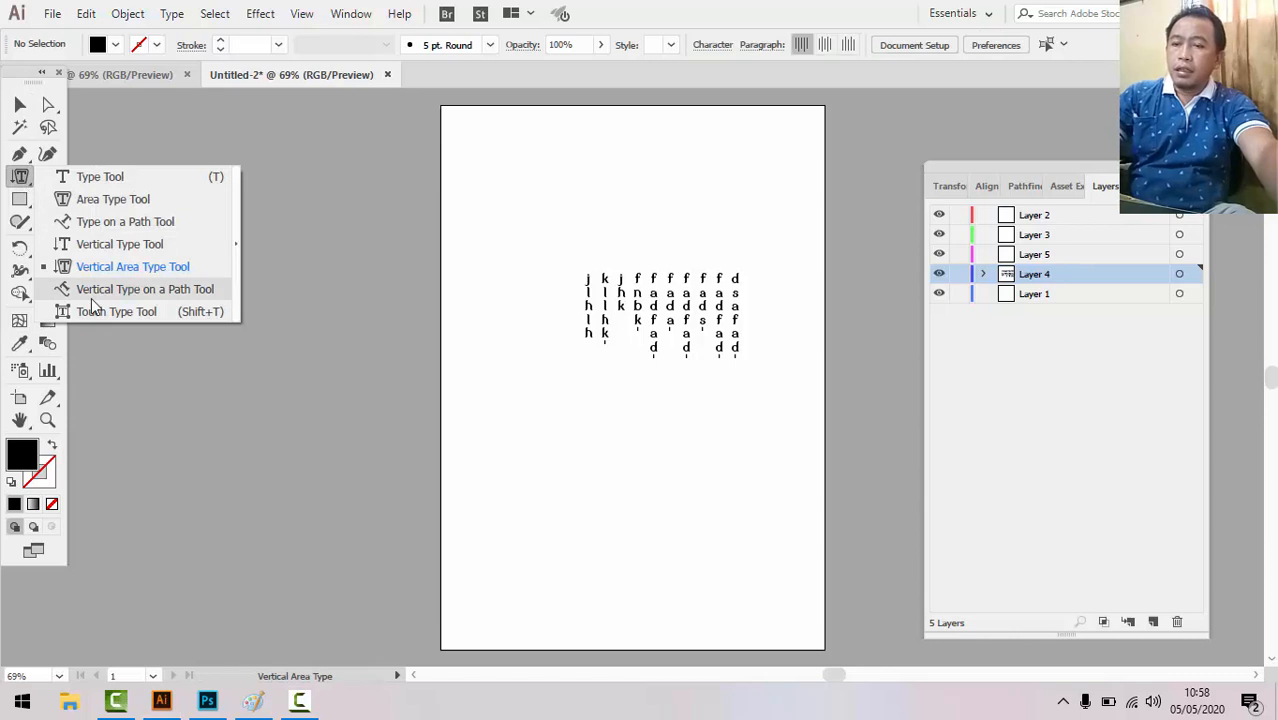
{"action": "left_click", "coordinate": [150, 289]}
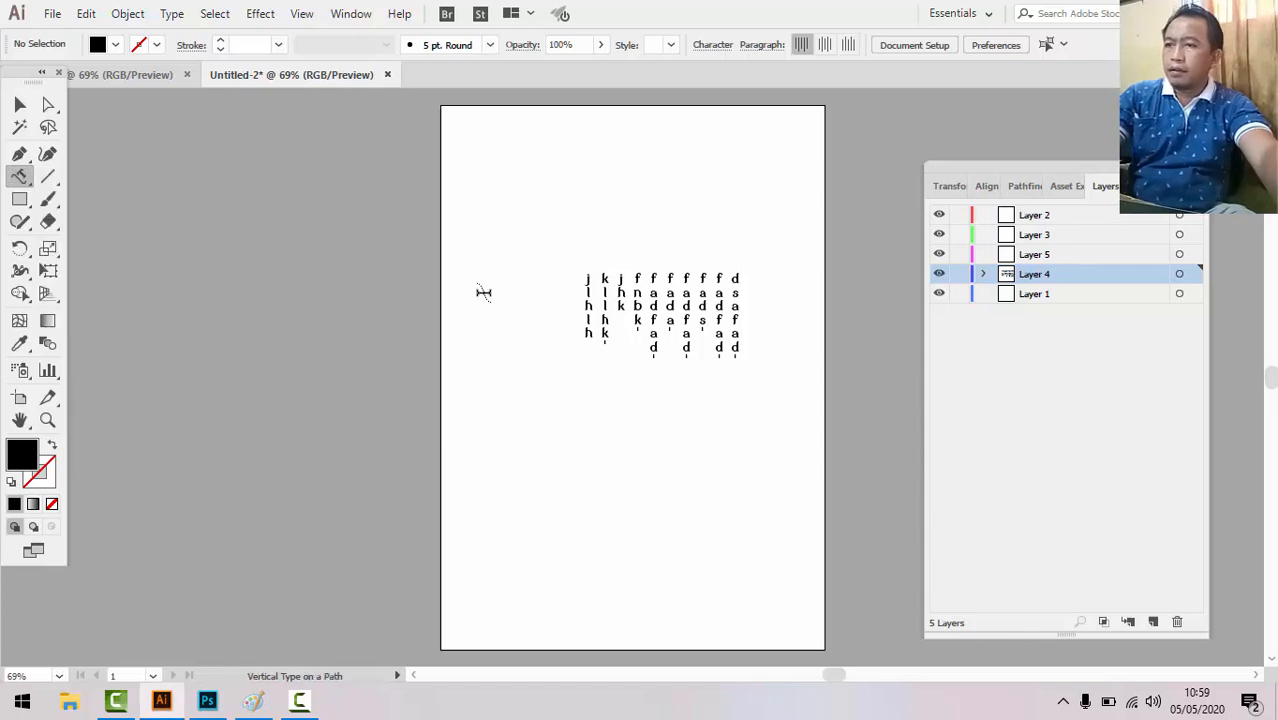